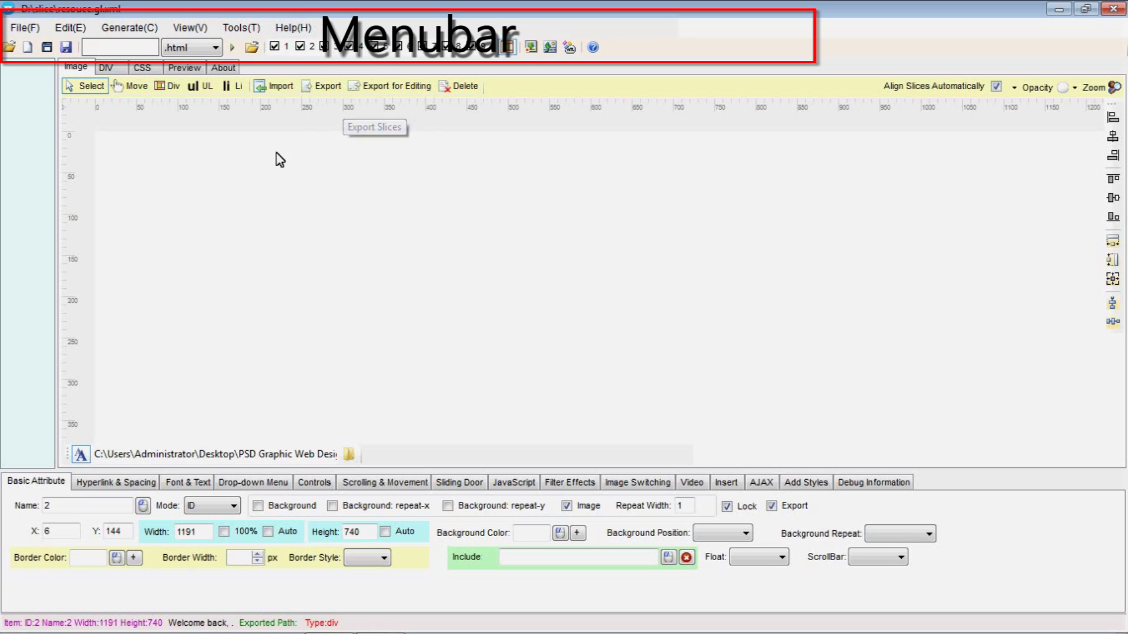
left_click(27, 29)
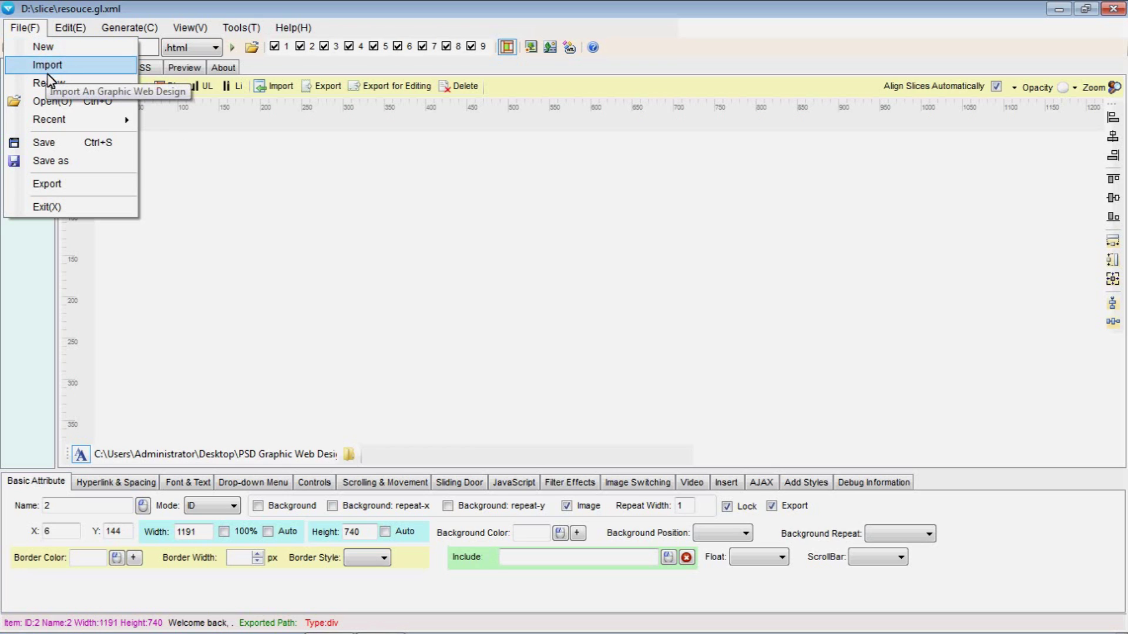
mouse_move(67, 37)
mouse_move(104, 36)
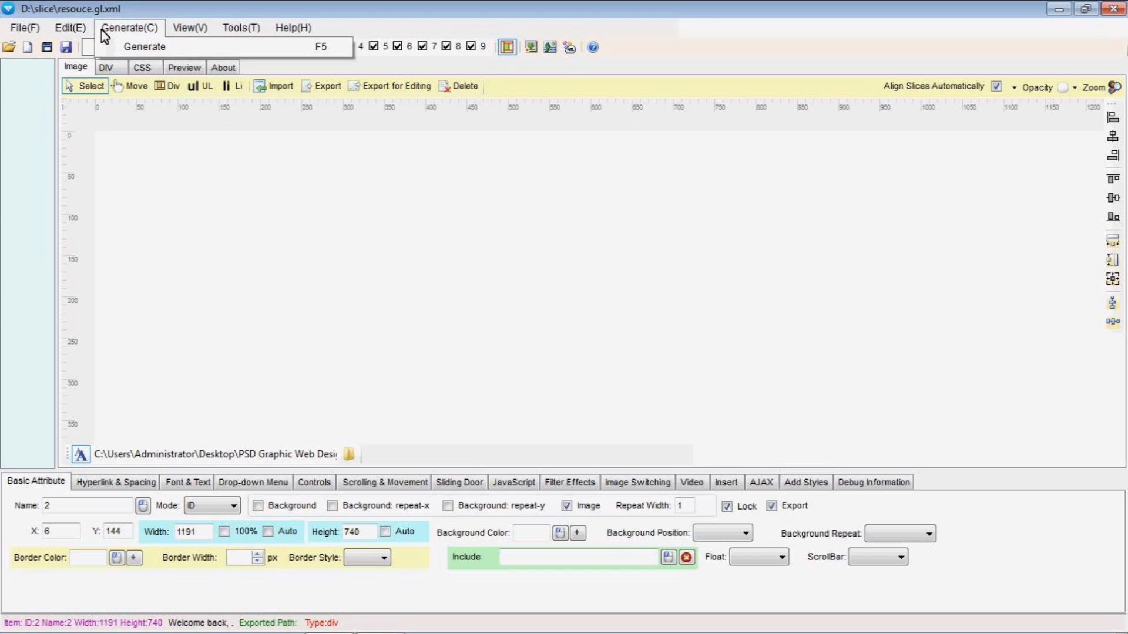
left_click(182, 30)
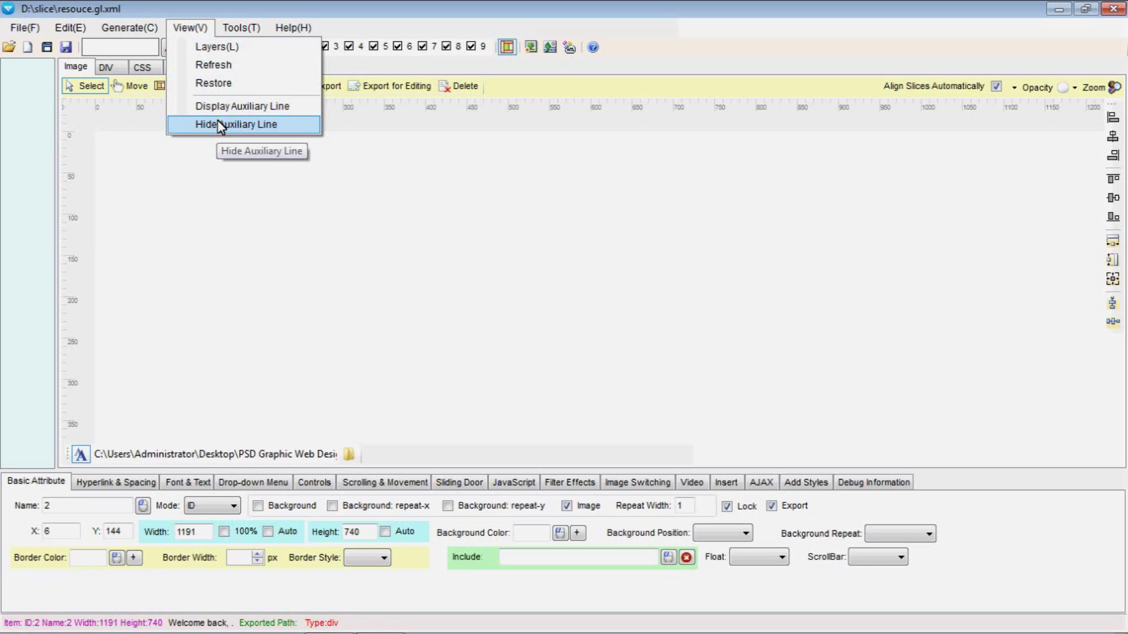
Step: Open the program options and review the basic settings for file encoding, path, style location and image format
mouse_move(233, 35)
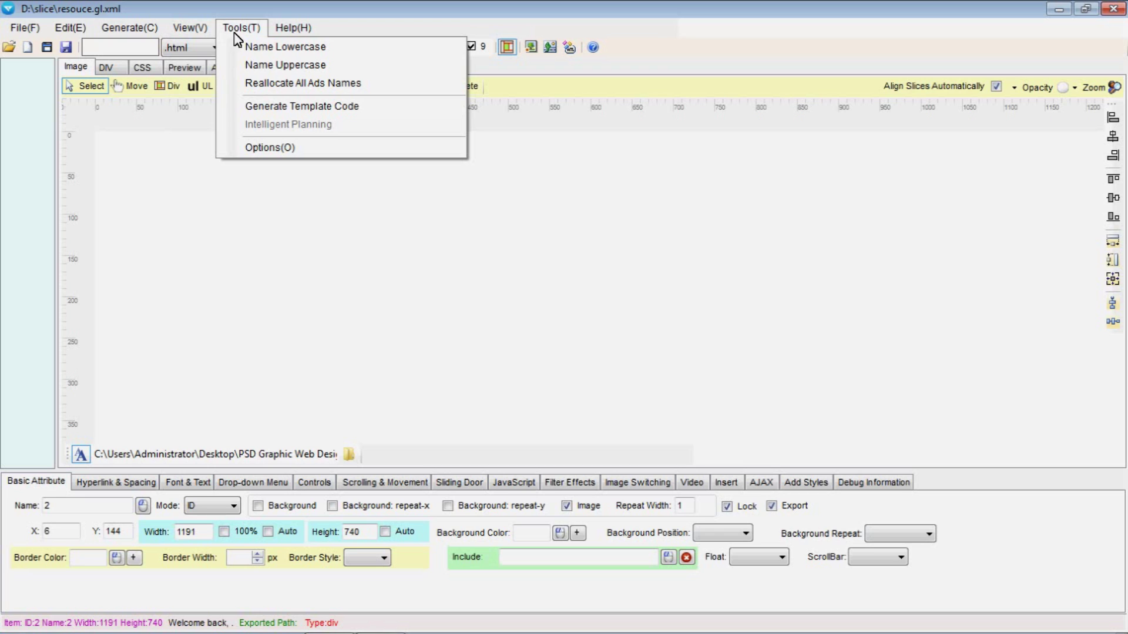
left_click(270, 149)
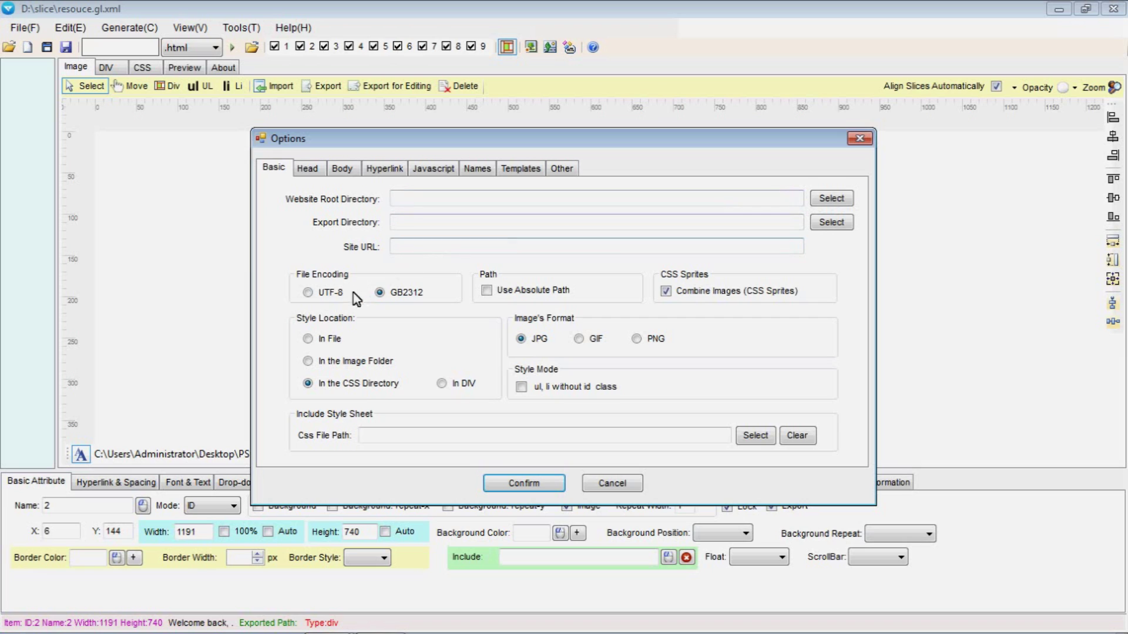
left_click(321, 293)
left_click(380, 293)
left_click(505, 294)
left_click(328, 360)
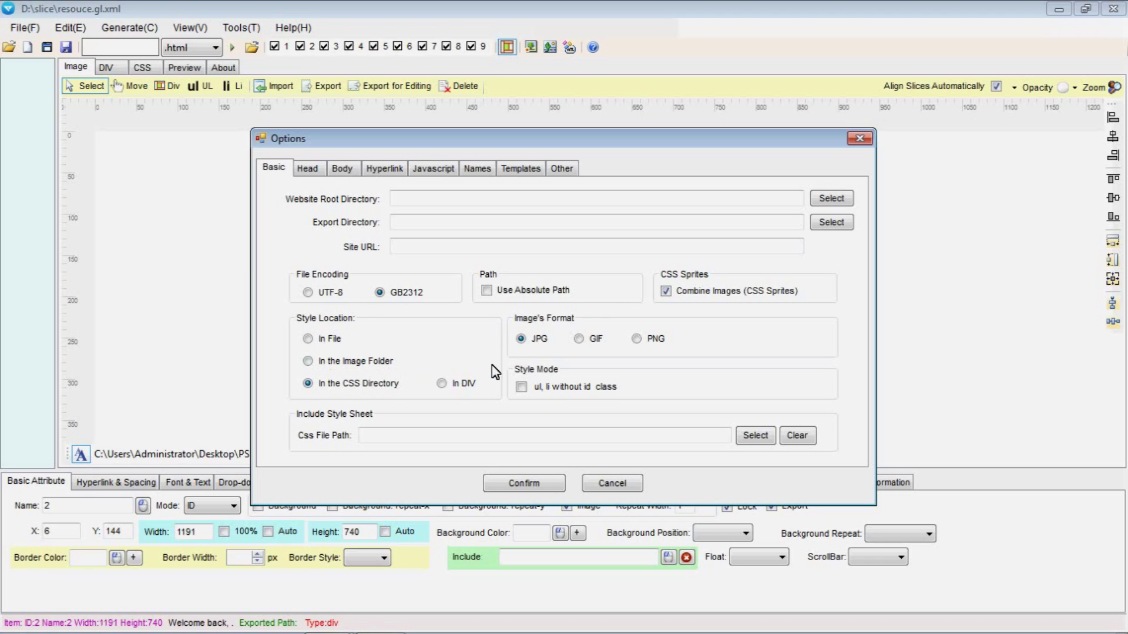
left_click(579, 339)
left_click(641, 340)
Step: Review the head options for title, keywords and description, and the body style options with their CSS code
left_click(307, 169)
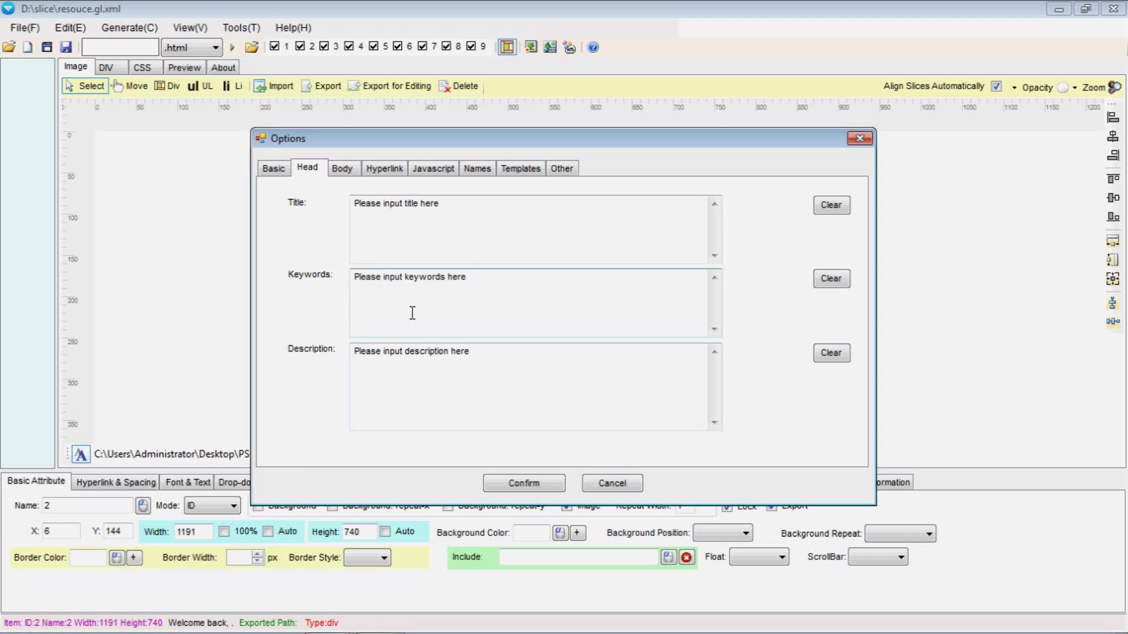
left_click(345, 169)
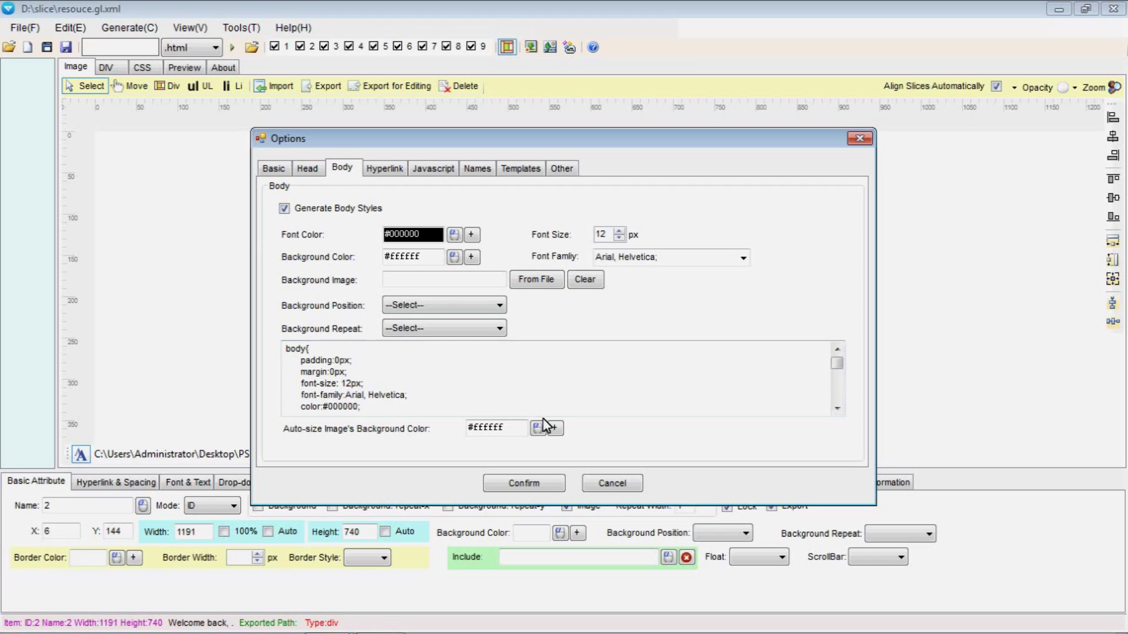
scroll(571, 384, "down", 3)
scroll(564, 381, "up", 3)
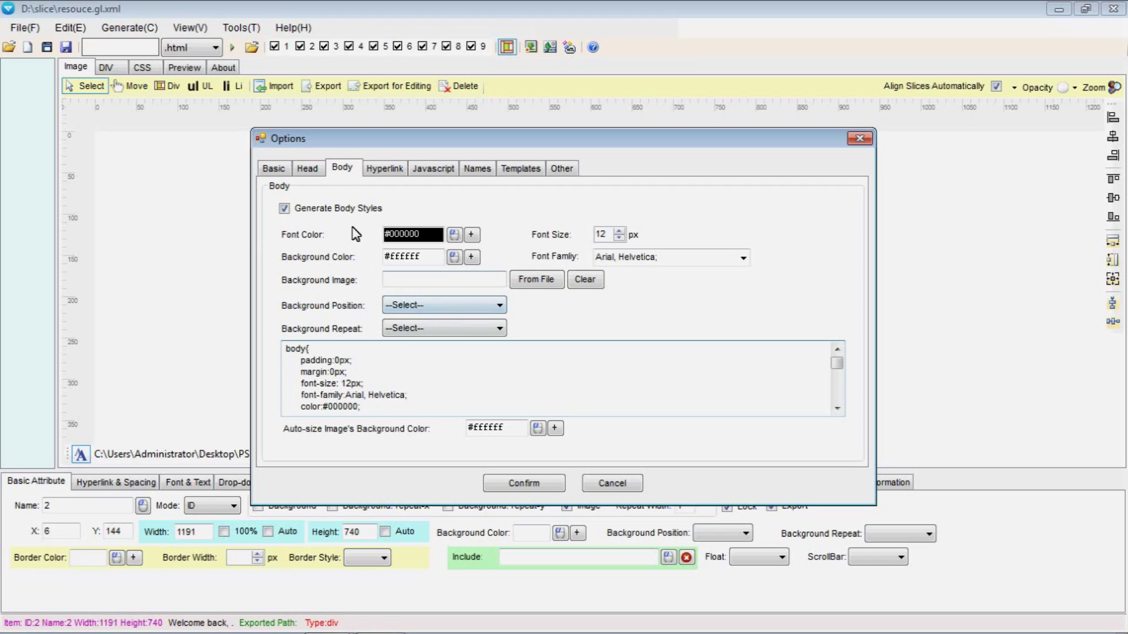
left_click(344, 212)
Step: Review the hyperlink style options and their CSS code, plus the JavaScript, names and templates options
left_click(385, 168)
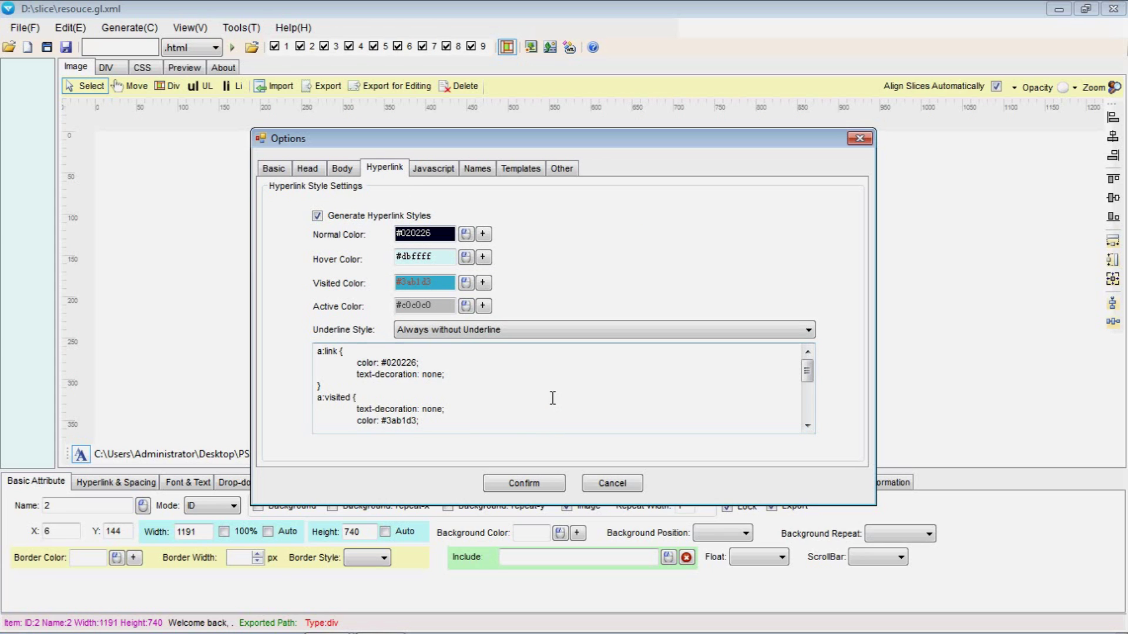
scroll(553, 397, "down", 3)
scroll(552, 397, "up", 3)
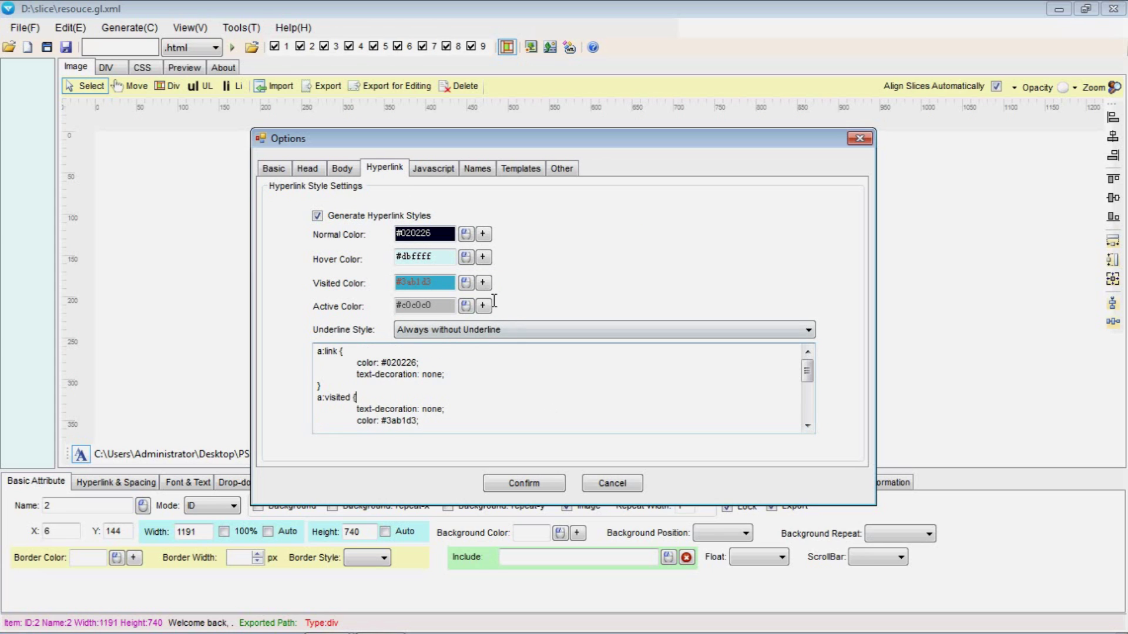
left_click(435, 169)
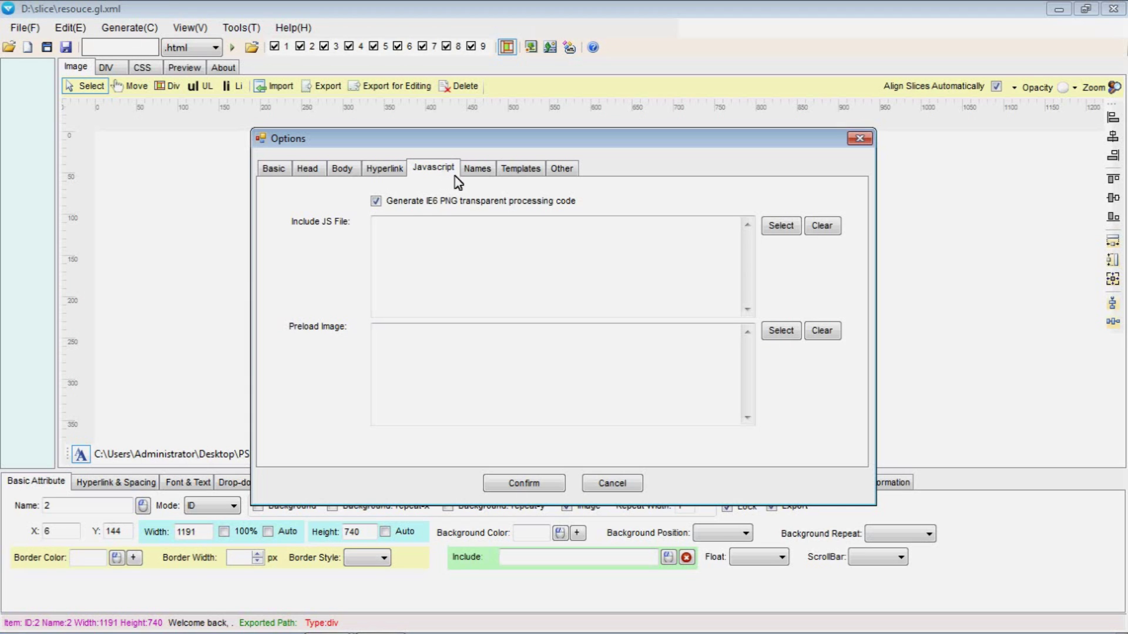
left_click(482, 175)
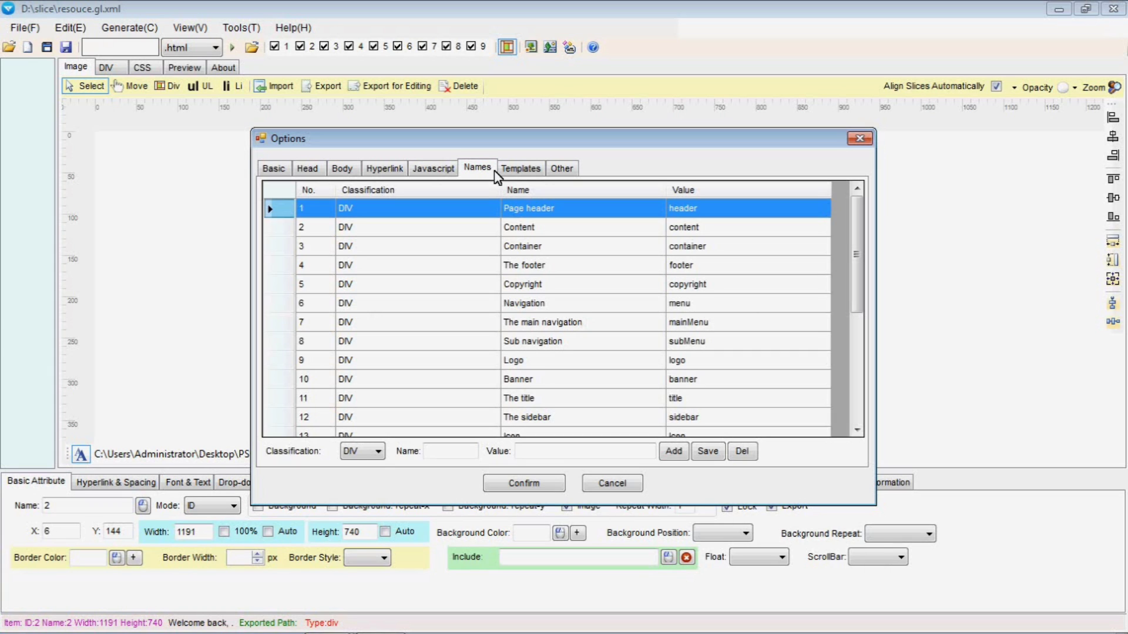
left_click(520, 170)
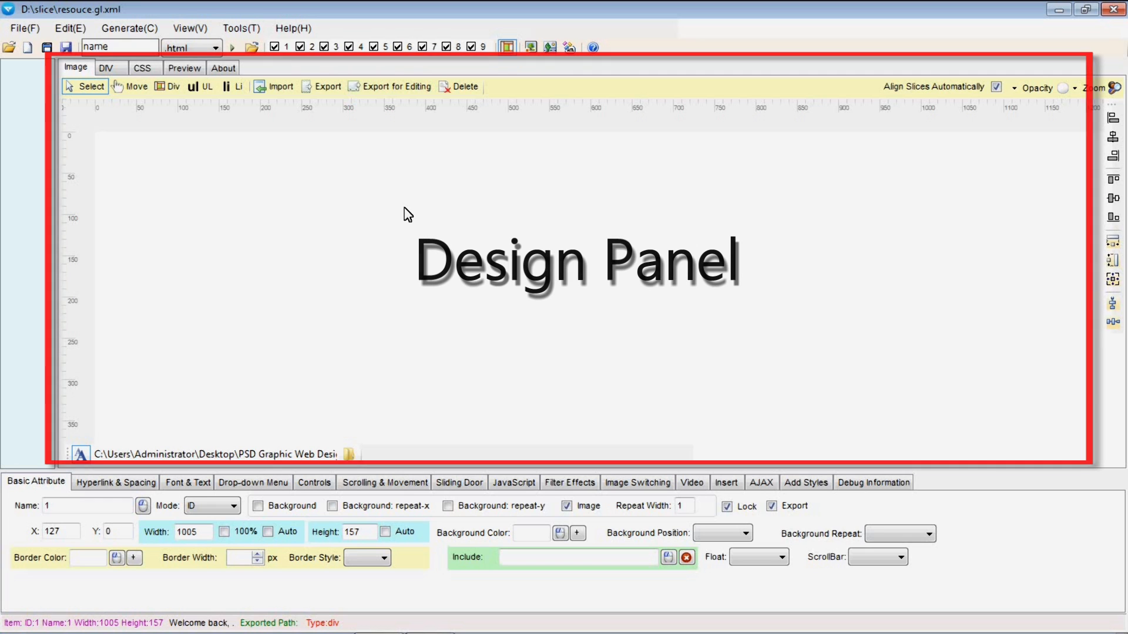
Step: Import the Vistida graphic web design into the design area
left_click(274, 87)
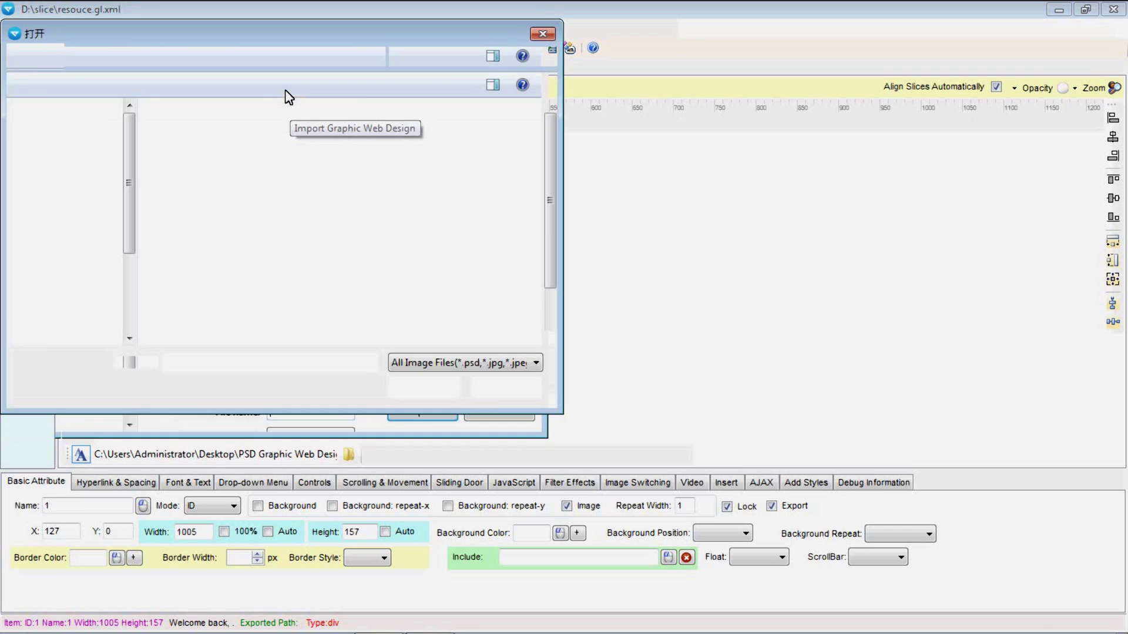
left_click(197, 342)
left_click(411, 387)
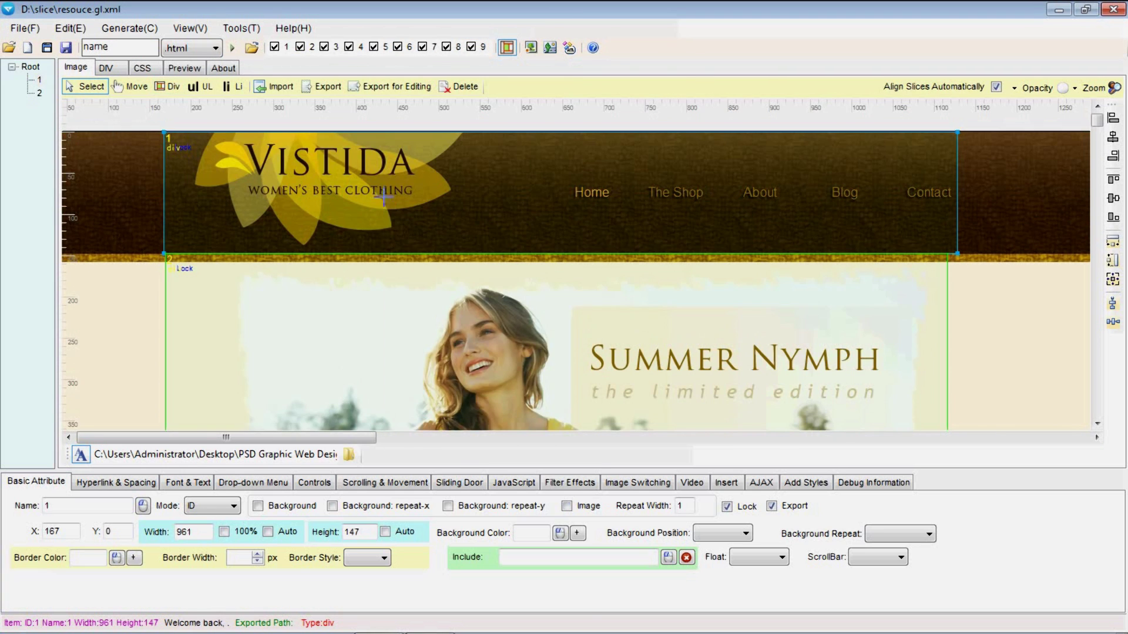
Step: Mark header slice 1 as an image and generate the .html page from the slices
right_click(383, 198)
left_click(460, 443)
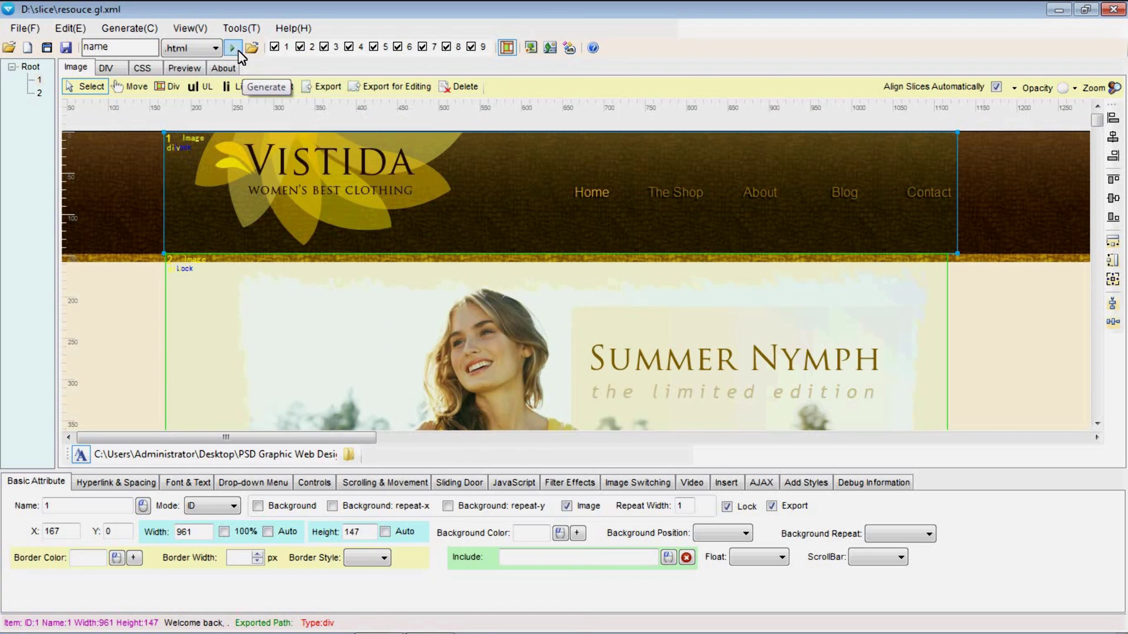
left_click(232, 48)
left_click(626, 387)
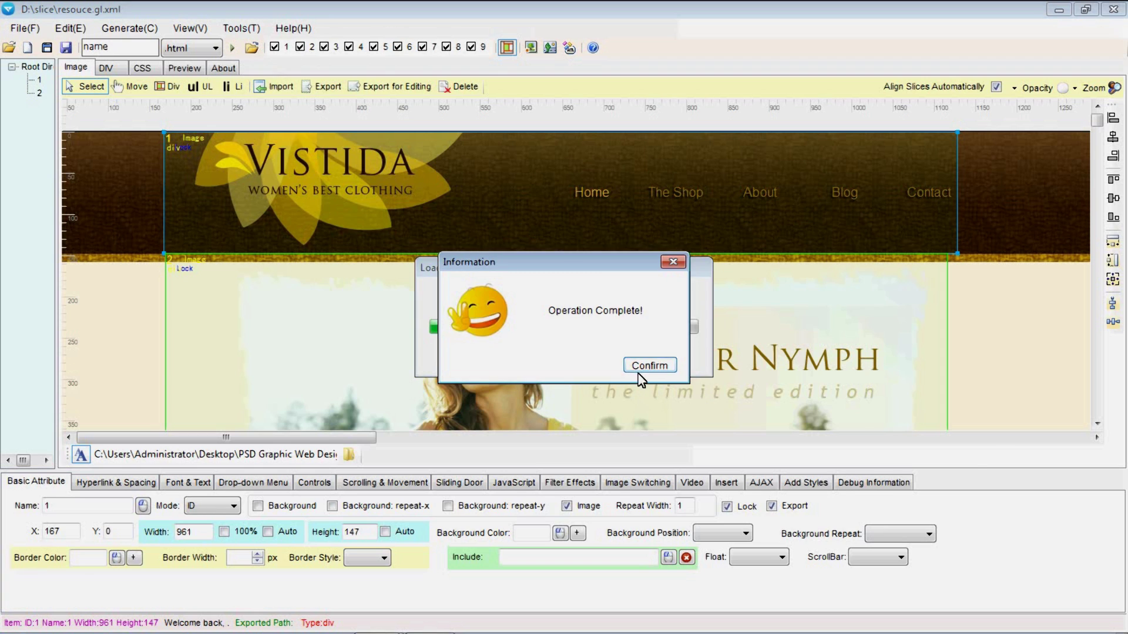
key("Return")
Step: Examine the generated page's preview from header to banner, and its CSS and DIV code
scroll(623, 385, "down", 3)
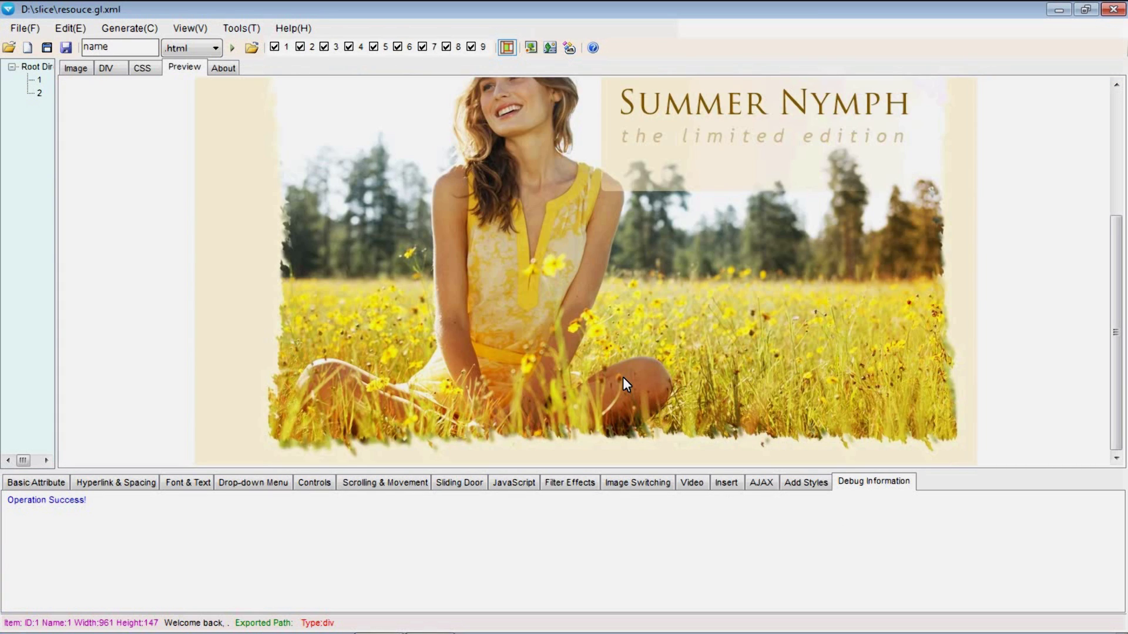
scroll(622, 377, "up", 3)
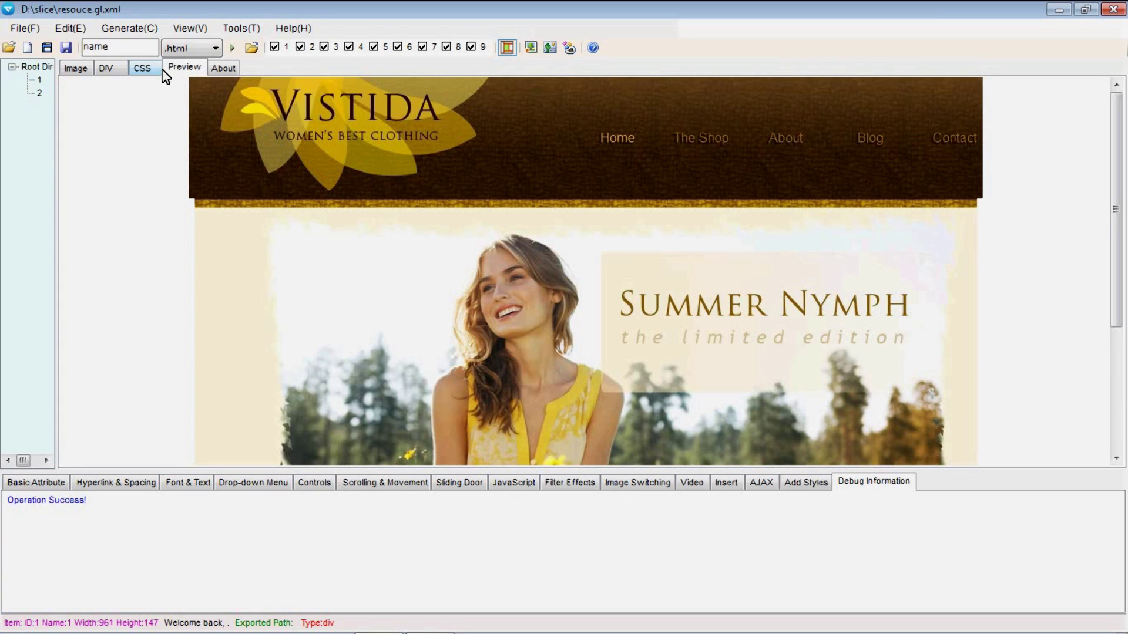
left_click(143, 68)
left_click(280, 272)
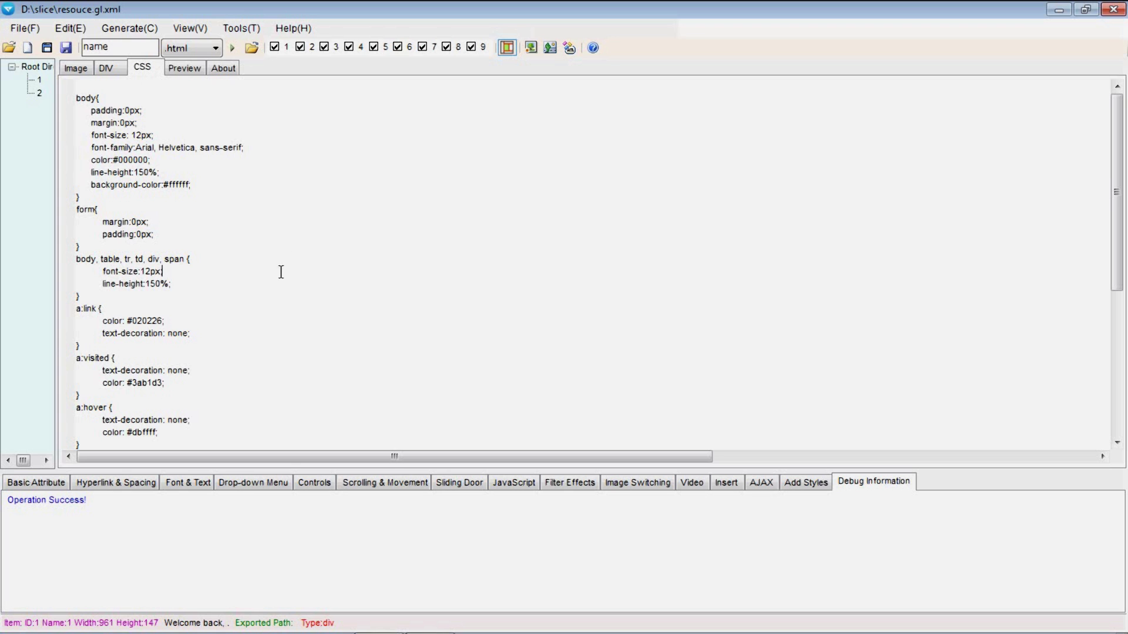
left_click(108, 68)
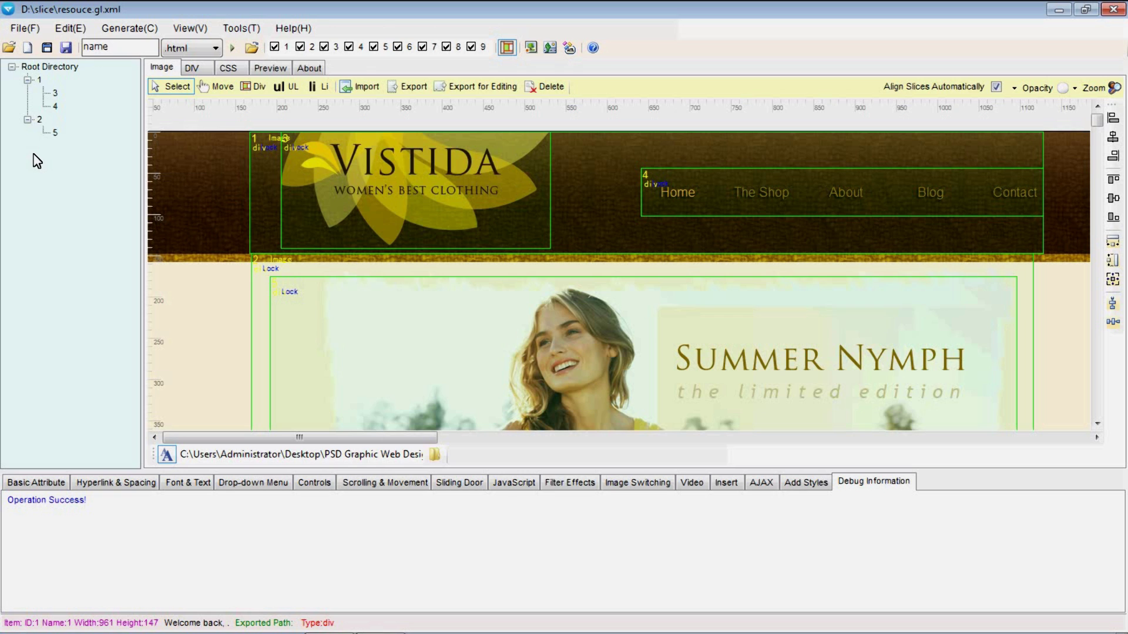
Step: Inspect slices 1, 3 and 4 in the root directory tree and view the operations offered for slice 2
left_click(40, 81)
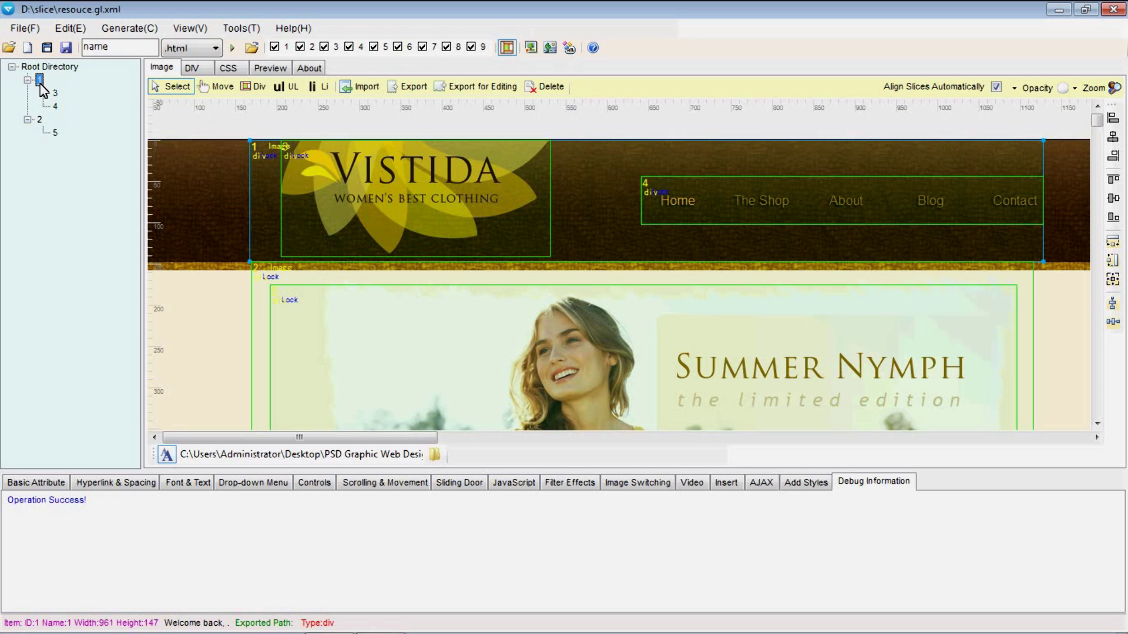
left_click(55, 93)
left_click(55, 107)
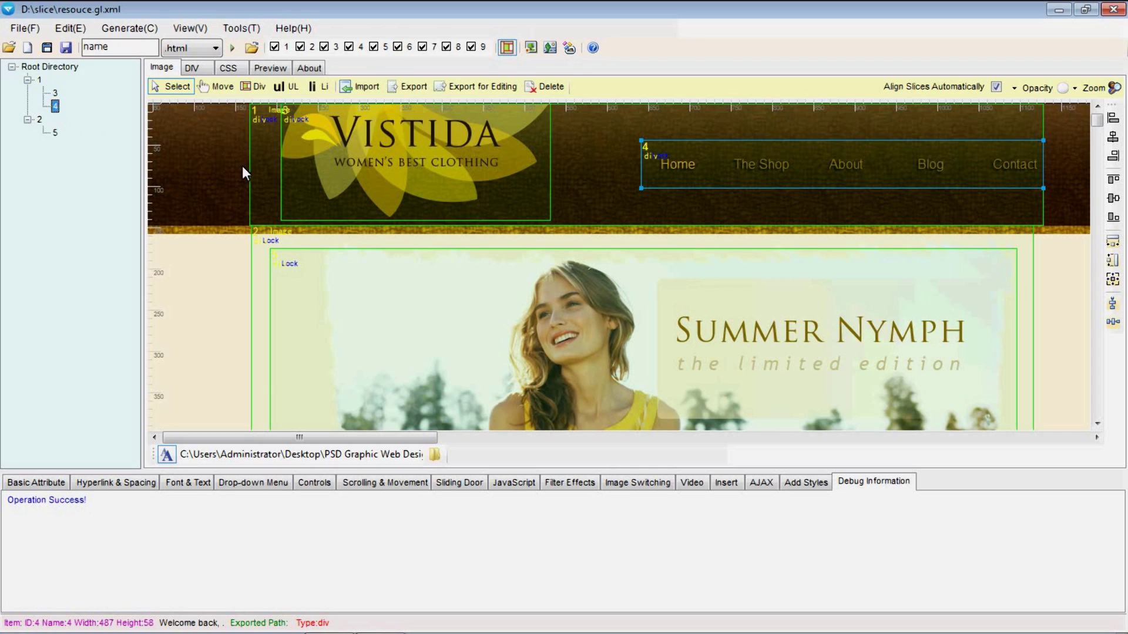
right_click(40, 119)
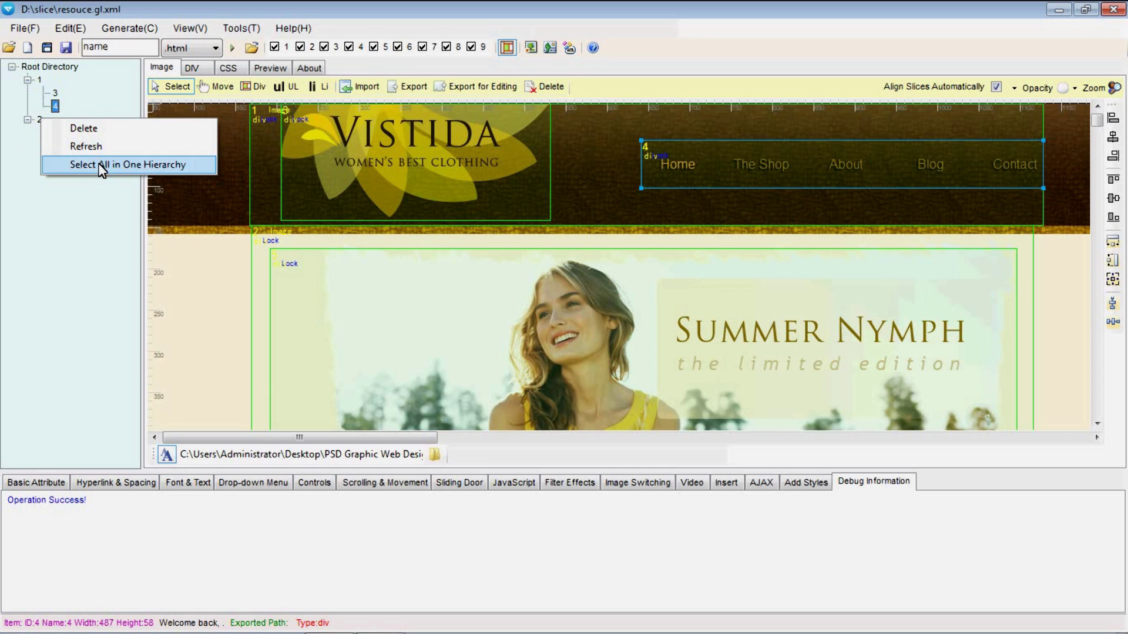
left_click(22, 160)
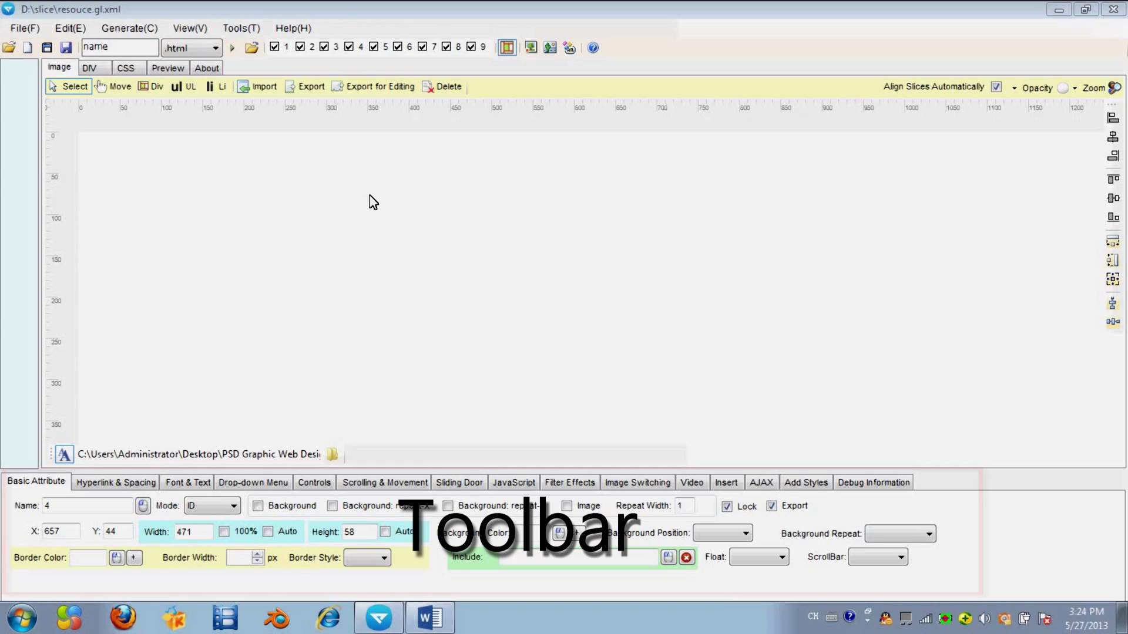
Step: Review the slice's basic attributes and its hyperlink and spacing settings
left_click(403, 20)
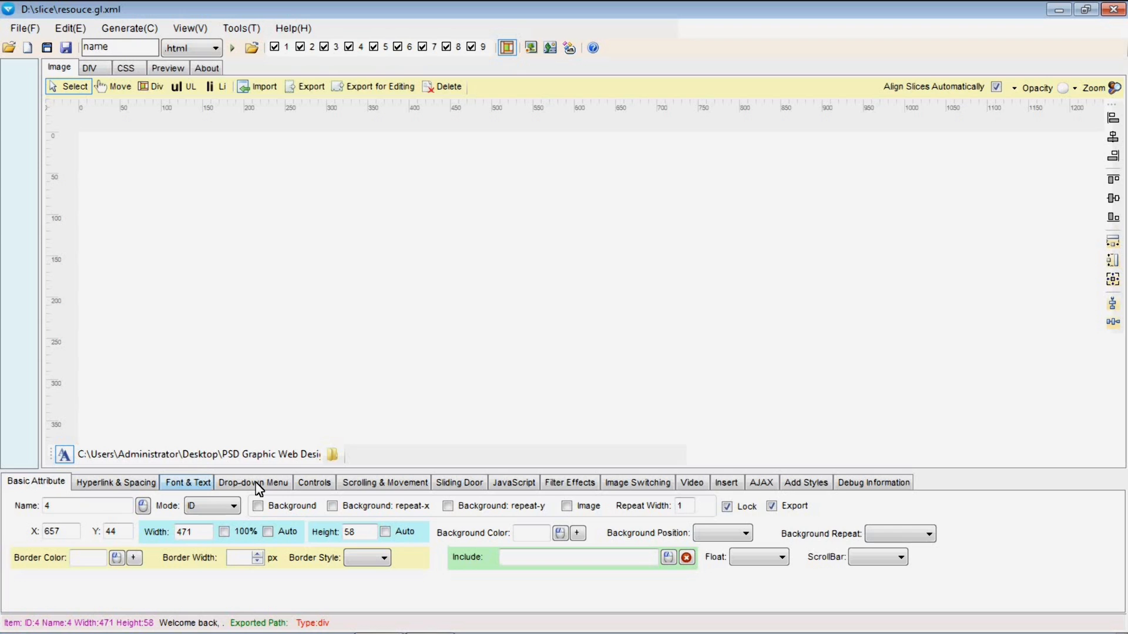
left_click(40, 485)
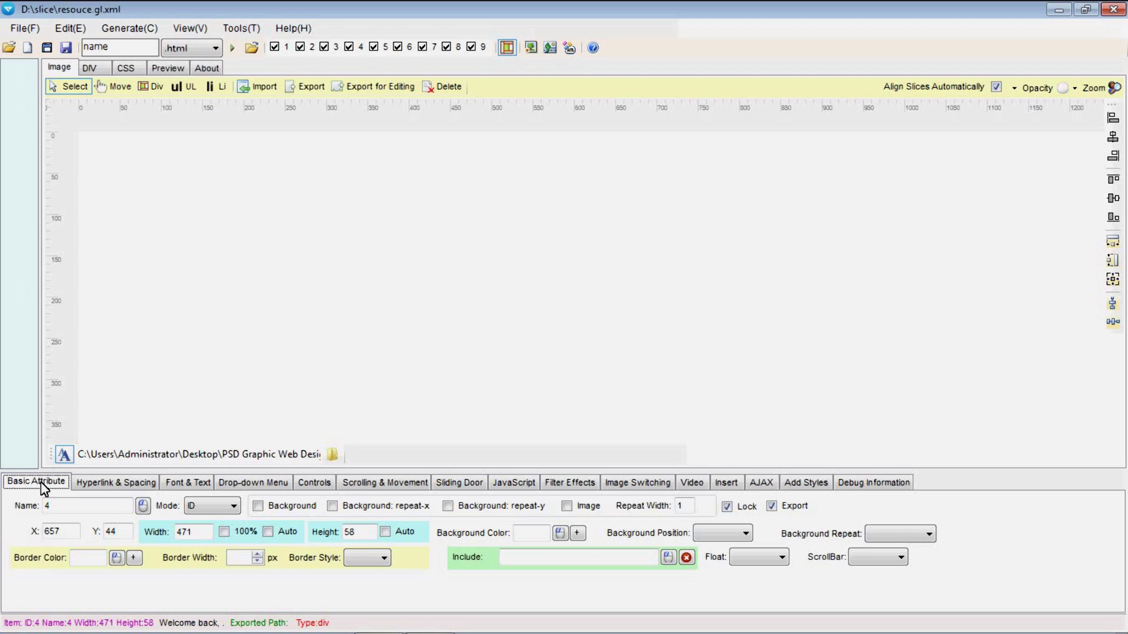
left_click(99, 483)
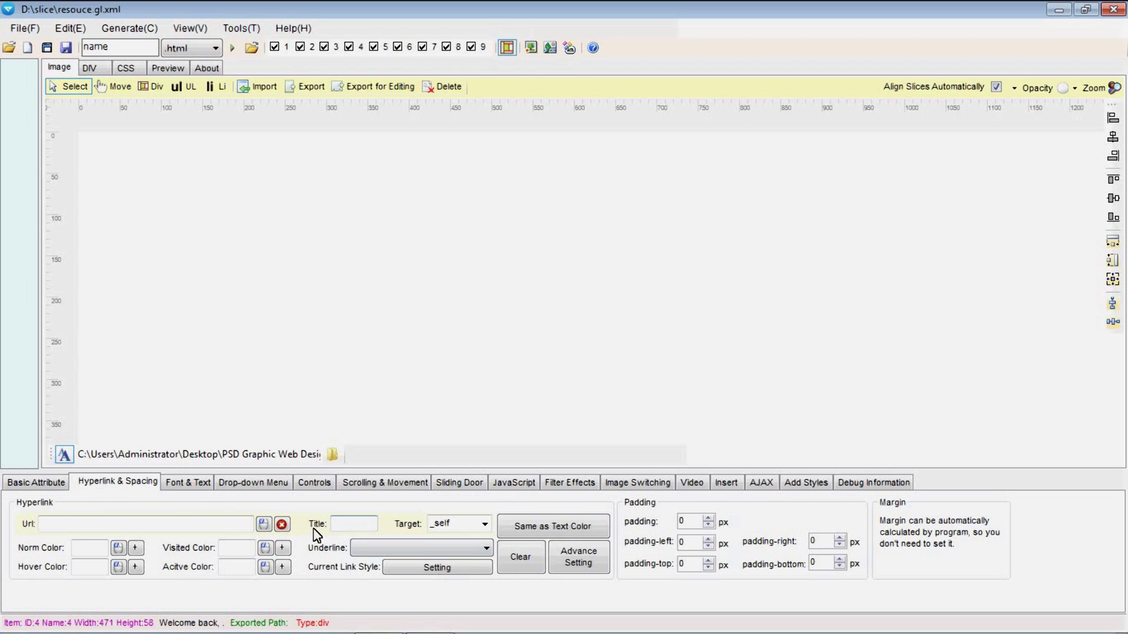
Step: Review the font and text settings, opening the HTML text editor for a look and closing it
left_click(200, 492)
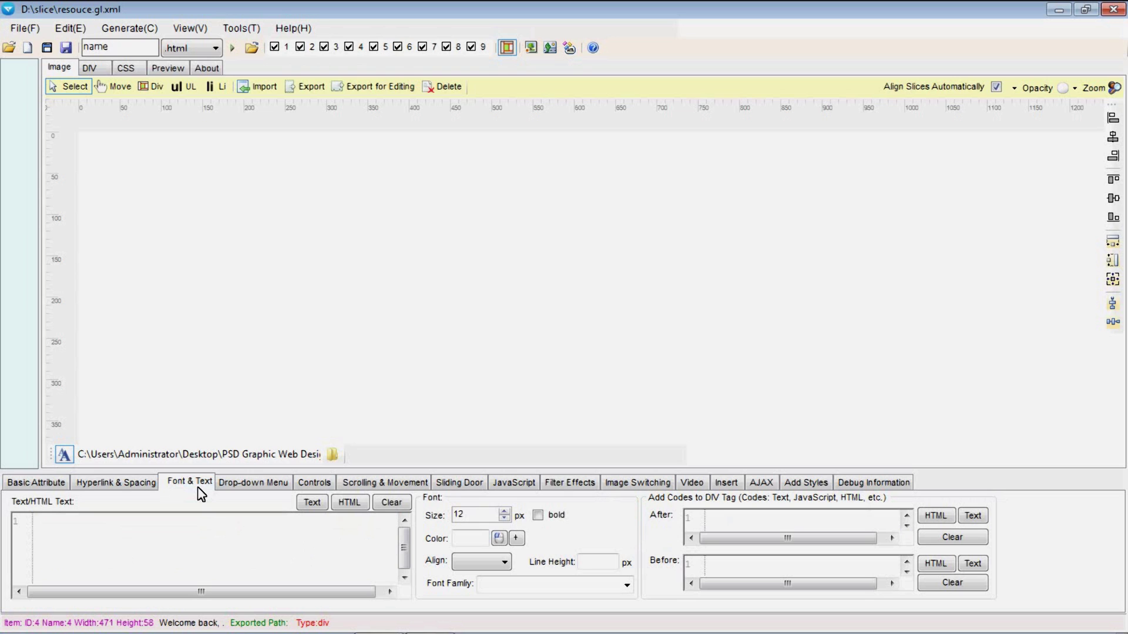
left_click(350, 502)
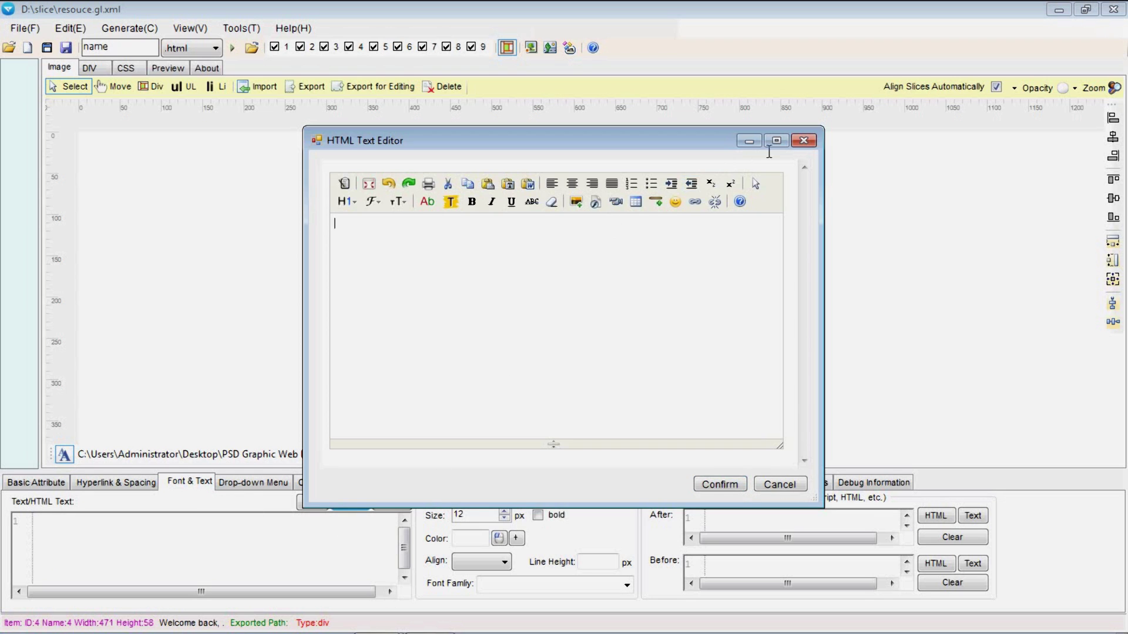
left_click(804, 140)
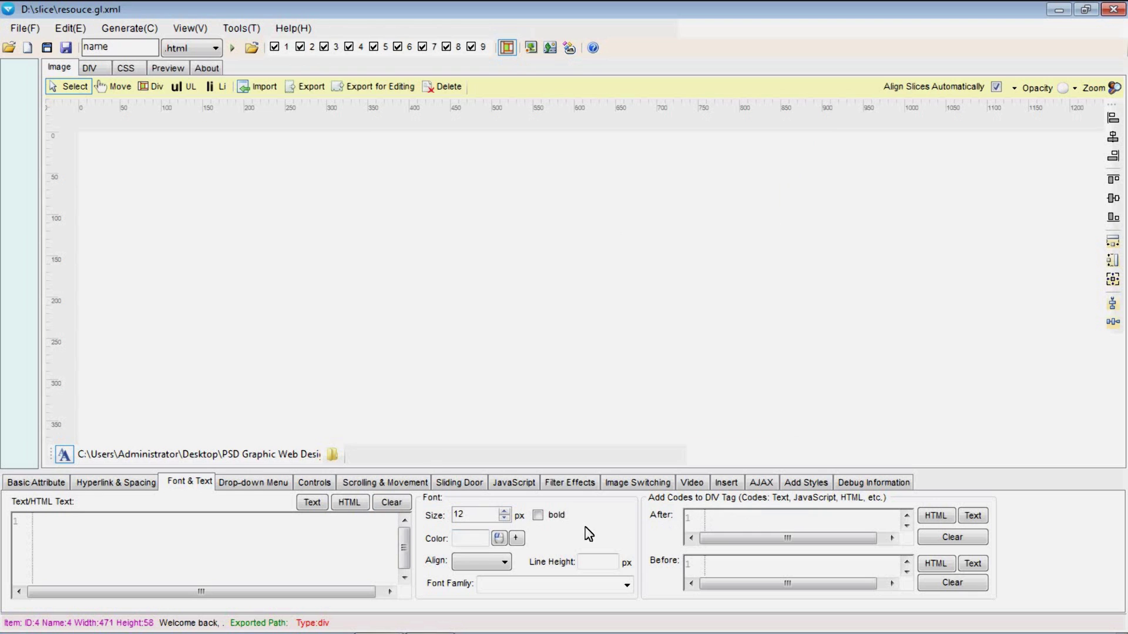
Step: Review the slice's drop-down menu settings, HTML control types, and scrolling and movement effects
left_click(280, 484)
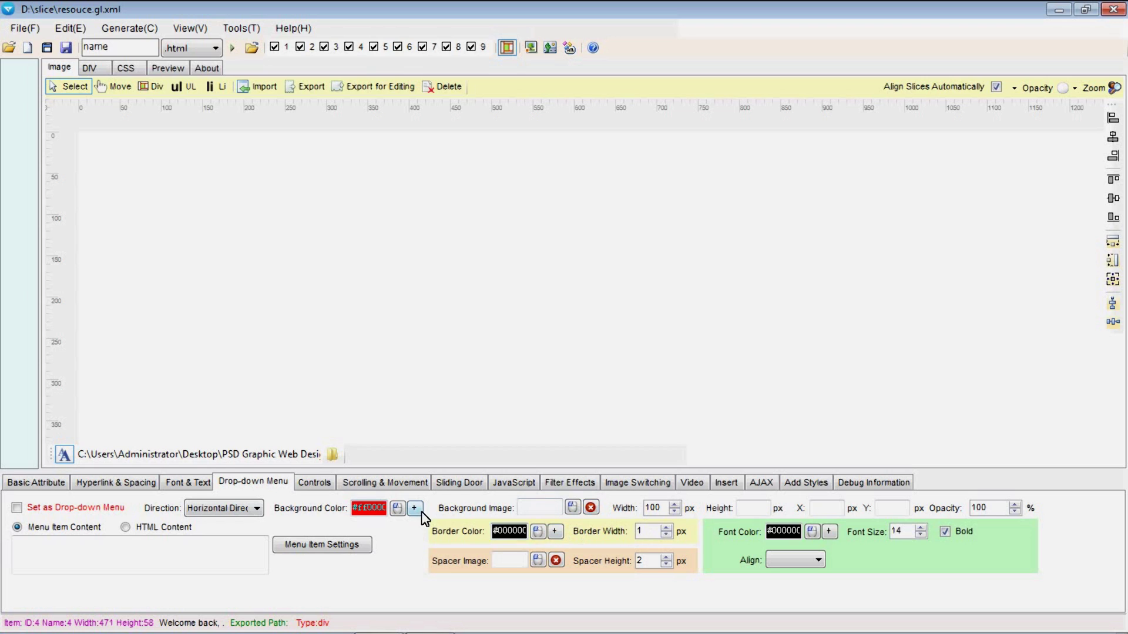
left_click(324, 485)
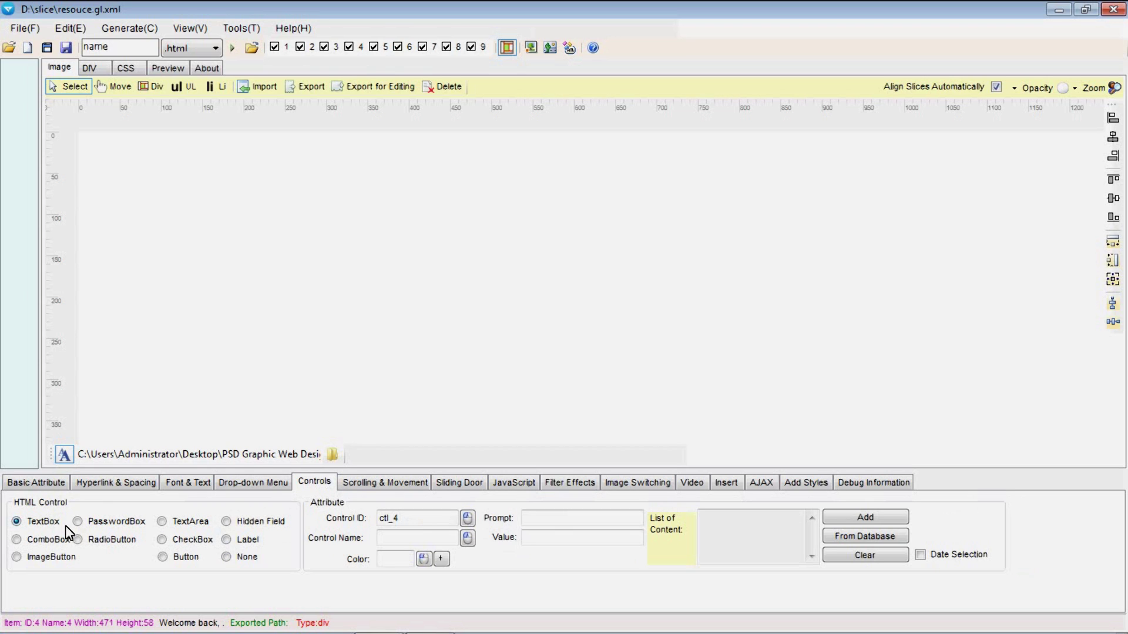
left_click(79, 539)
left_click(379, 484)
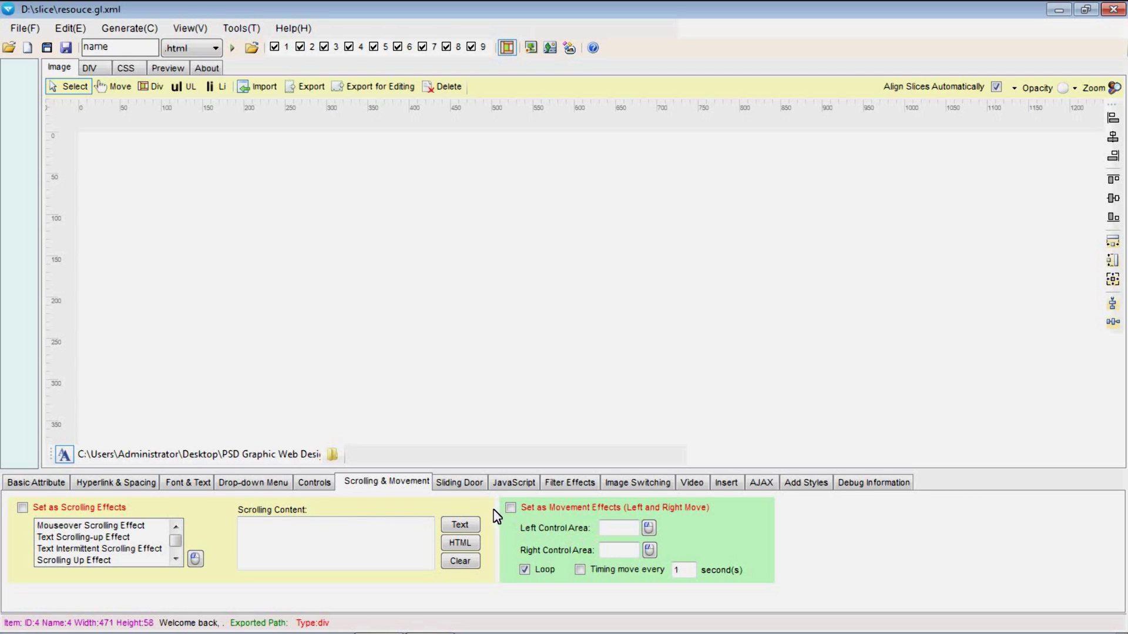
Step: Review the sliding door settings: general settings, tab pages, captions style and the right side of the title bar
left_click(476, 487)
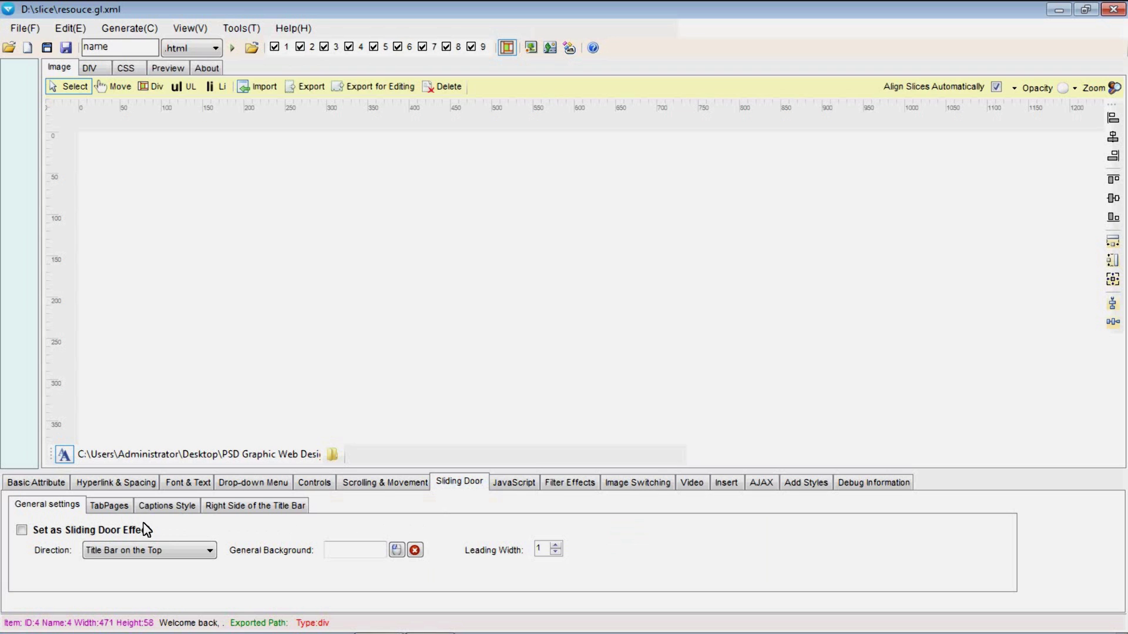
left_click(103, 508)
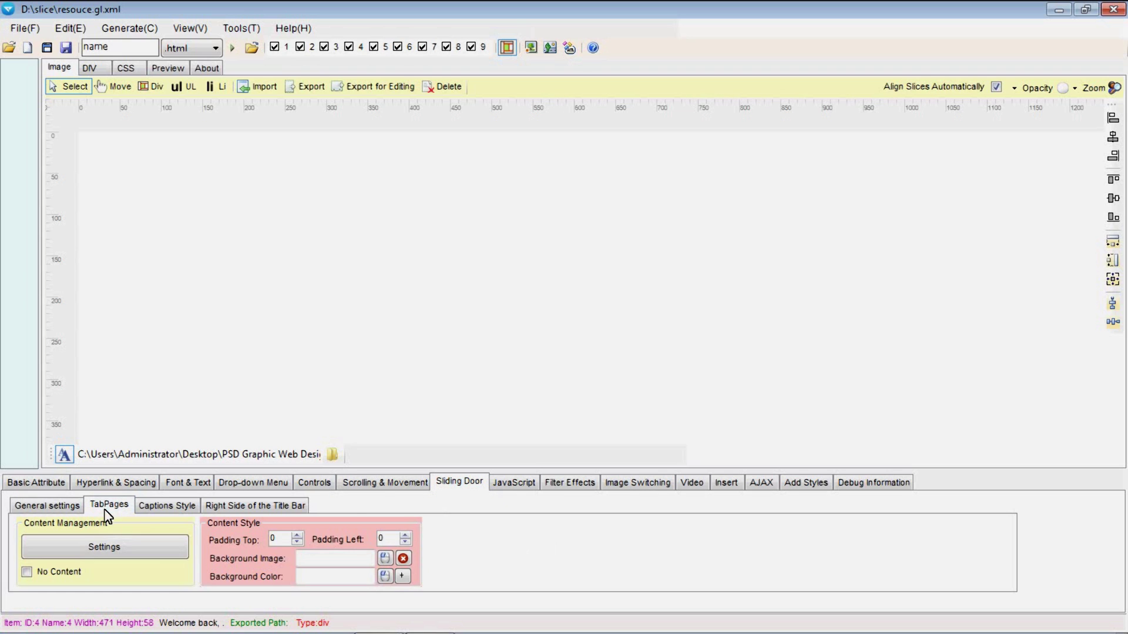
left_click(165, 509)
left_click(265, 507)
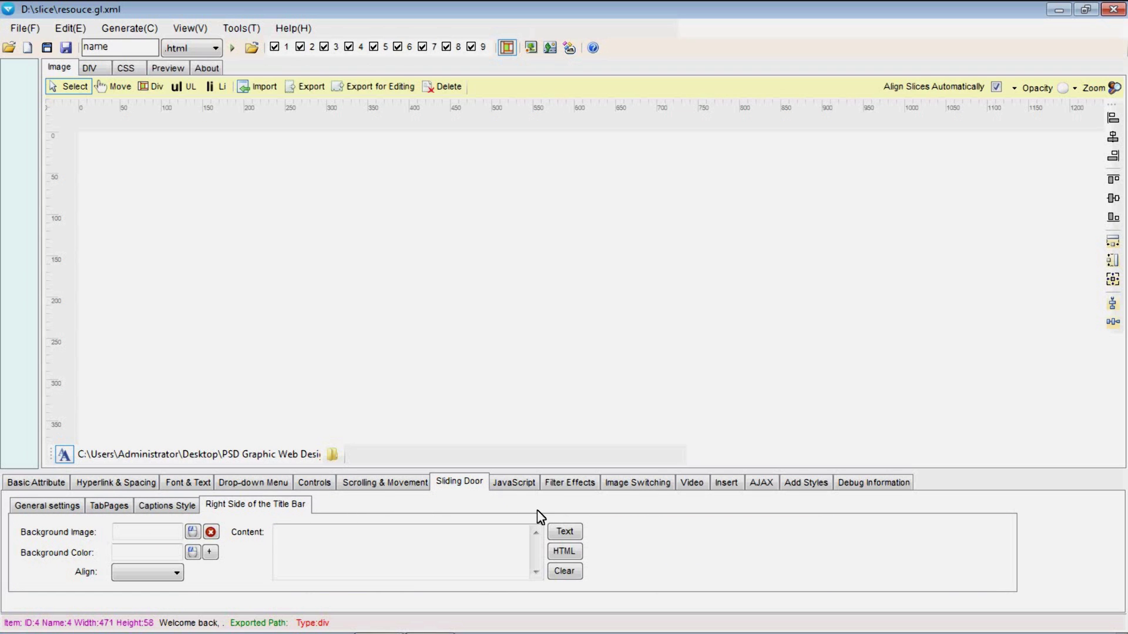
Step: Review the JavaScript settings with the onClick, mouse-move and onMouseOut events
left_click(526, 485)
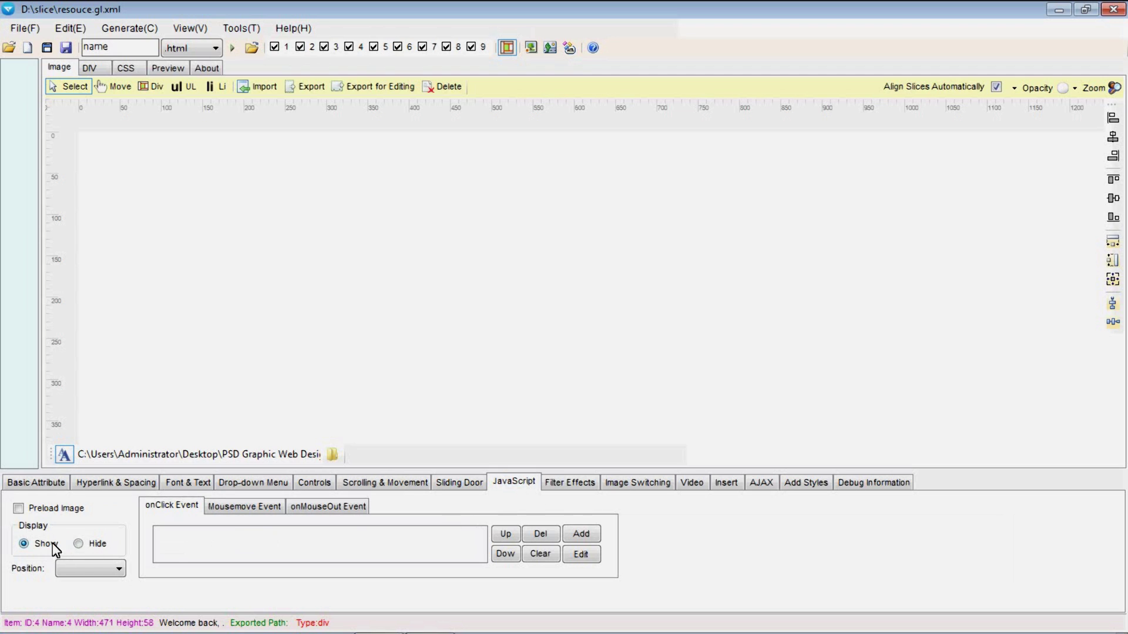
left_click(274, 509)
left_click(302, 509)
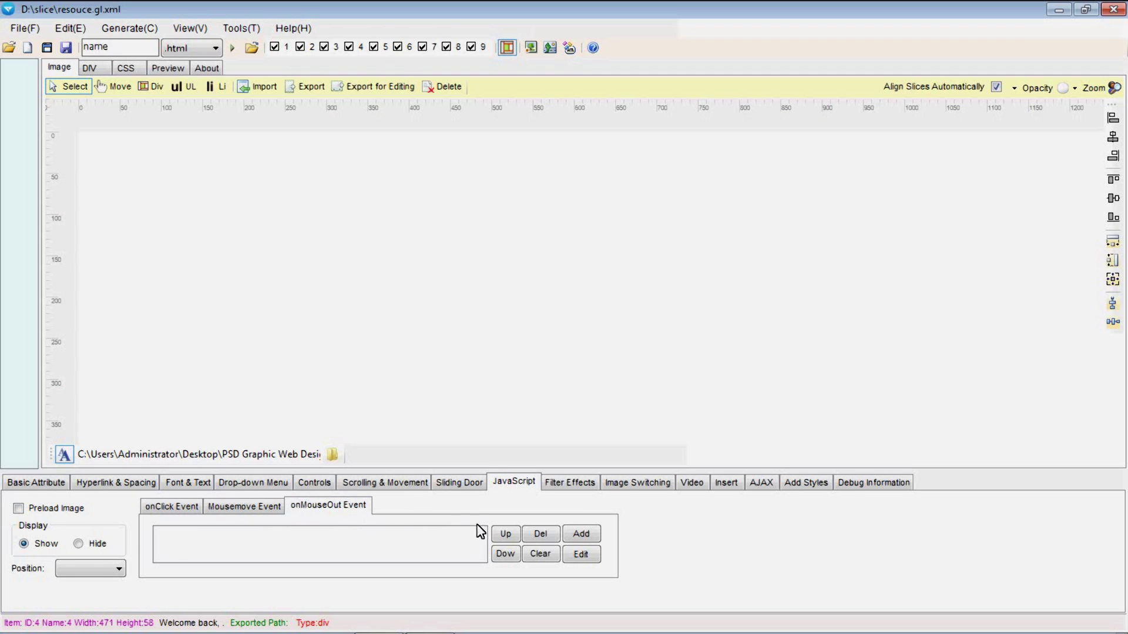
Step: Review the image switching, video, insert and additional style settings
left_click(638, 482)
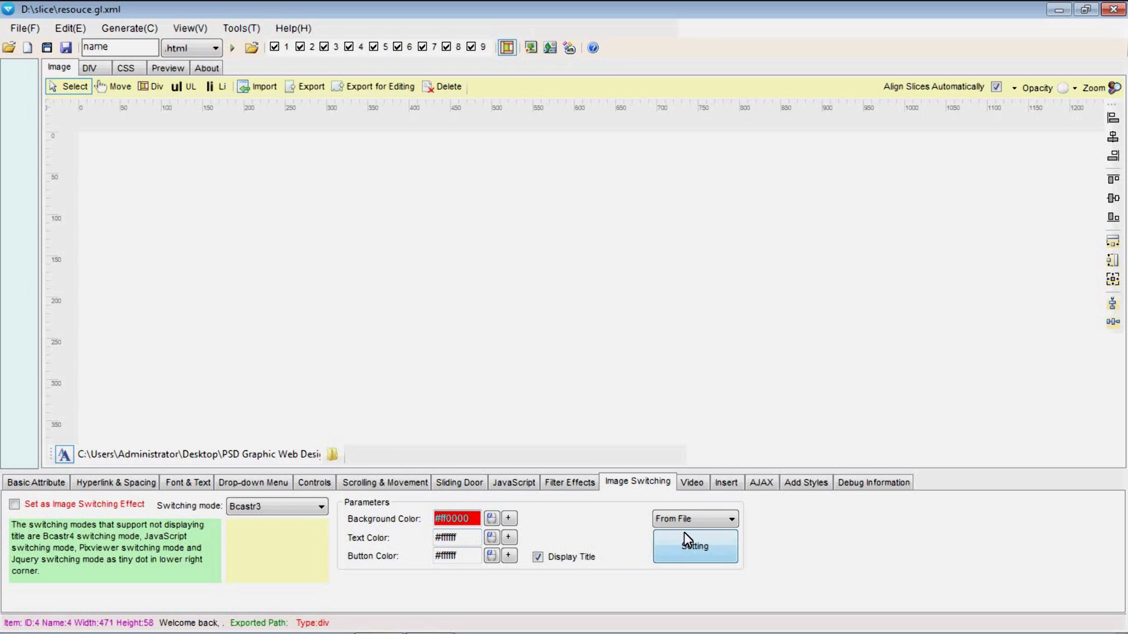
left_click(692, 484)
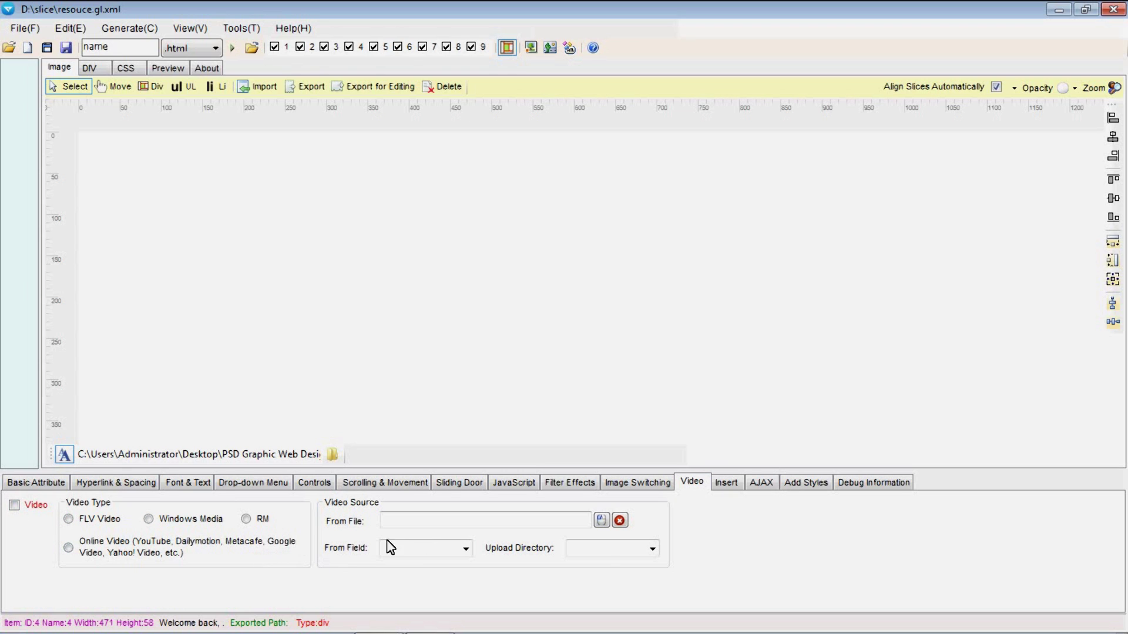
left_click(729, 492)
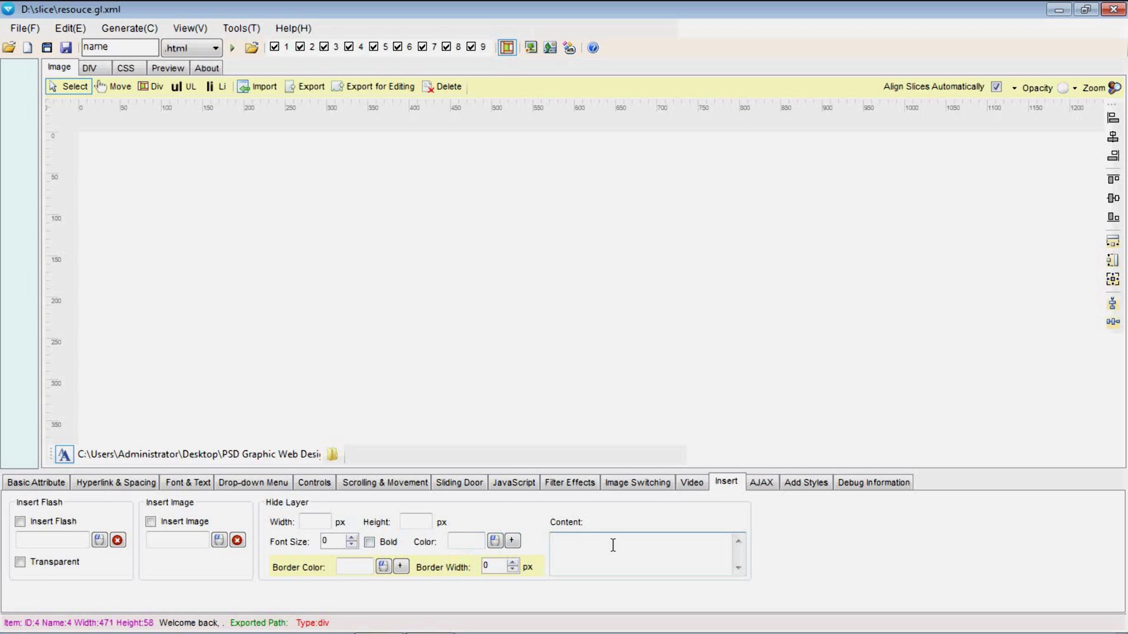
left_click(803, 485)
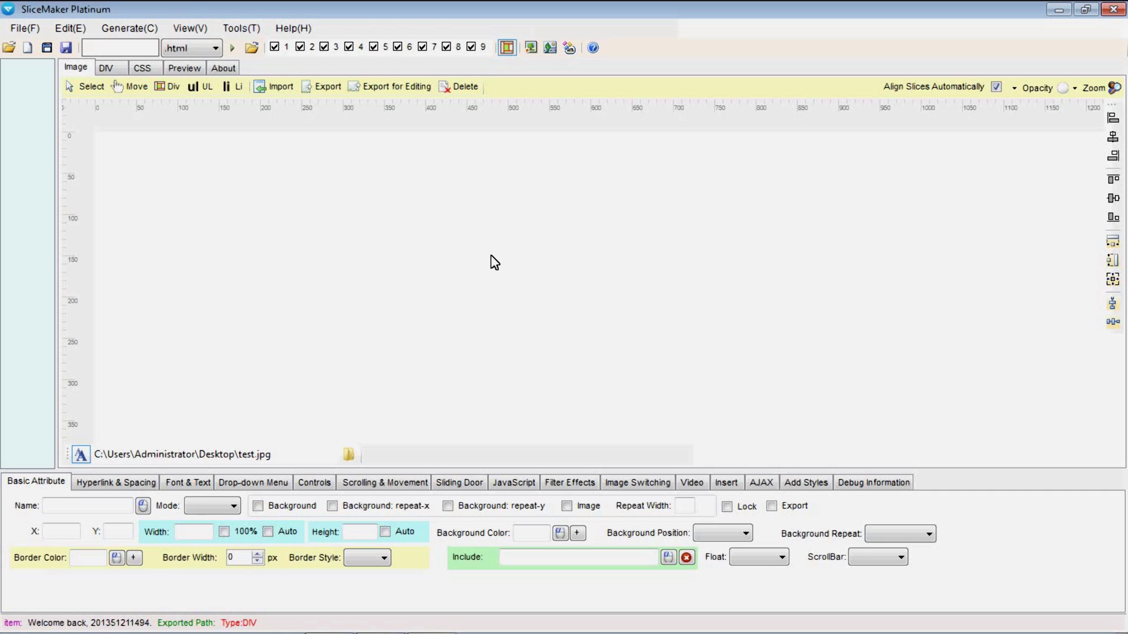
Step: Import the web design image test.jpg from the desktop and look over the page
left_click(276, 87)
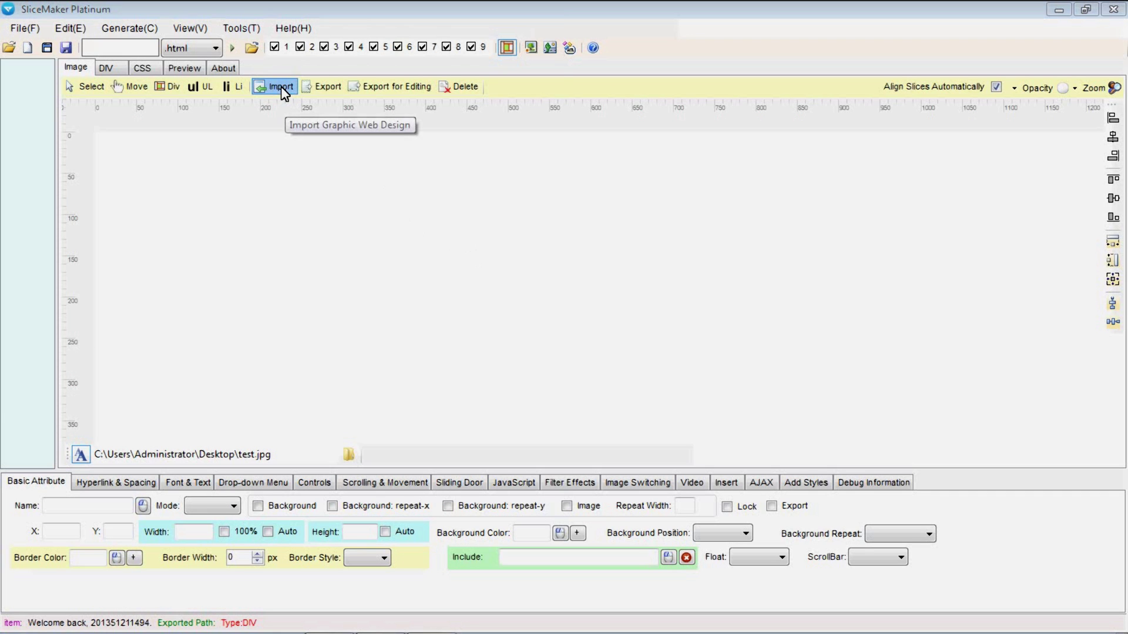
left_click(290, 321)
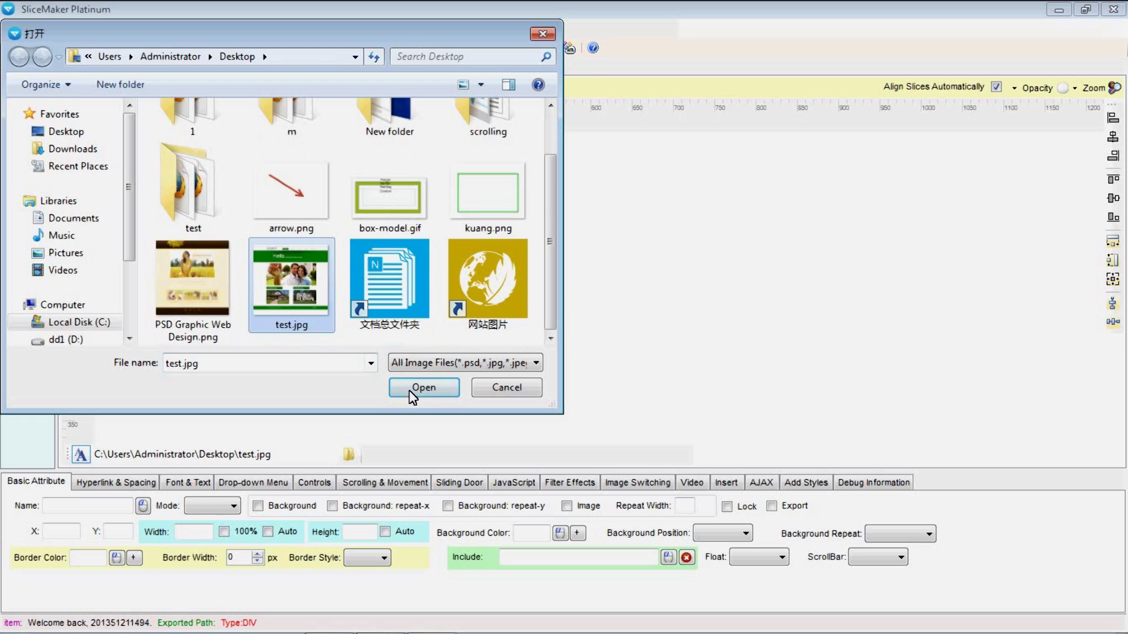
left_click(423, 387)
scroll(484, 299, "down", 10)
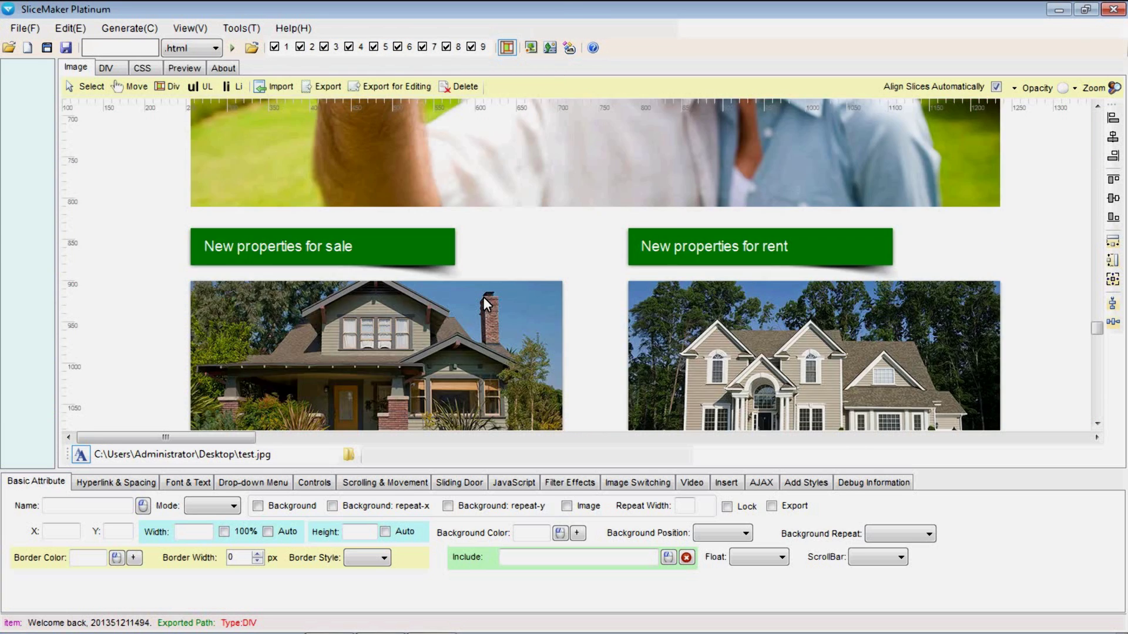
scroll(484, 299, "up", 5)
scroll(483, 300, "up", 5)
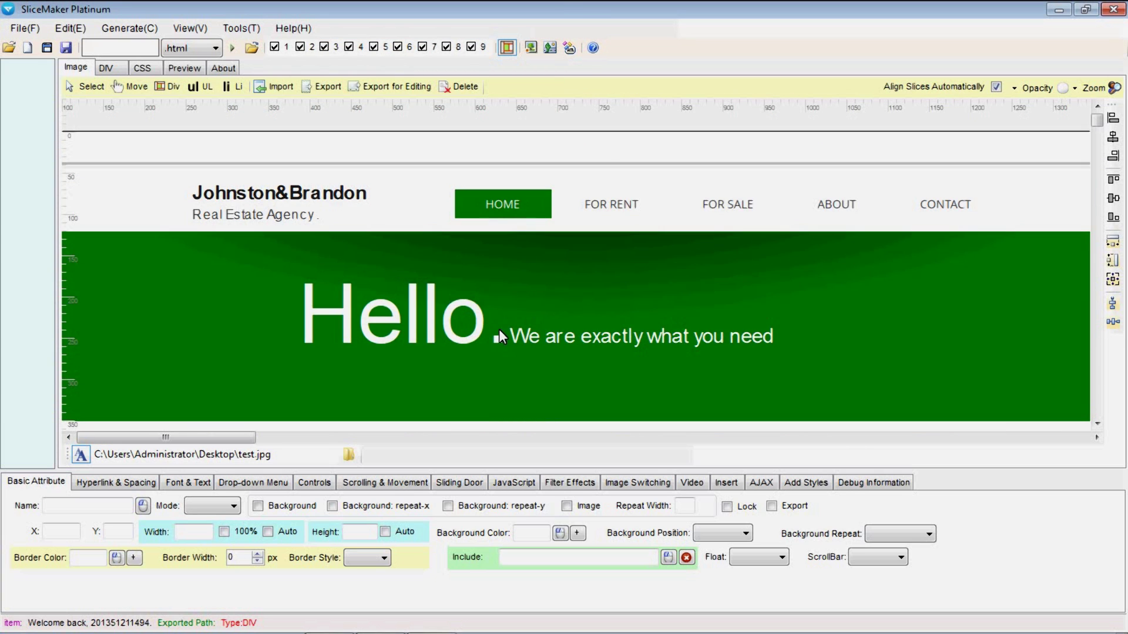
Step: Set the website root directory in the program options to the test folder on the desktop
left_click(241, 29)
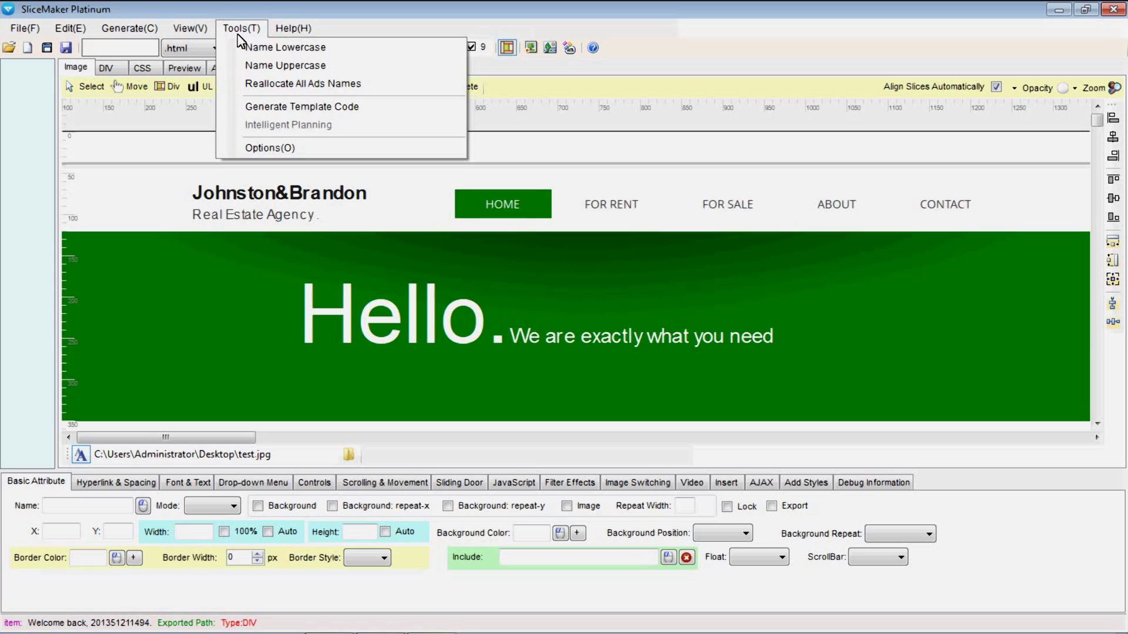
left_click(292, 149)
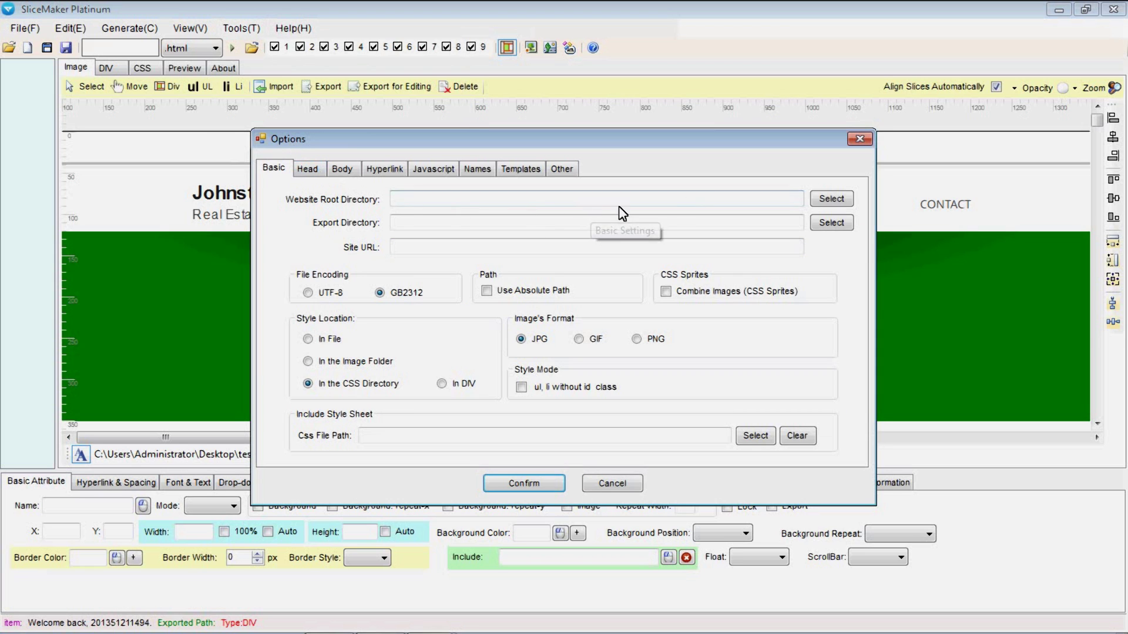
left_click(846, 200)
scroll(689, 290, "down", 2)
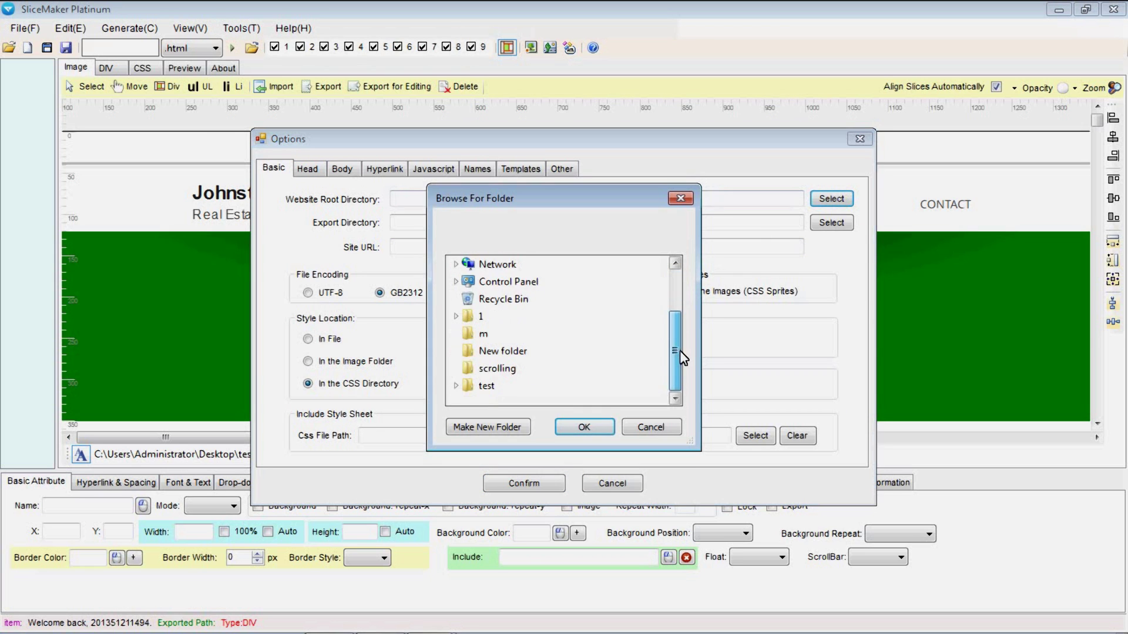
left_click(487, 386)
left_click(583, 428)
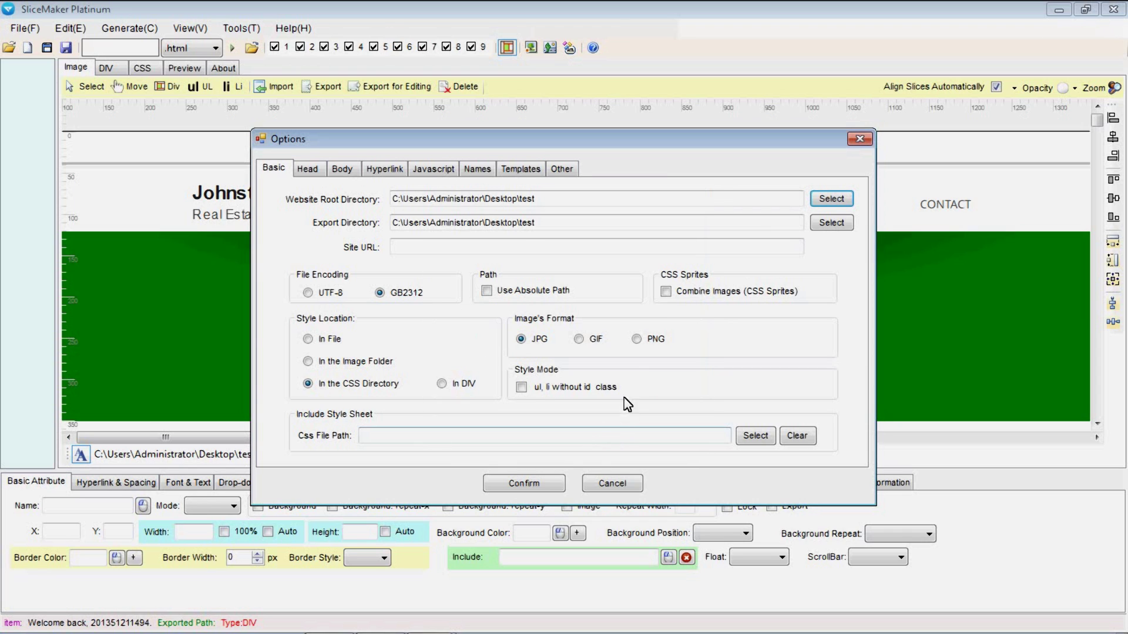
Step: Keep GB2312 as the file encoding, review the head, body and hyperlink options, and confirm the options
left_click(323, 295)
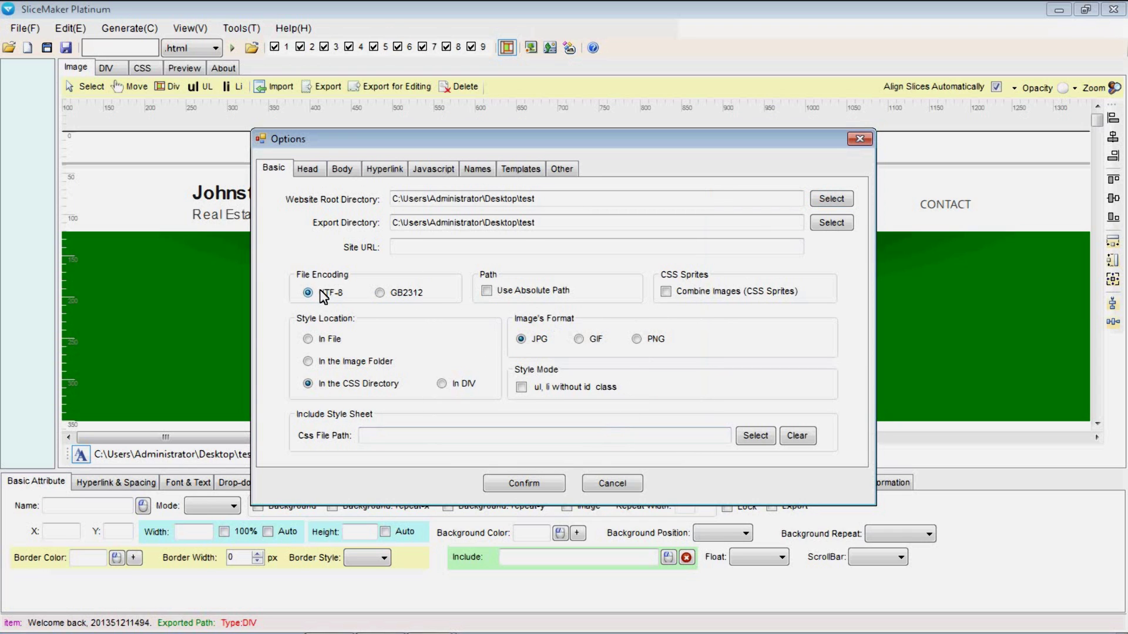
left_click(379, 293)
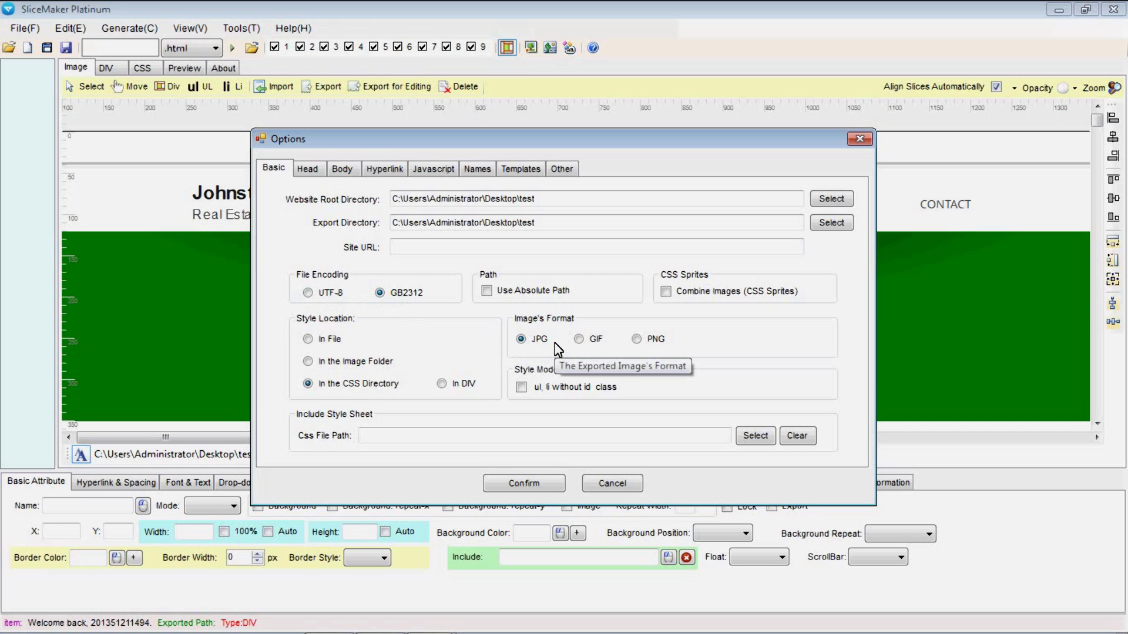
left_click(317, 171)
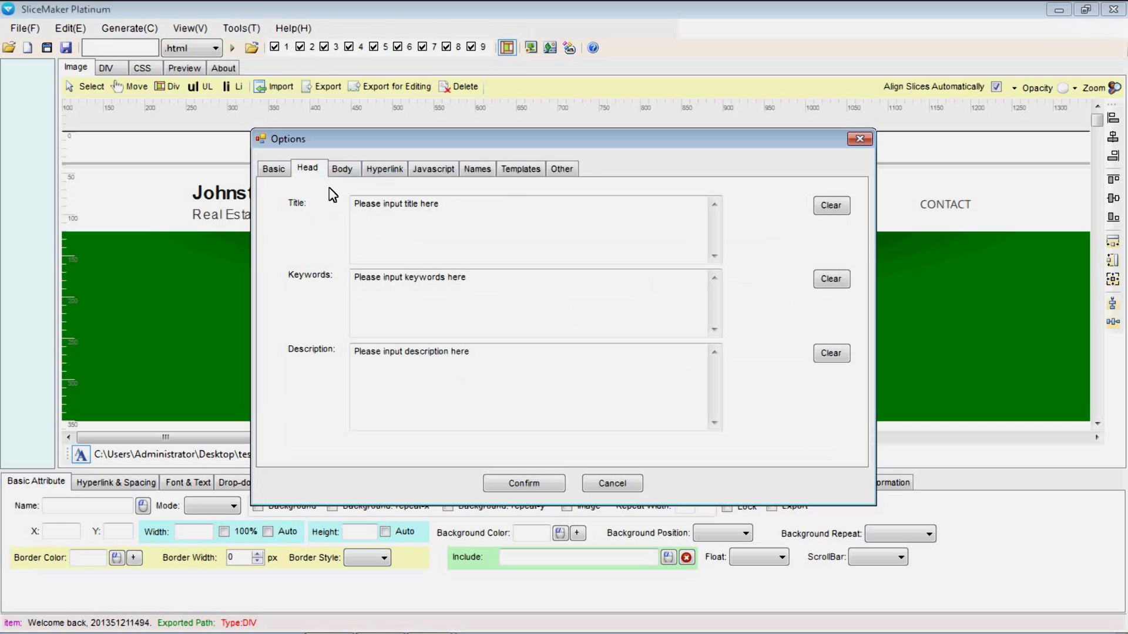
left_click(344, 170)
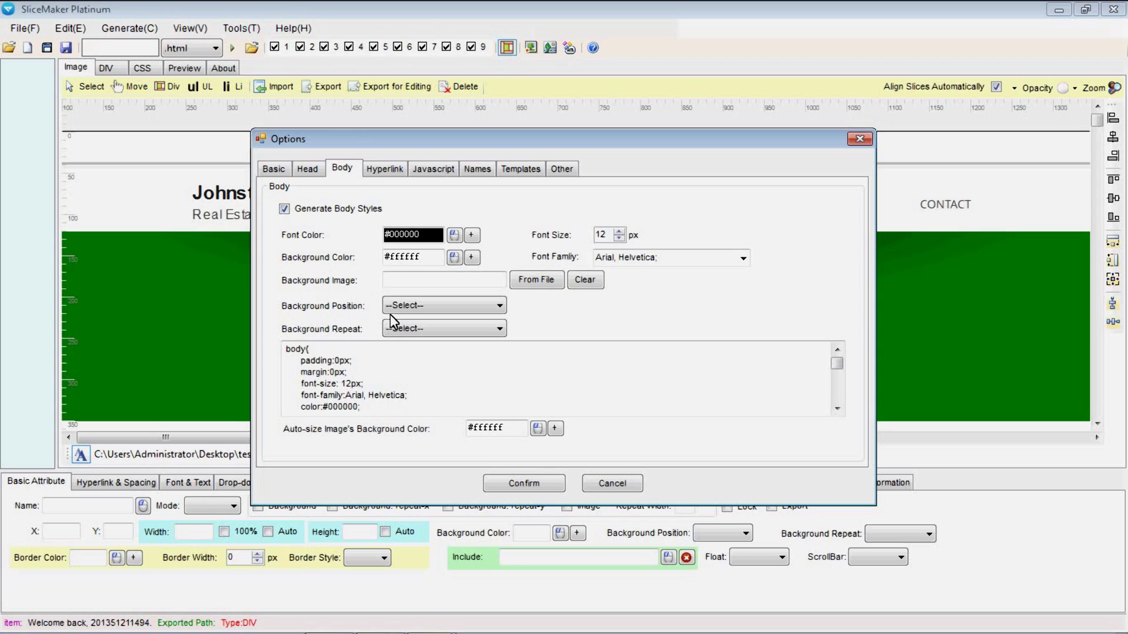
scroll(466, 377, "down", 2)
left_click(384, 169)
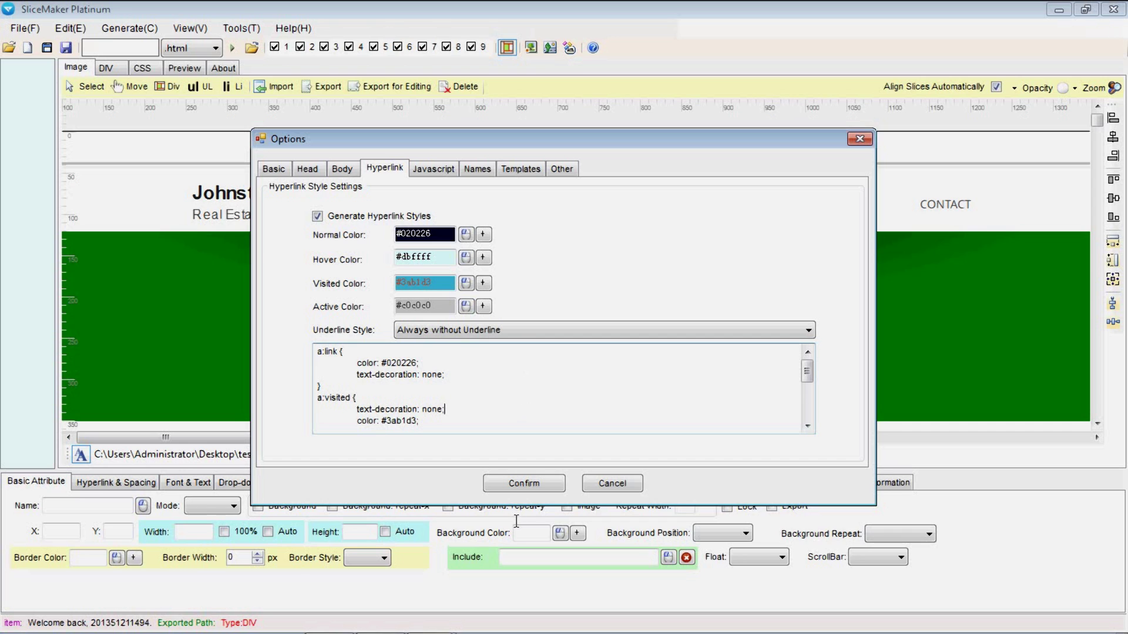
left_click(524, 484)
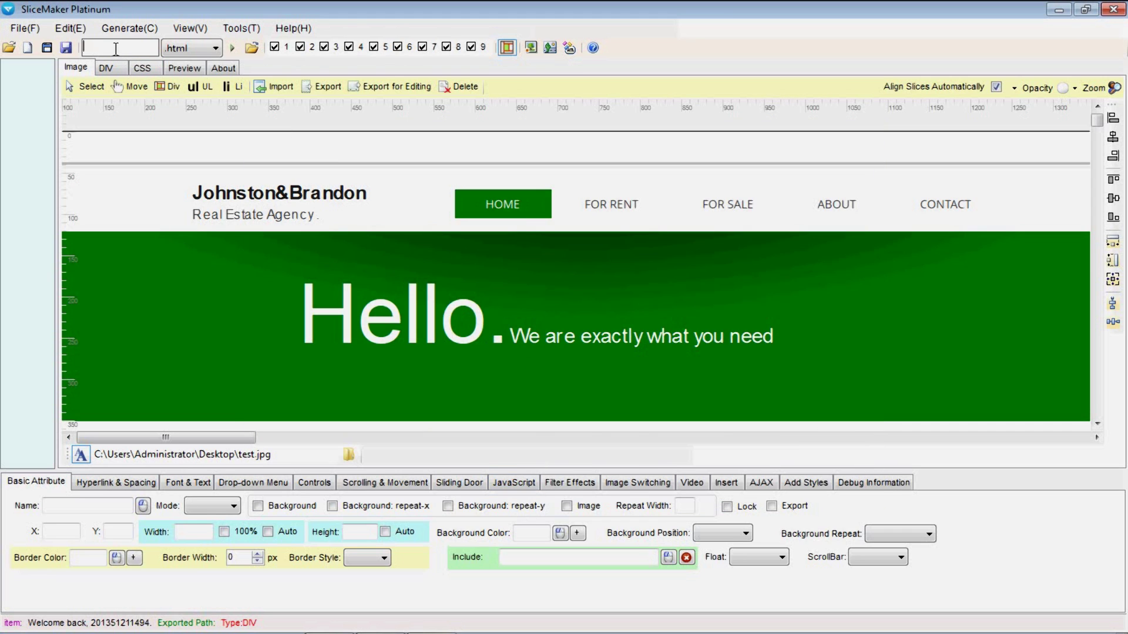
Step: Enter test as the page name and set the design's zoom to 50%
type("test")
left_click(1097, 88)
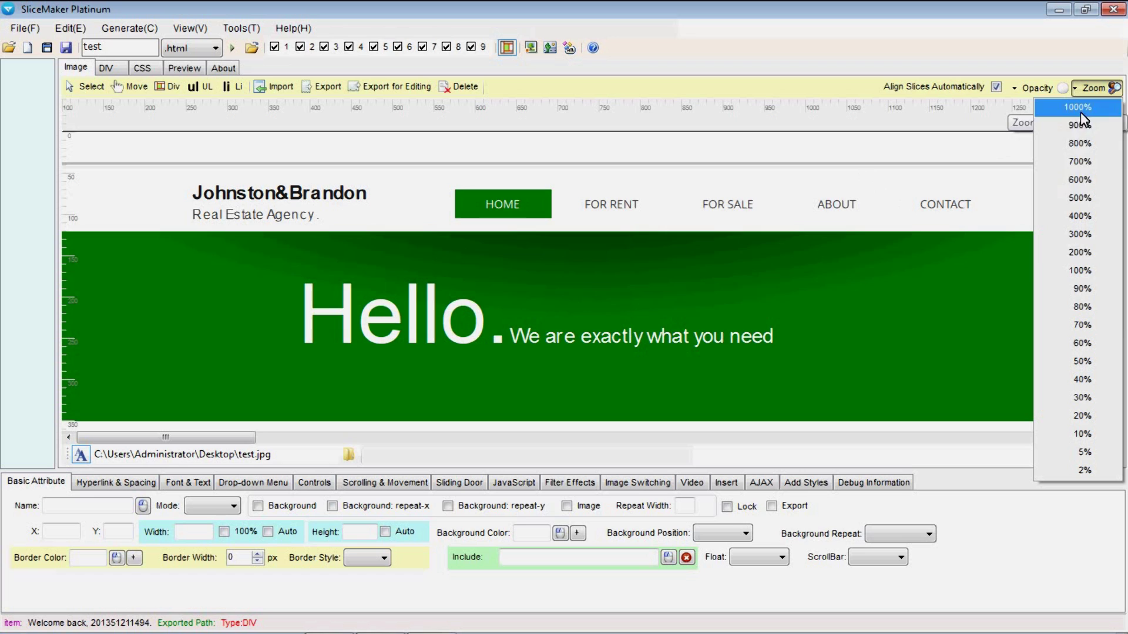
left_click(1101, 362)
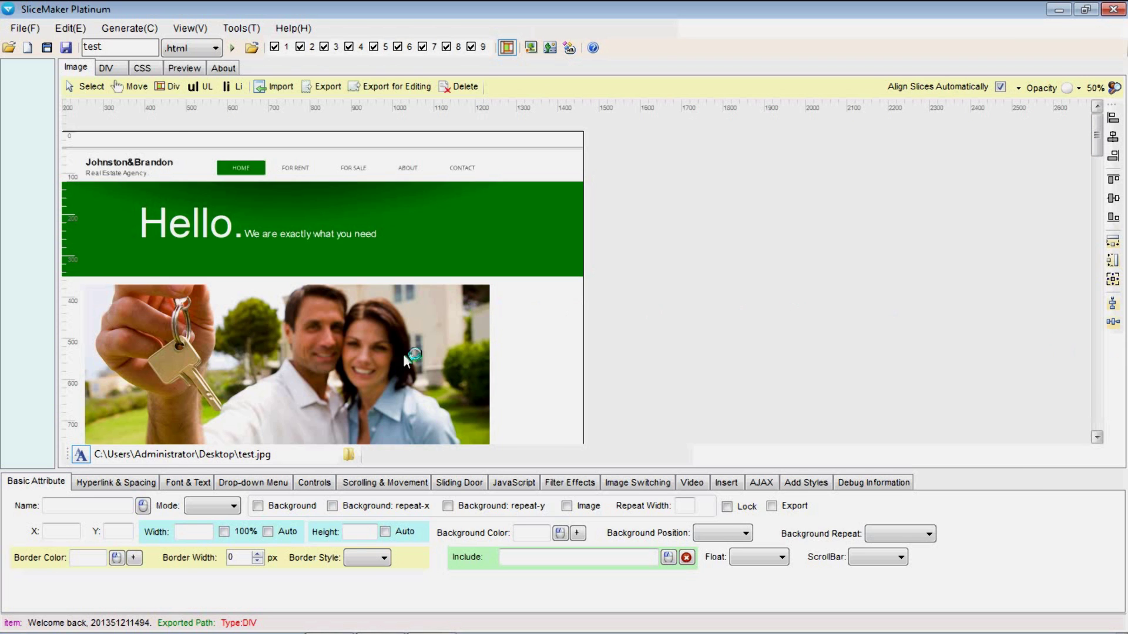
Step: Draw a div slice covering the whole page design, about 1462 × 1388 px
left_click(144, 88)
left_click_drag(327, 290, 628, 269)
left_click(168, 87)
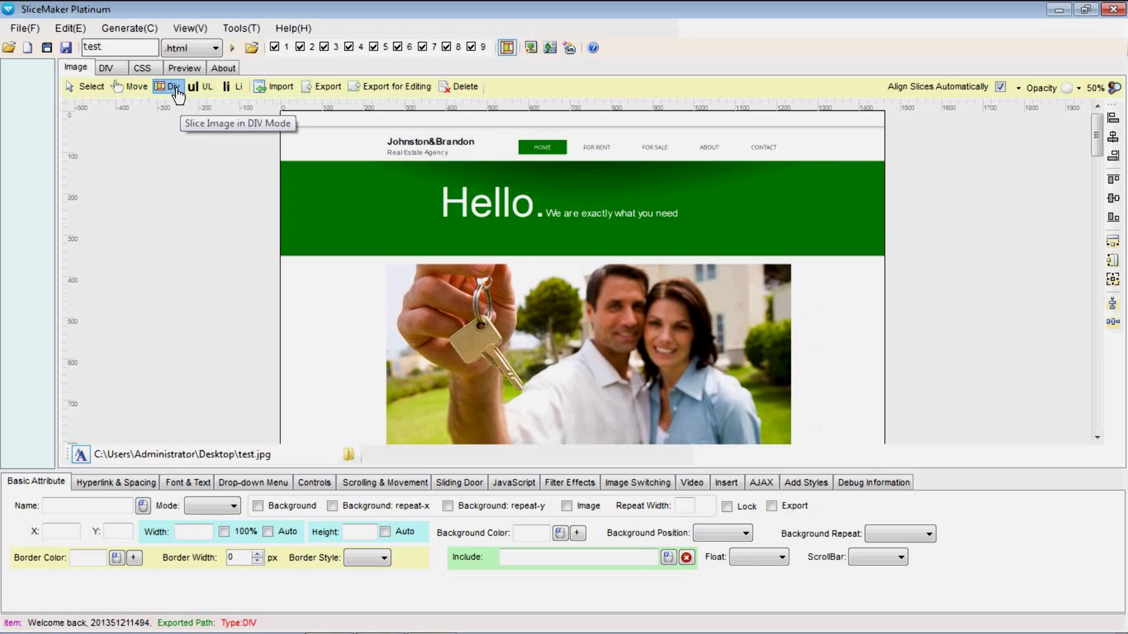
scroll(347, 177, "up", 1)
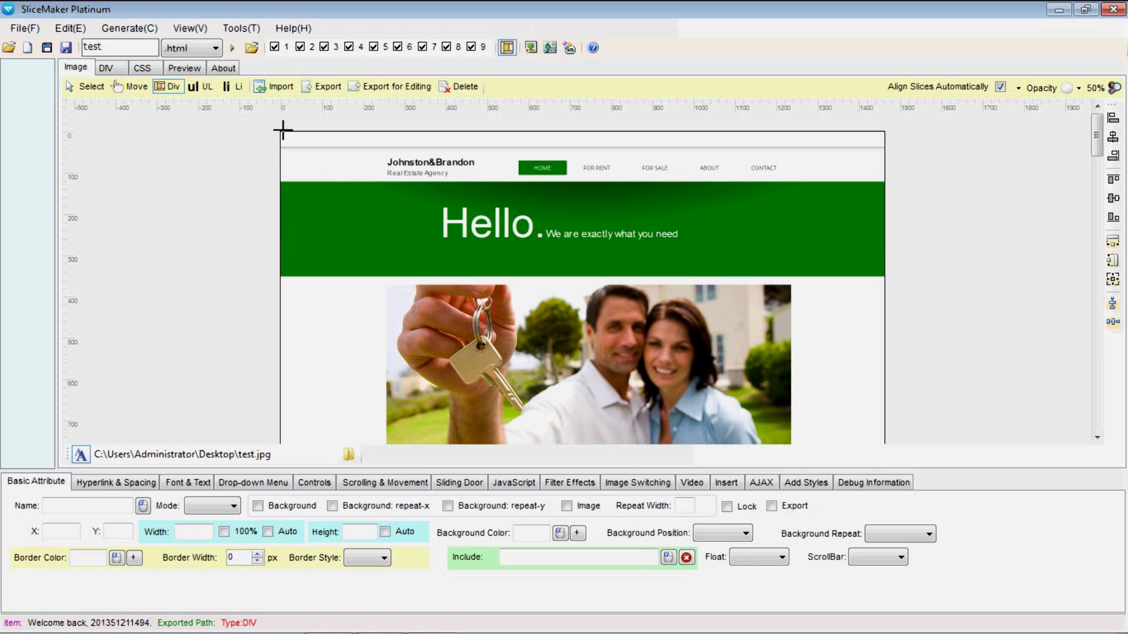
left_click_drag(278, 127, 884, 412)
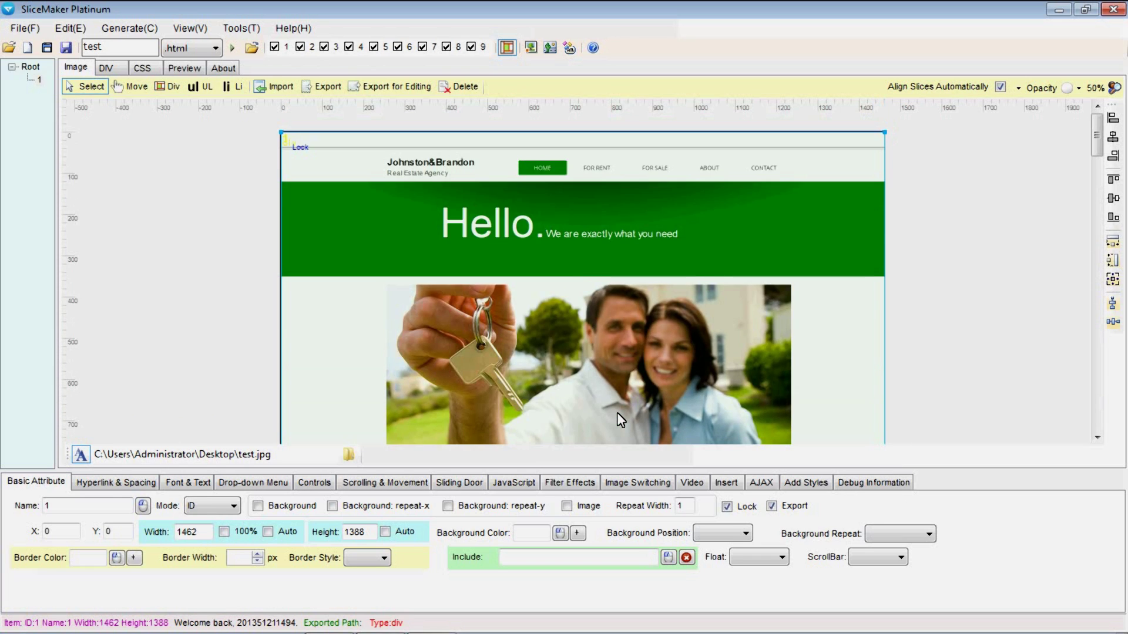
Step: Draw three div slices inside the page slice: header about 1462 × 346 px, content about 1460 × 864 px, and footer
left_click(159, 88)
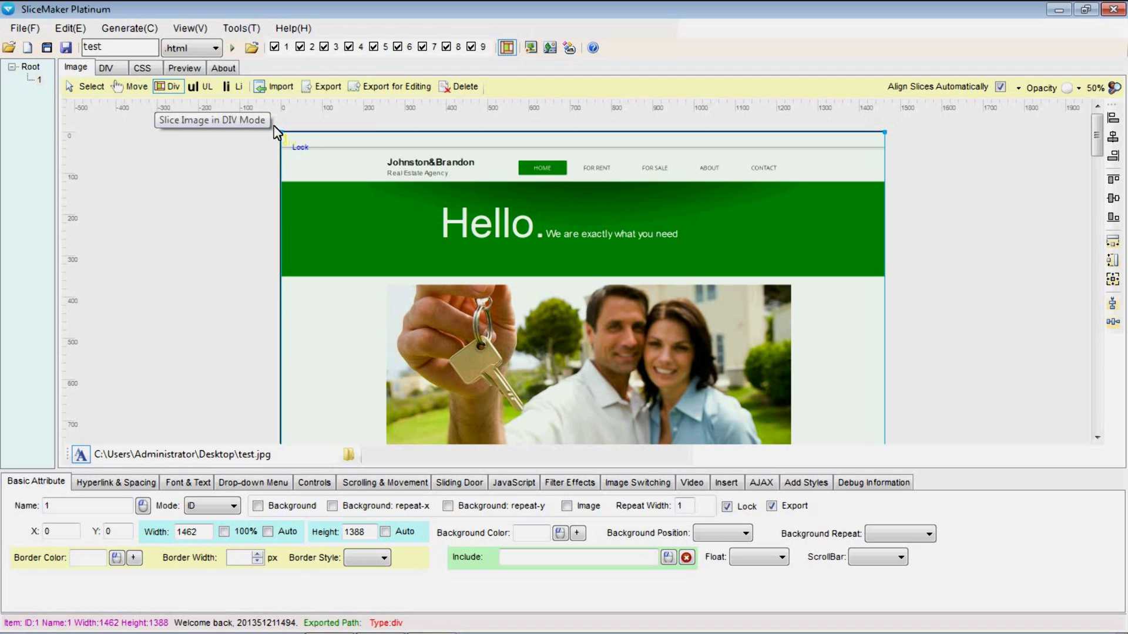
left_click_drag(281, 132, 880, 277)
scroll(881, 282, "down", 3)
left_click_drag(283, 145, 876, 405)
scroll(876, 404, "down", 3)
scroll(280, 340, "down", 2)
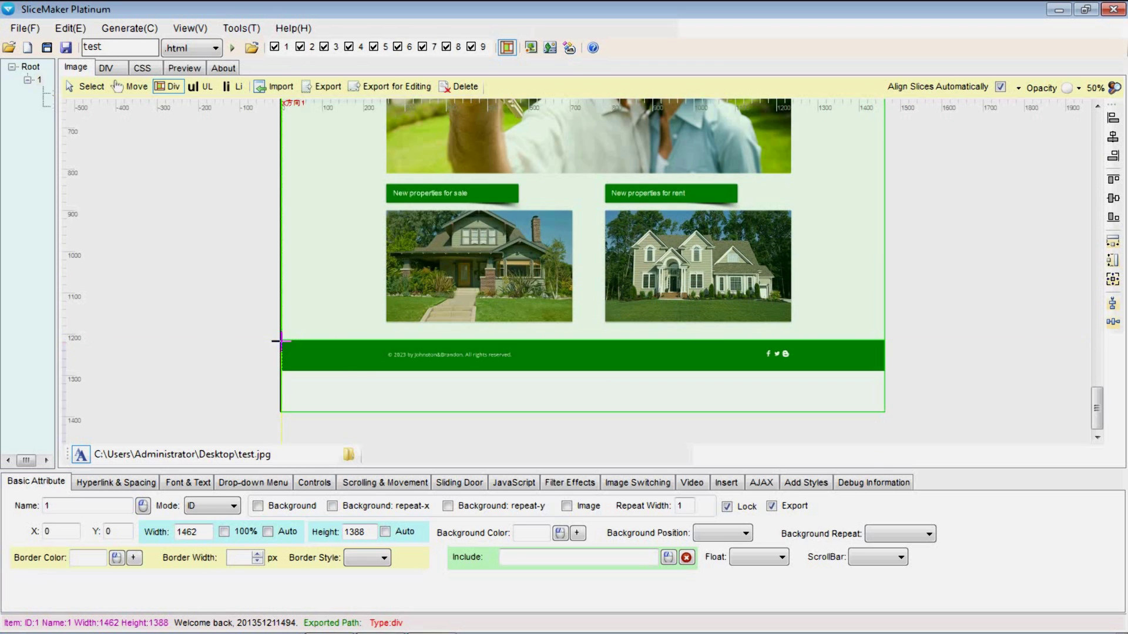
left_click_drag(280, 340, 887, 411)
scroll(604, 398, "up", 10)
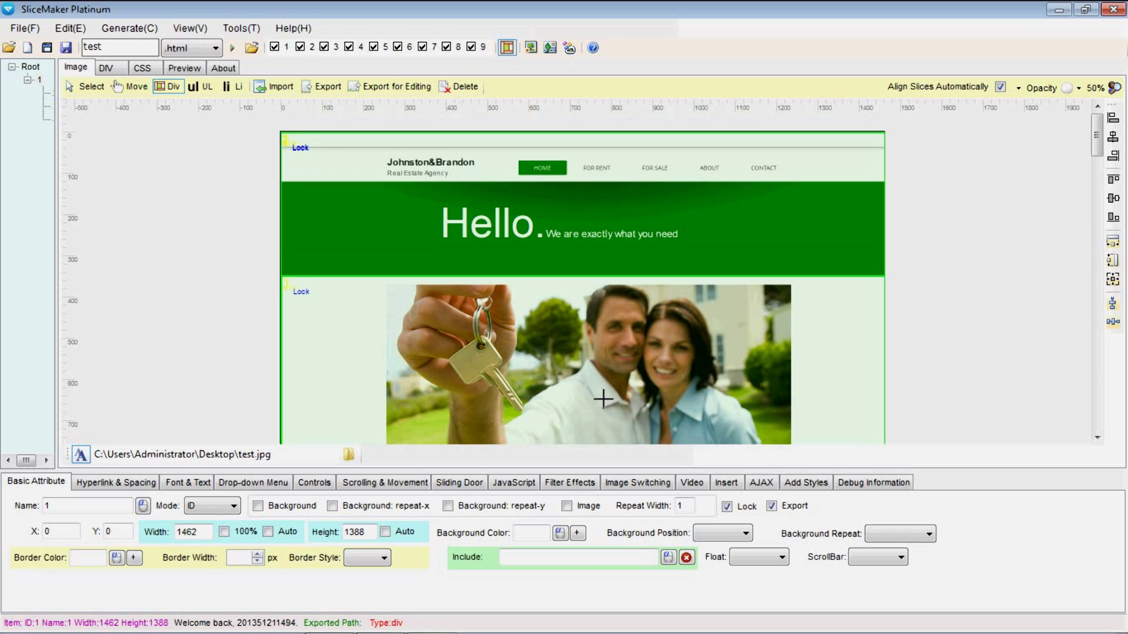
Step: Name the header slice with the common name for Page header
left_click(80, 86)
left_click(417, 204)
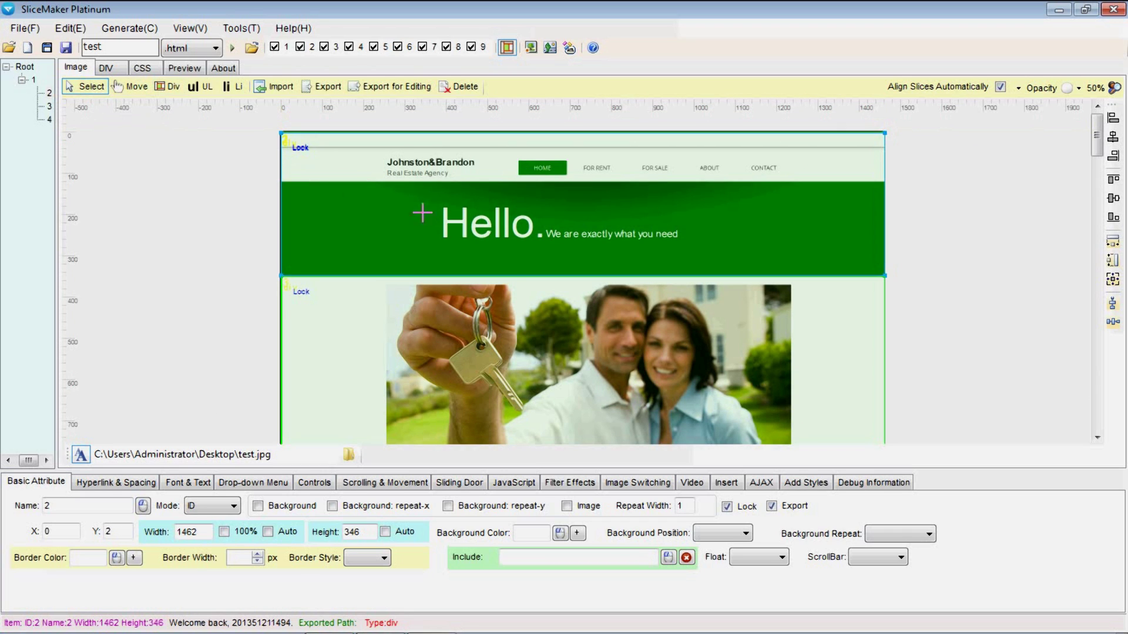
left_click(142, 506)
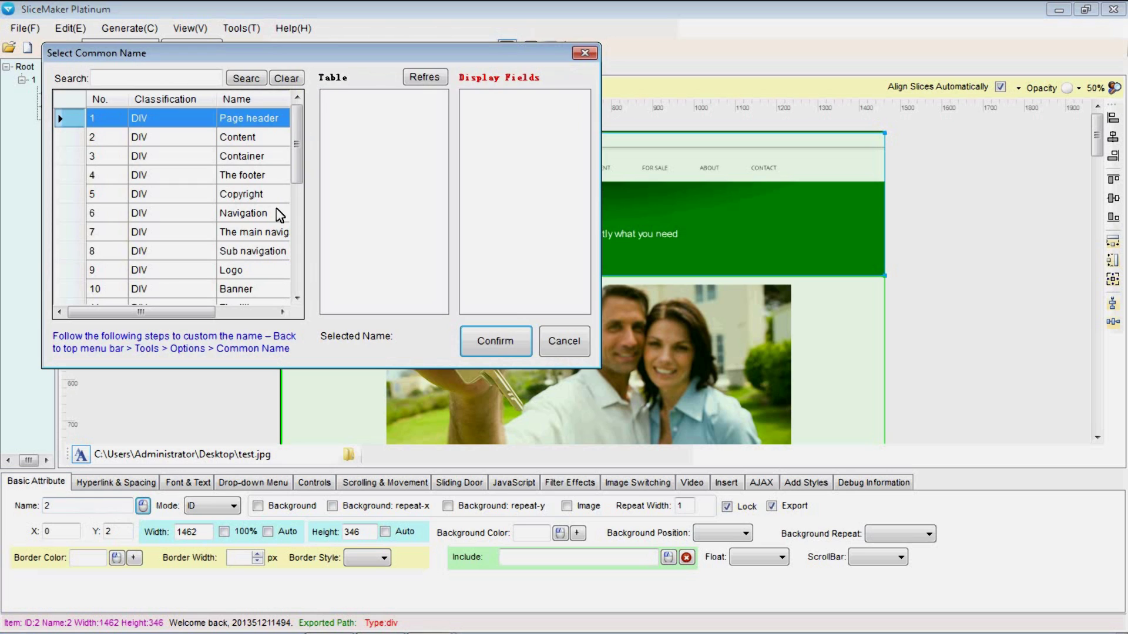
left_click(245, 139)
left_click(258, 118)
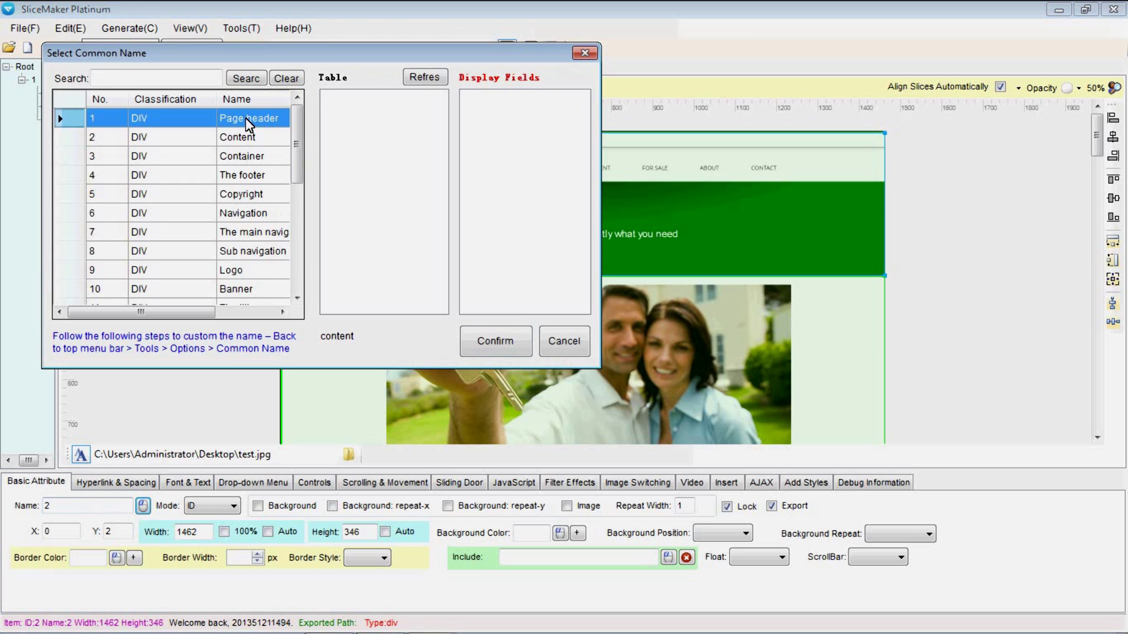
left_click(504, 345)
Step: Name the middle section slice with the common name for Content
left_click(382, 358)
scroll(380, 354, "down", 5)
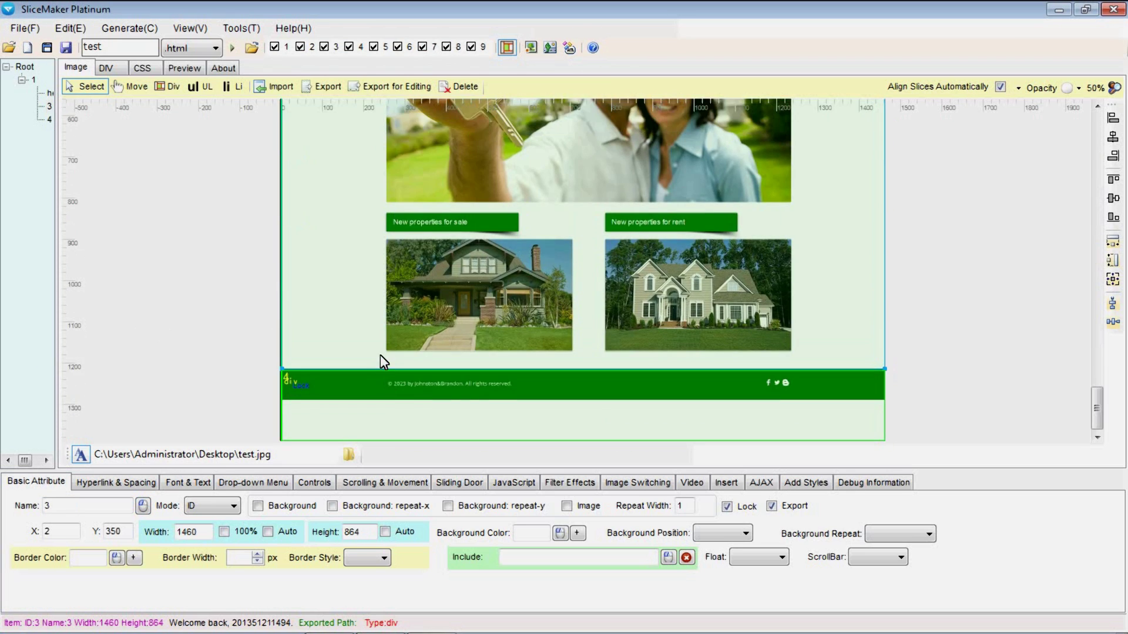
left_click(143, 506)
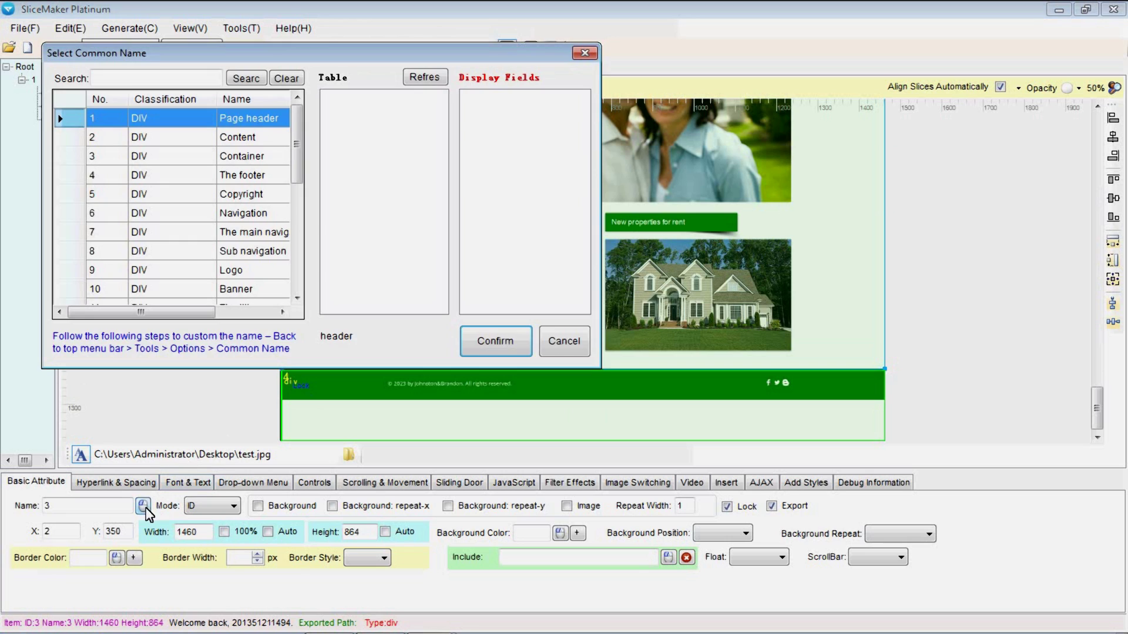
left_click(243, 139)
left_click(493, 346)
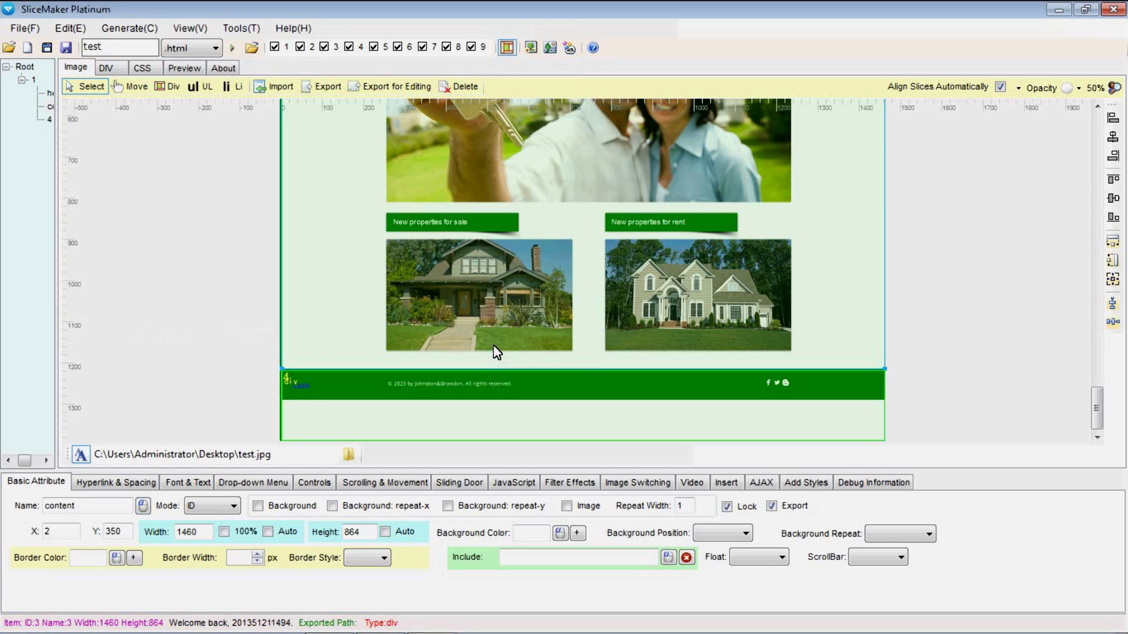
Step: Name the bottom section slice with the common name for The footer
left_click(485, 405)
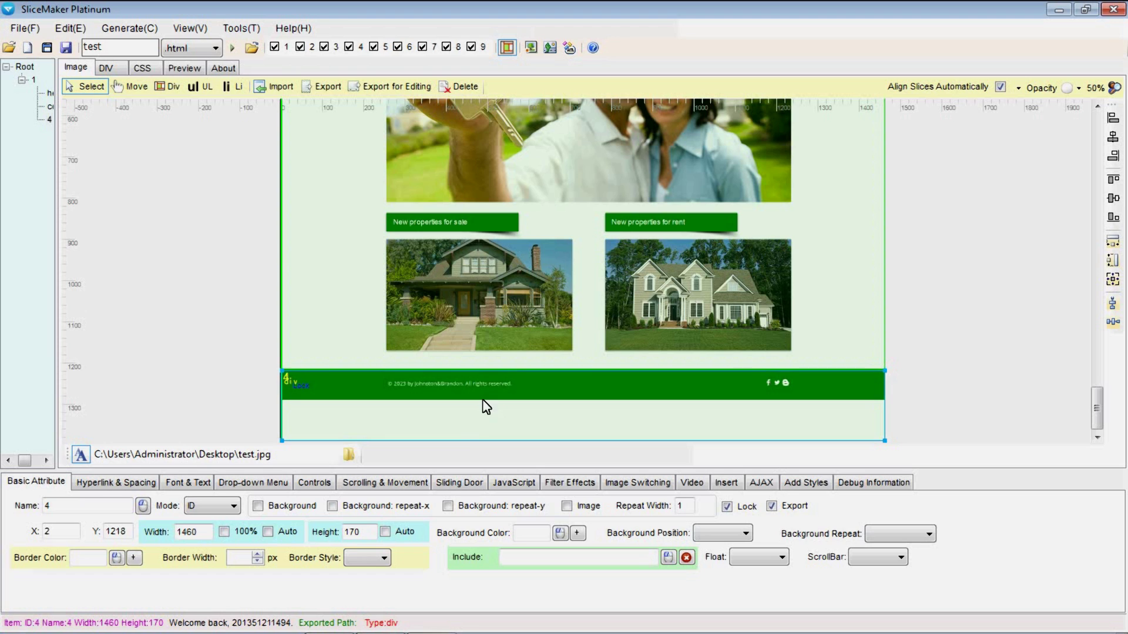
left_click(143, 506)
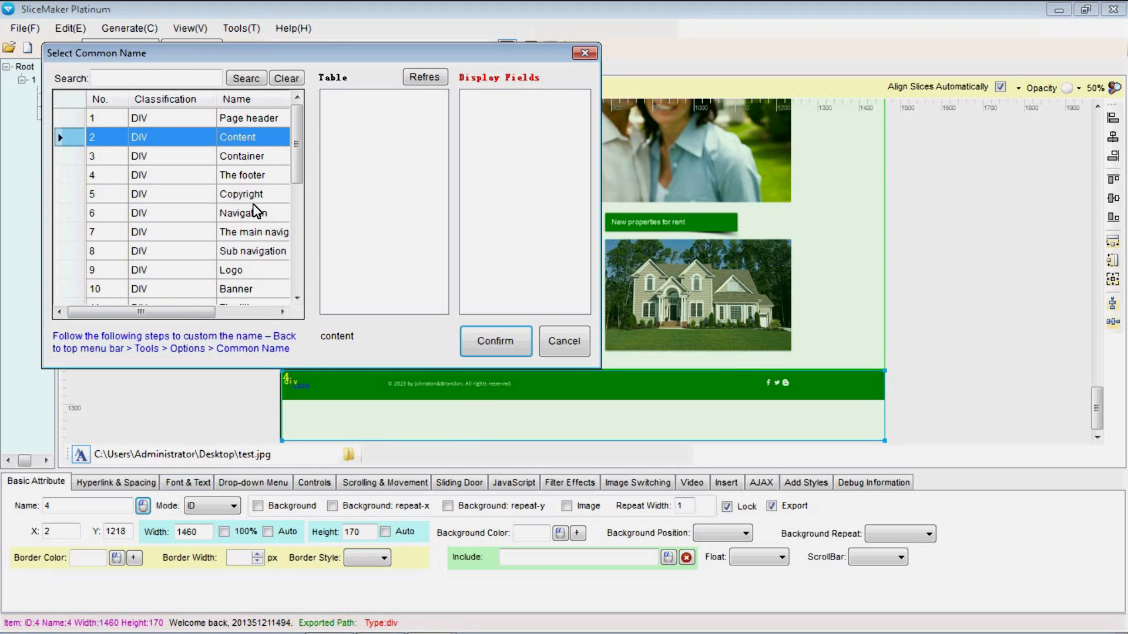
left_click(246, 175)
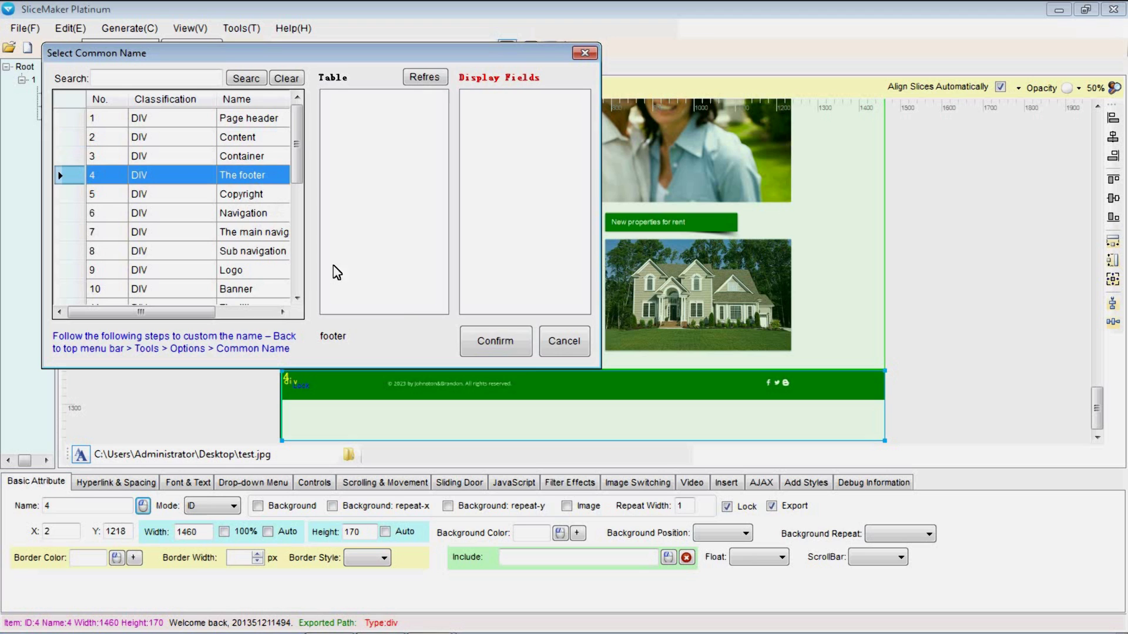
left_click(508, 351)
Step: Divide the header into a top bar about 1460 × 116 px and a banner, adding logo (226 × 62 px) and navigation (654 × 34 px) div slices
scroll(521, 353, "up", 10)
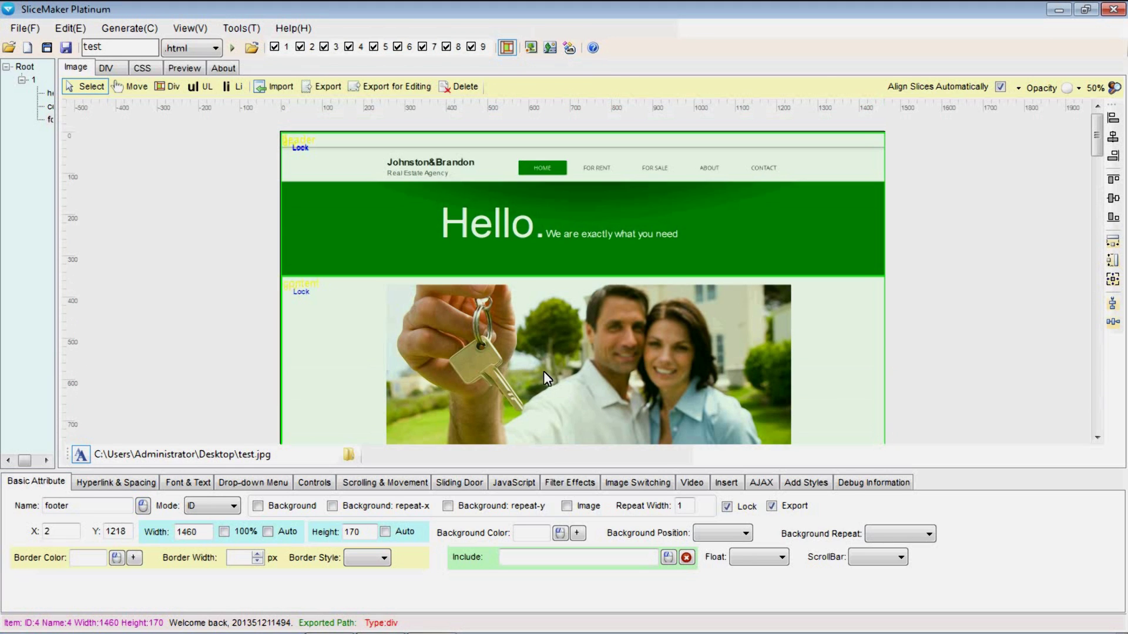
left_click(419, 222)
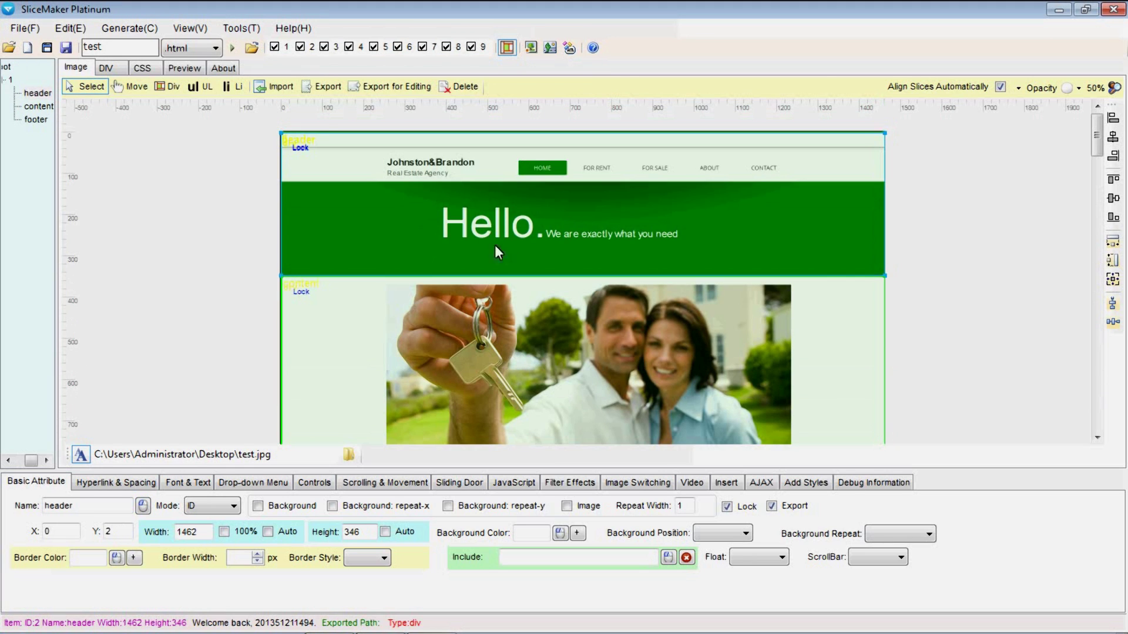
left_click(168, 86)
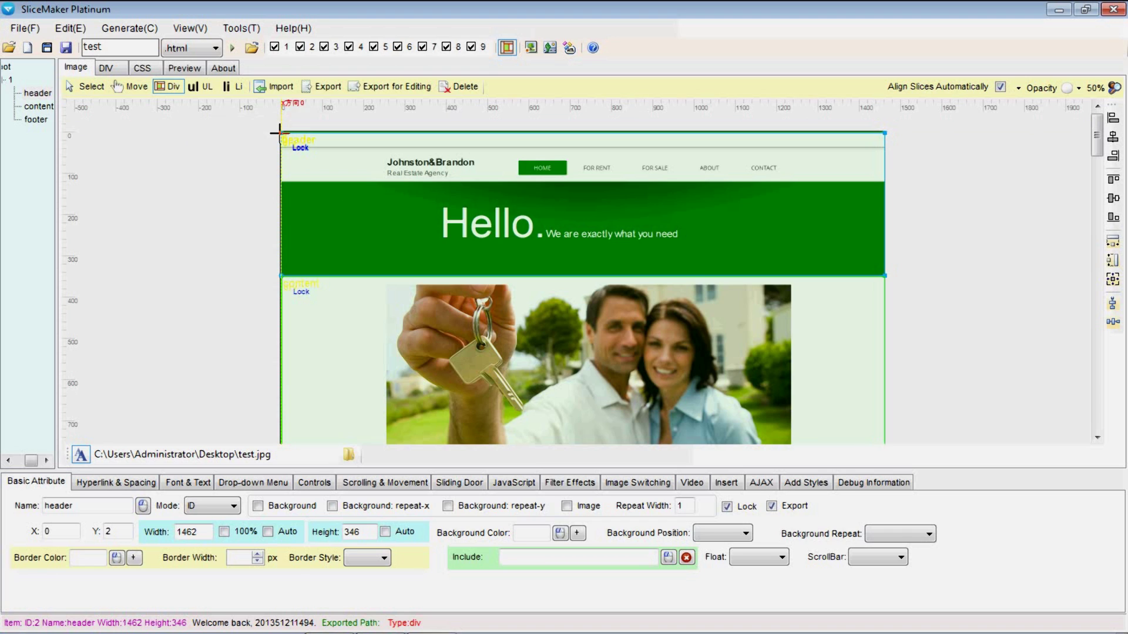
left_click_drag(280, 132, 885, 183)
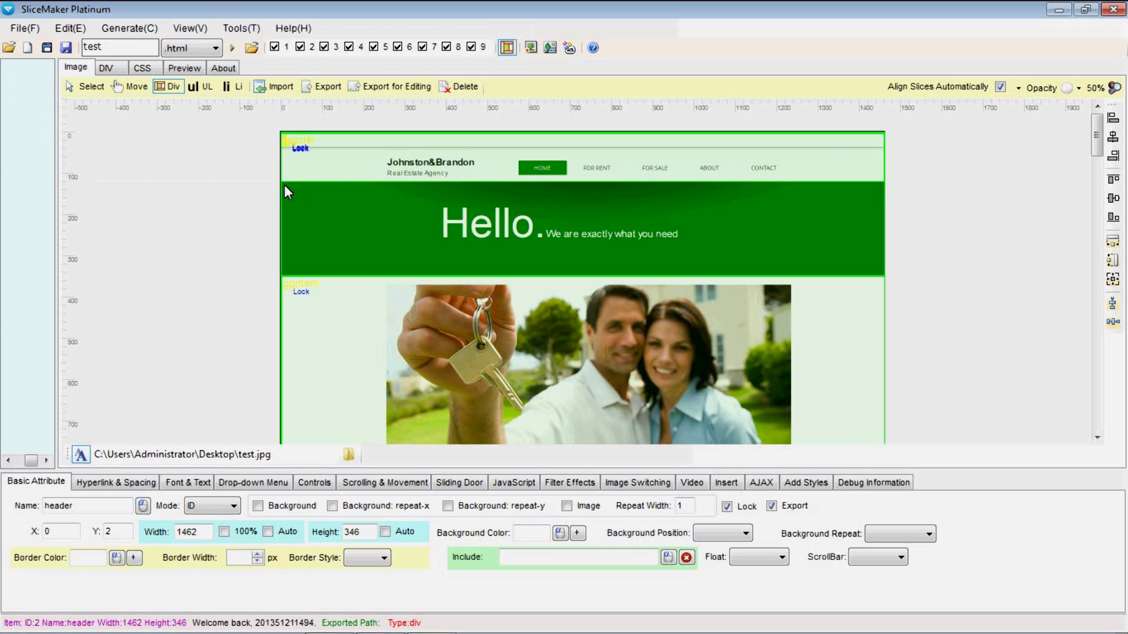
left_click_drag(281, 182, 883, 274)
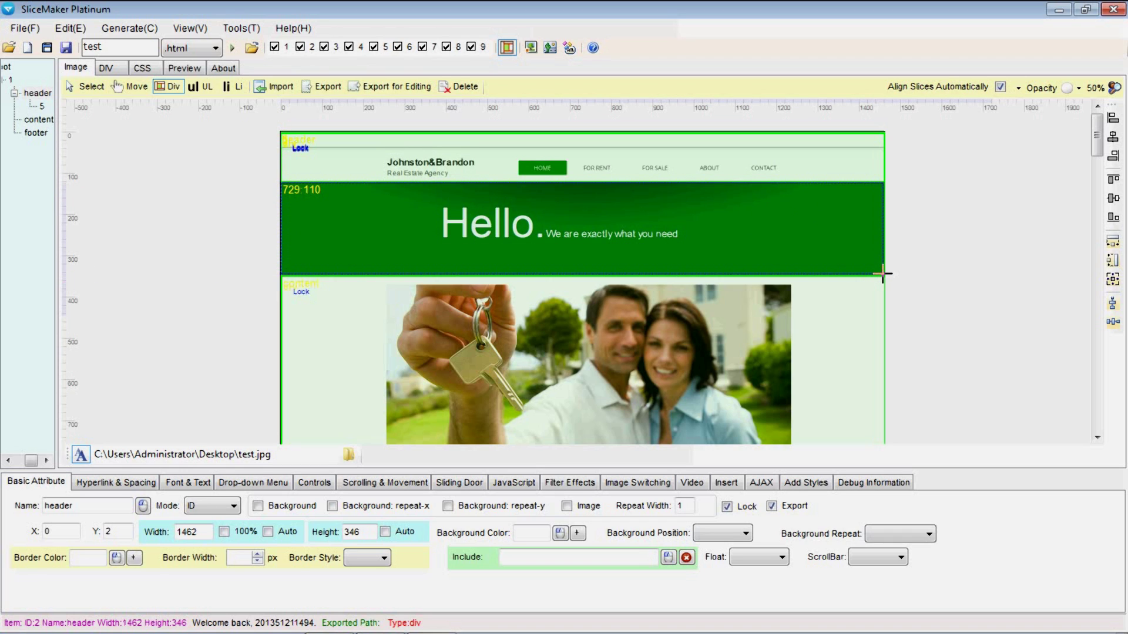
left_click_drag(886, 282, 886, 280)
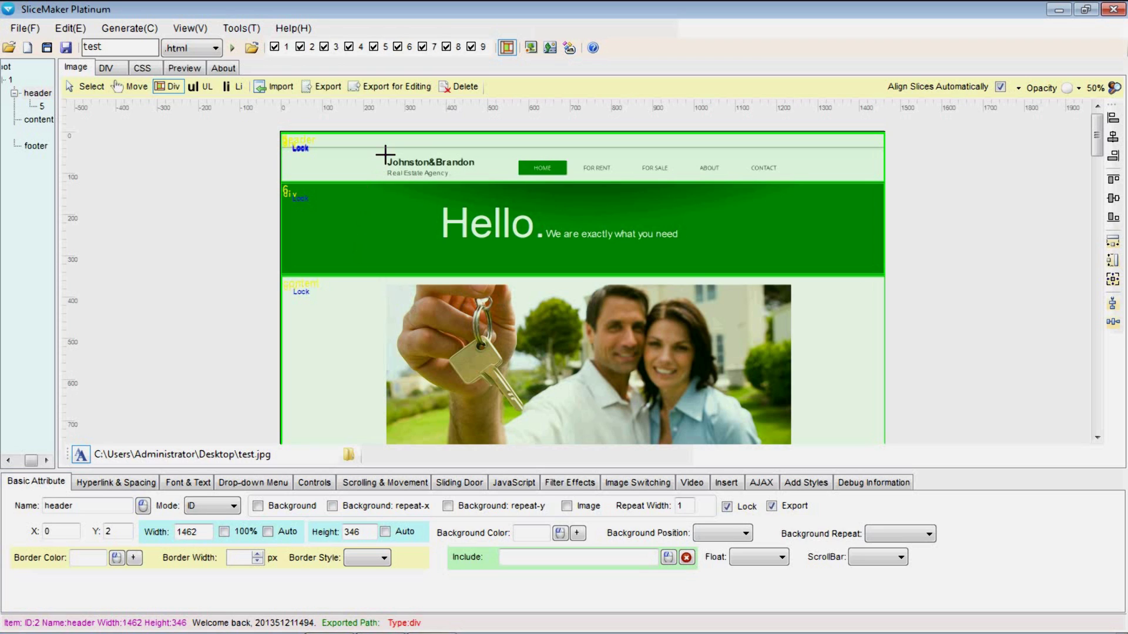
left_click_drag(383, 153, 790, 171)
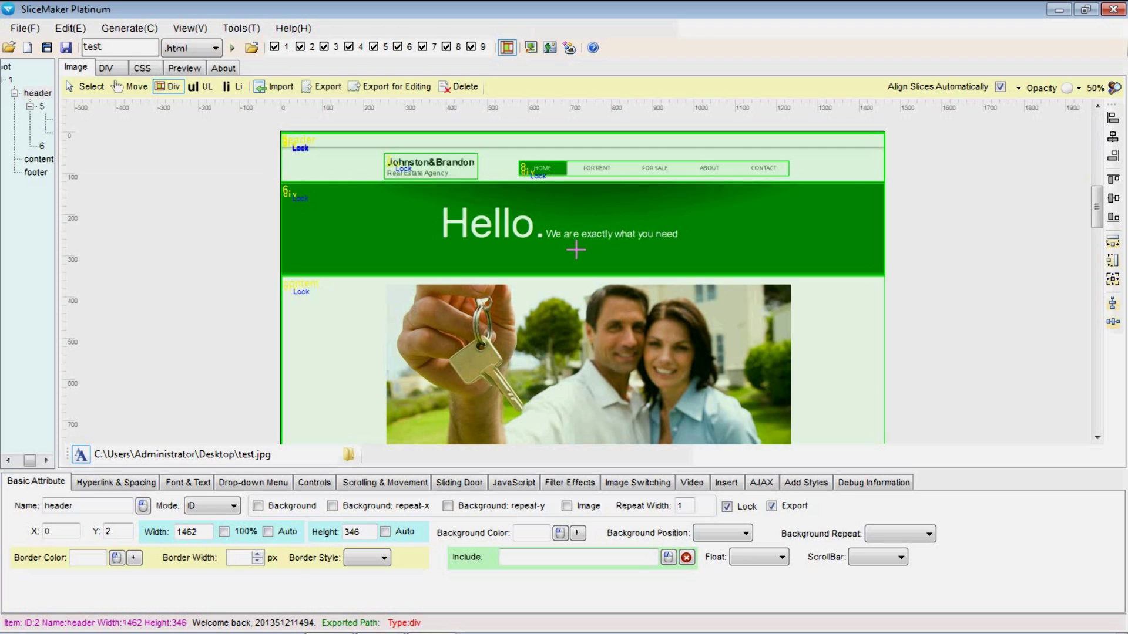
Step: Draw two div slices inside the content section, one around the large photo and one around the whole properties area
scroll(424, 217, "down", 3)
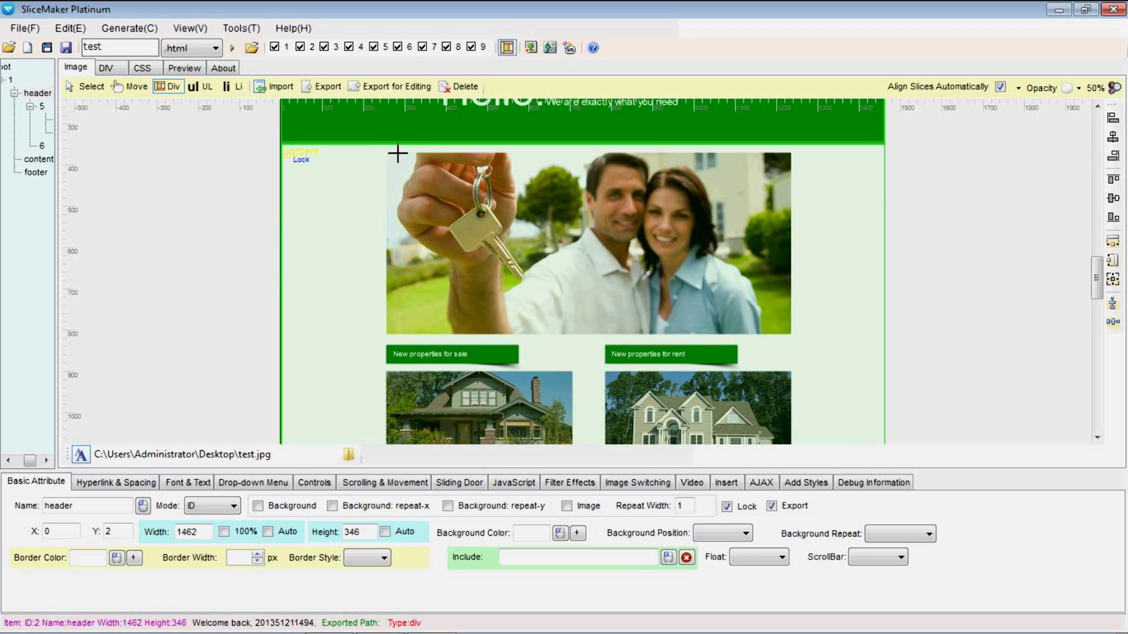
left_click_drag(398, 154, 790, 332)
scroll(646, 350, "down", 2)
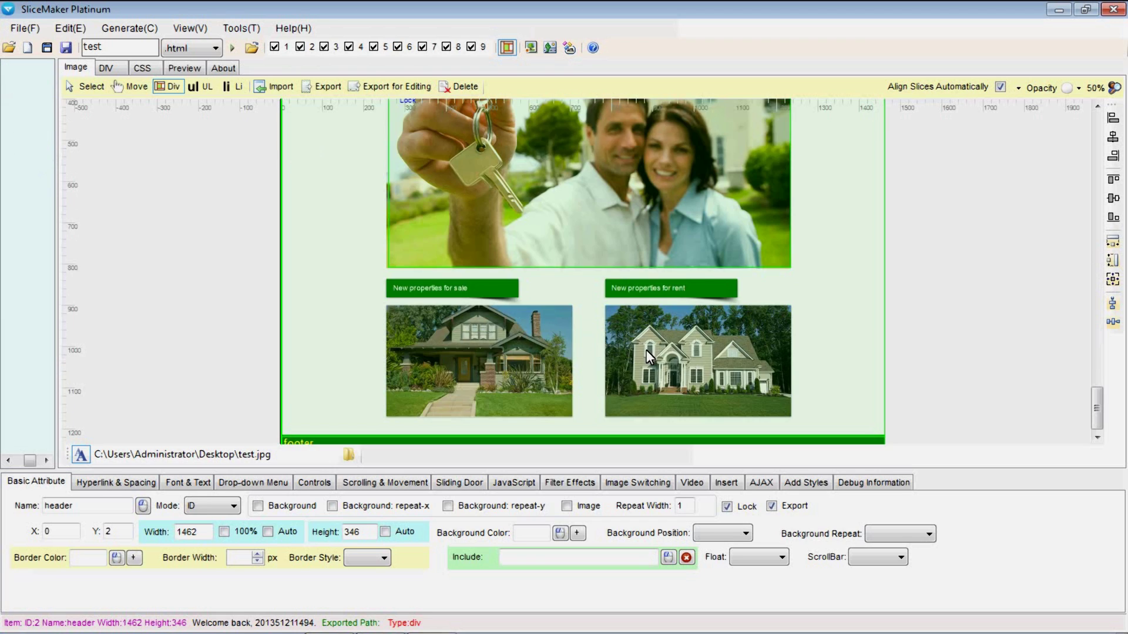
scroll(646, 350, "down", 2)
left_click_drag(387, 211, 792, 353)
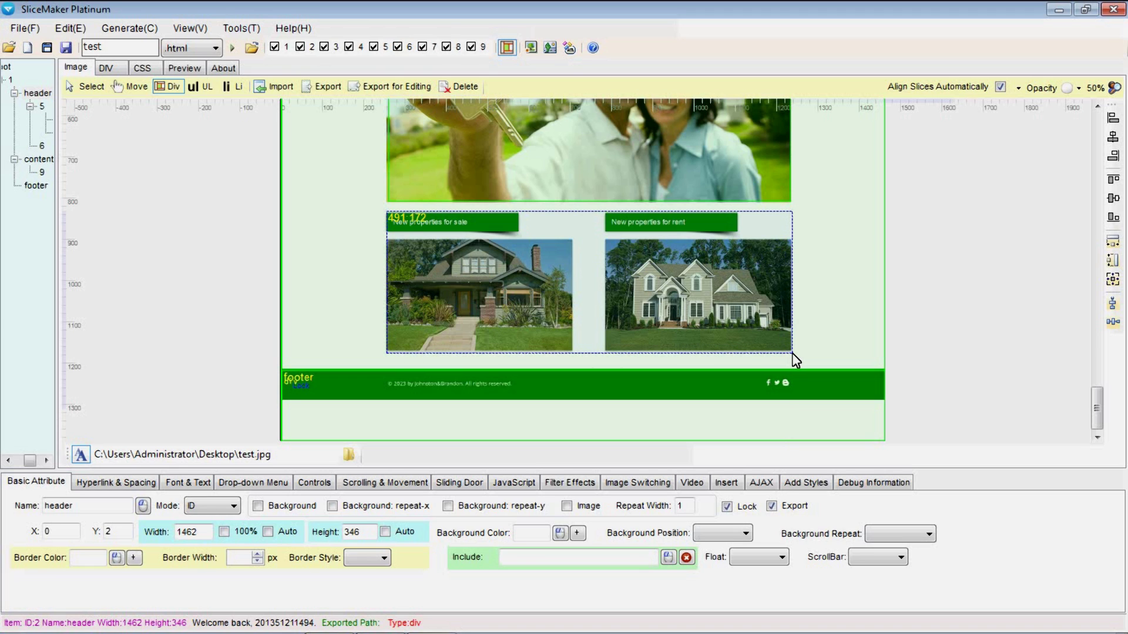
left_click_drag(791, 354, 797, 354)
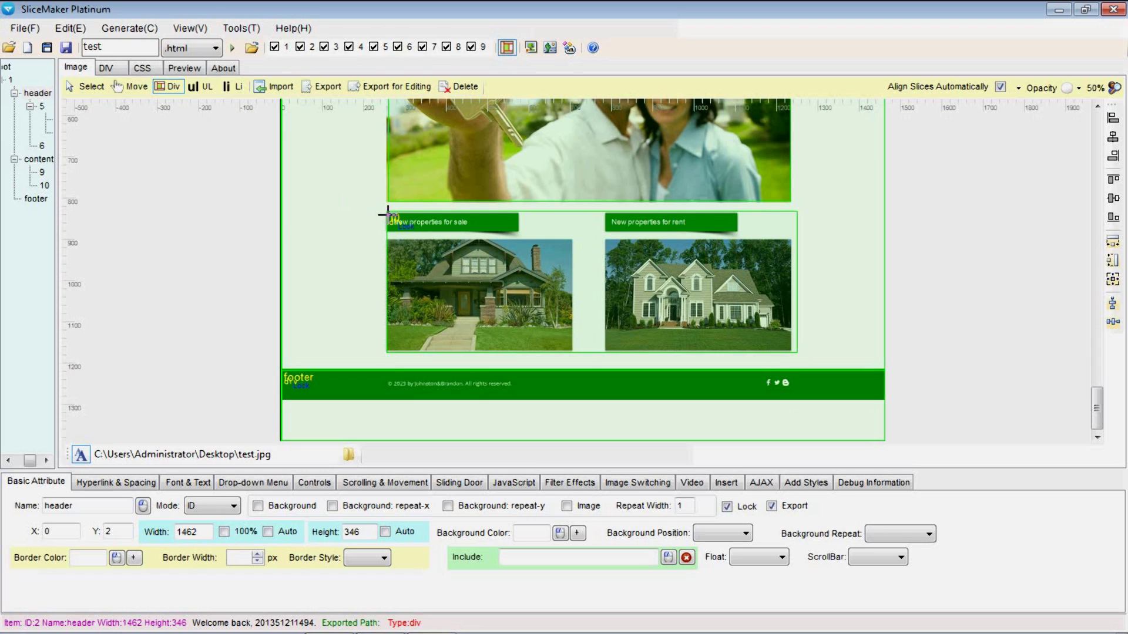
Step: Draw a div slice around the New properties for sale column, with inner slices for its title (about 318 × 50 px) and house picture
left_click_drag(387, 214, 577, 353)
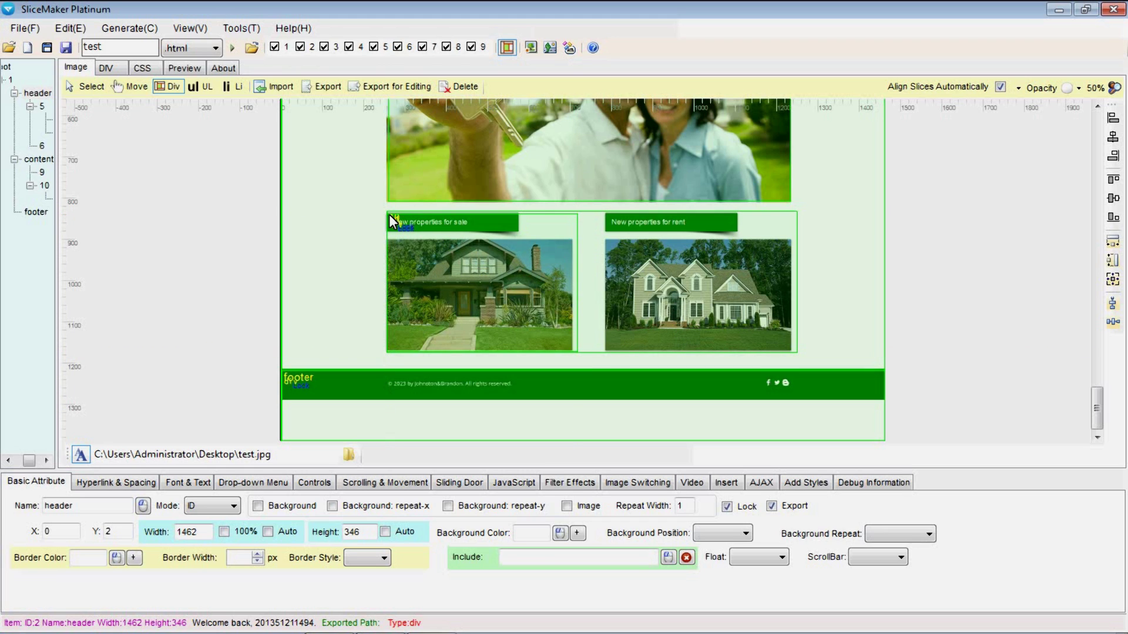
left_click_drag(389, 214, 519, 235)
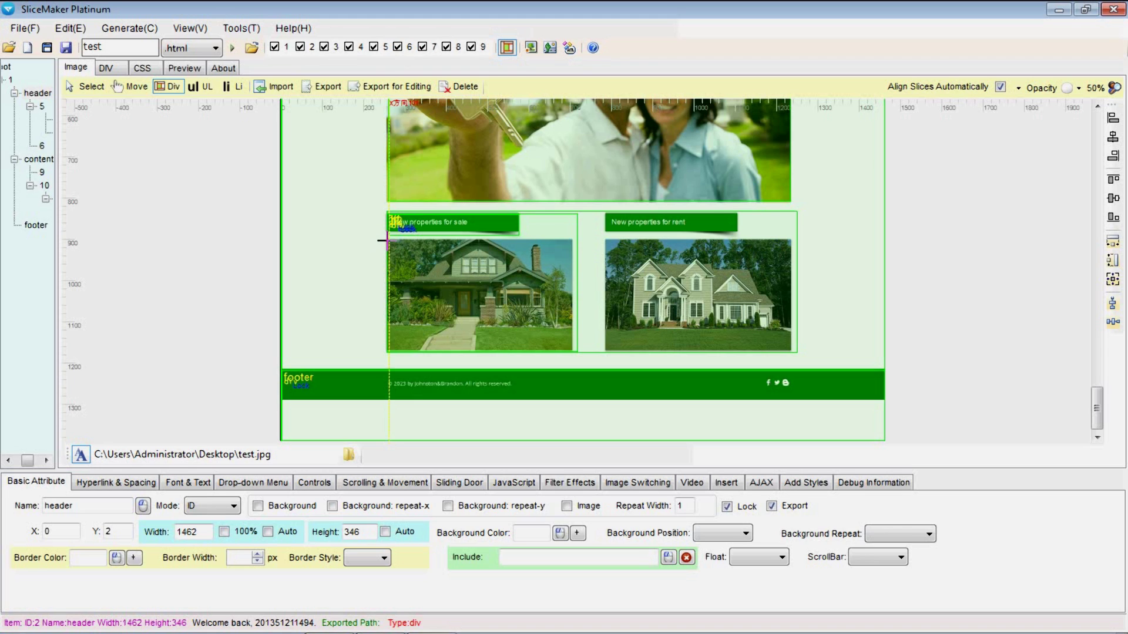
left_click_drag(410, 253, 573, 353)
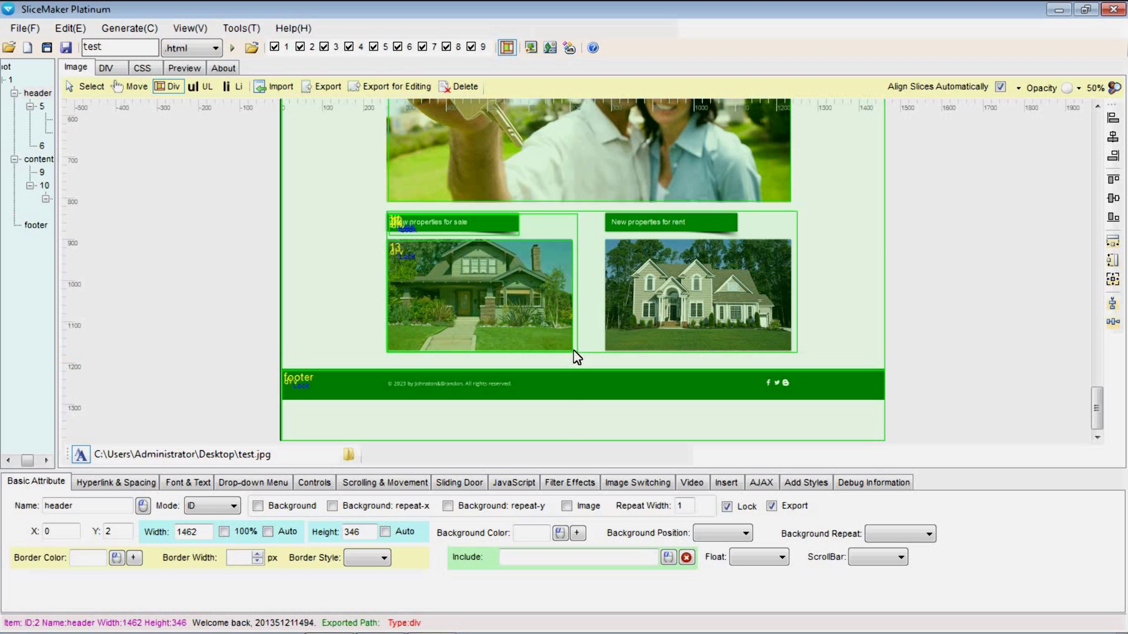
Step: Copy the New properties for sale column's slices and paste them onto the New properties for rent column, using the same names as selected
left_click(517, 228)
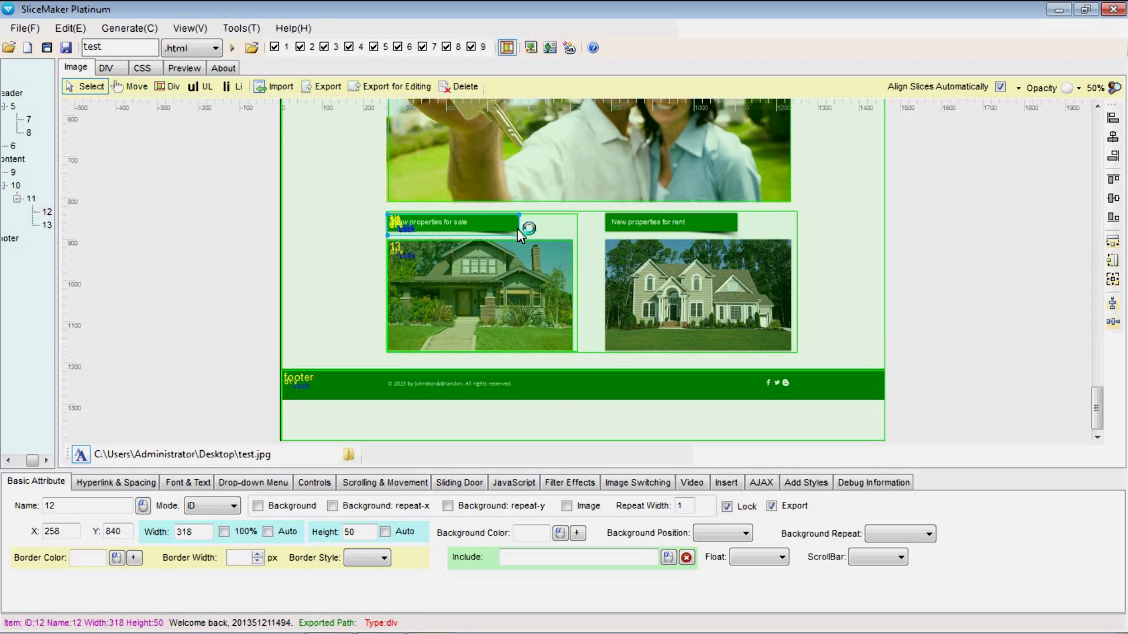
right_click(555, 231)
left_click(603, 382)
right_click(604, 258)
left_click(659, 428)
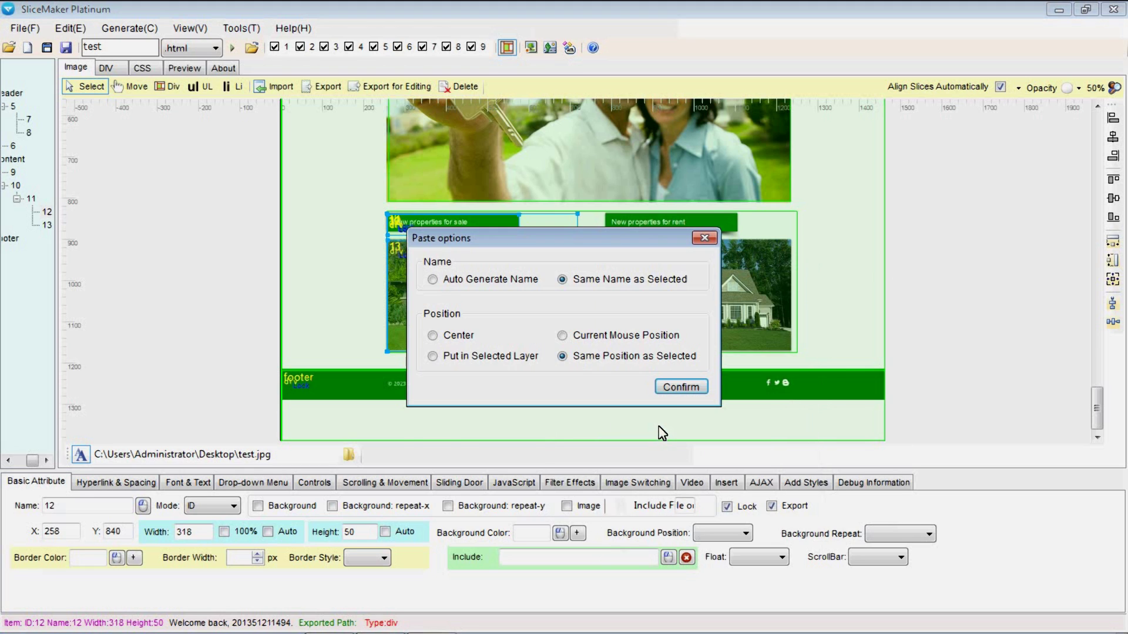
left_click(681, 391)
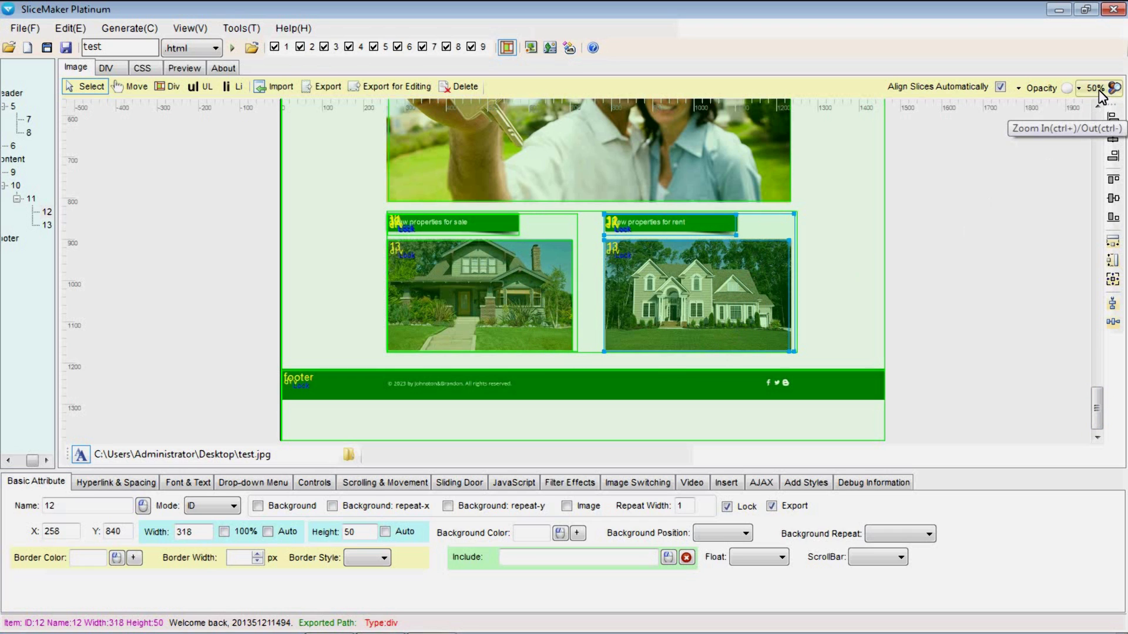
Step: Set the zoom to 100% and draw div slices in the footer around the copyright text and each of the three social icons
left_click(801, 397)
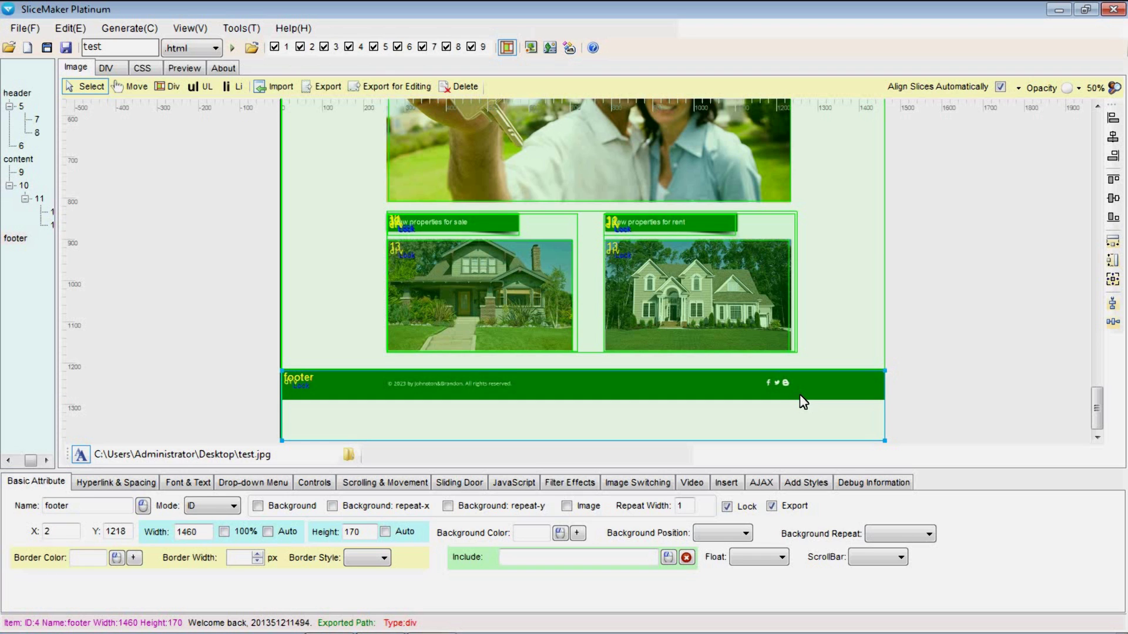
scroll(803, 402, "down", 1)
left_click(1096, 88)
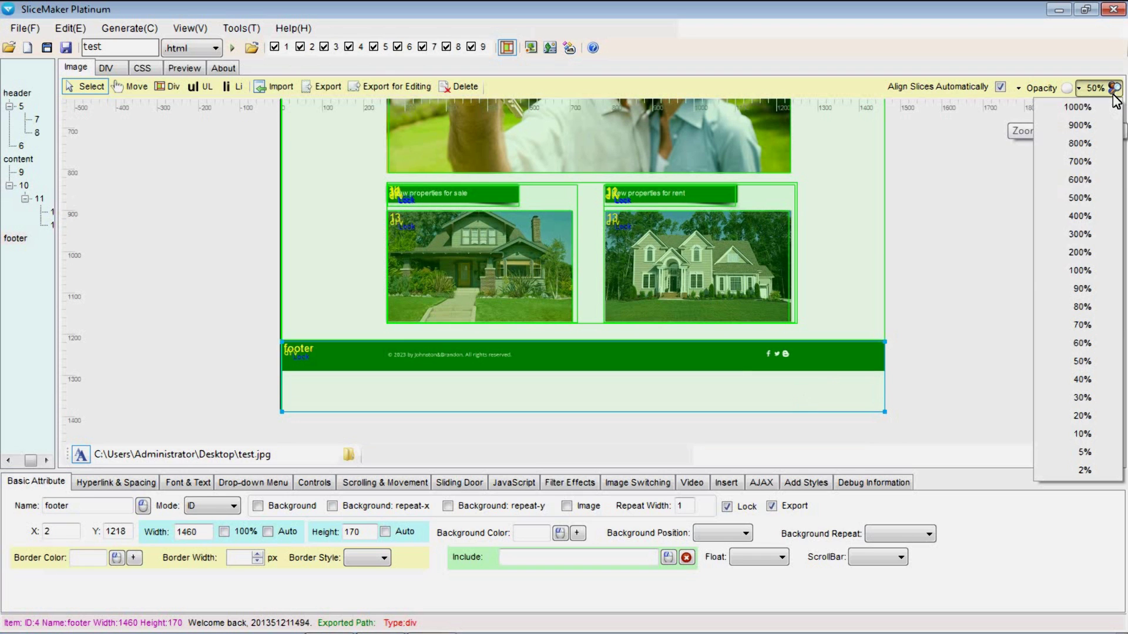
left_click(1083, 273)
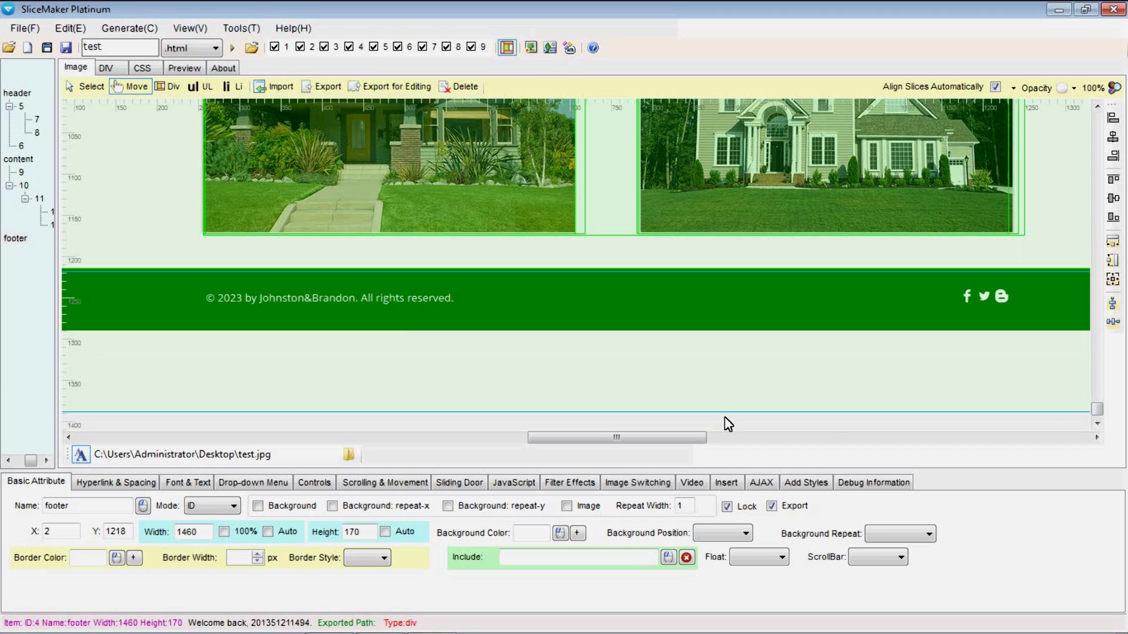
left_click(169, 86)
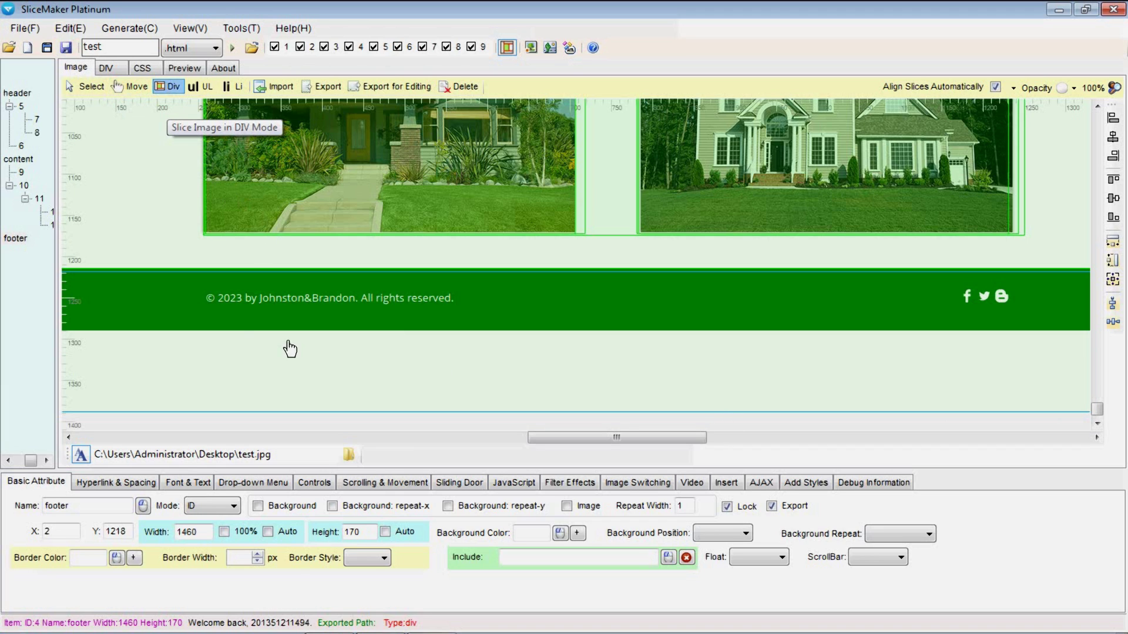
left_click_drag(201, 287, 458, 309)
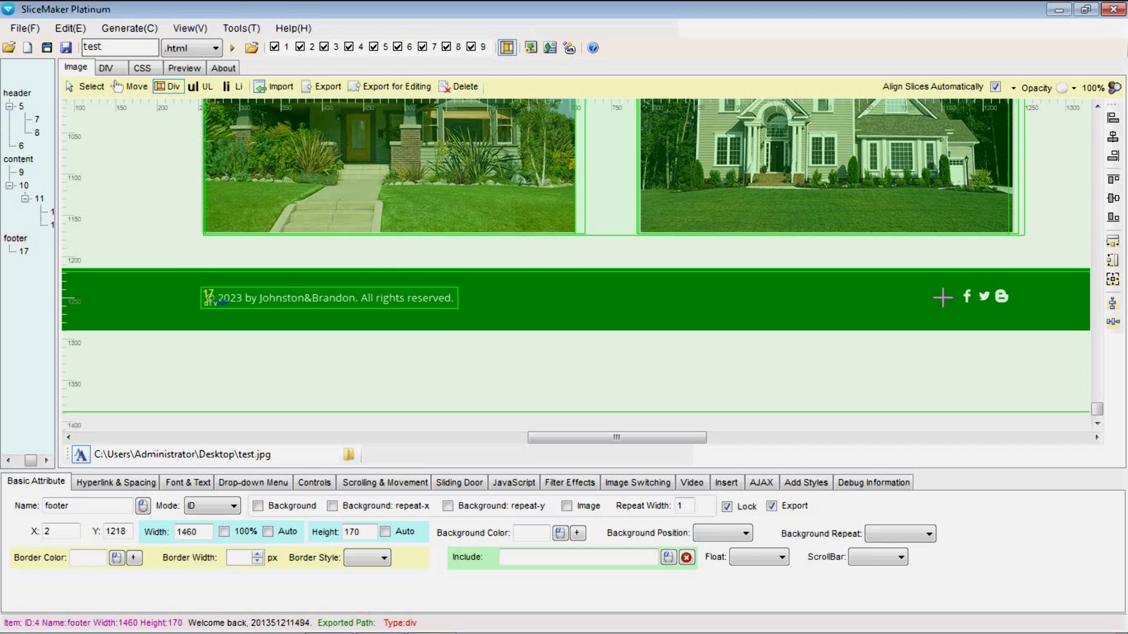
left_click_drag(957, 289, 1006, 305)
Step: Set the header's top bar slice to a background with repeat-x
scroll(911, 322, "up", 5)
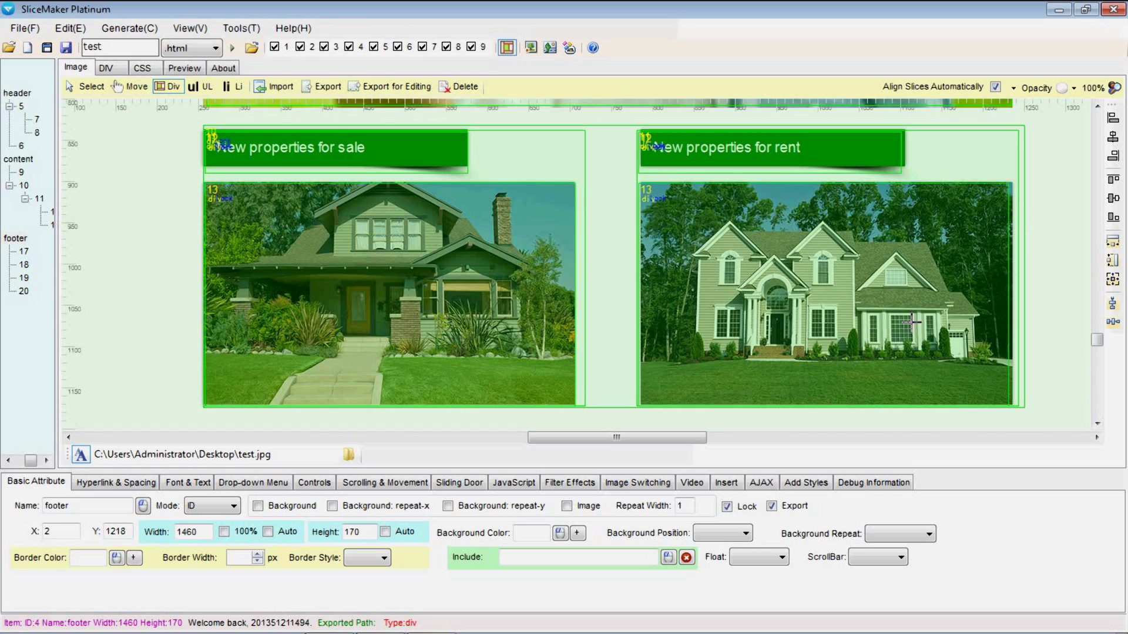
scroll(911, 322, "up", 8)
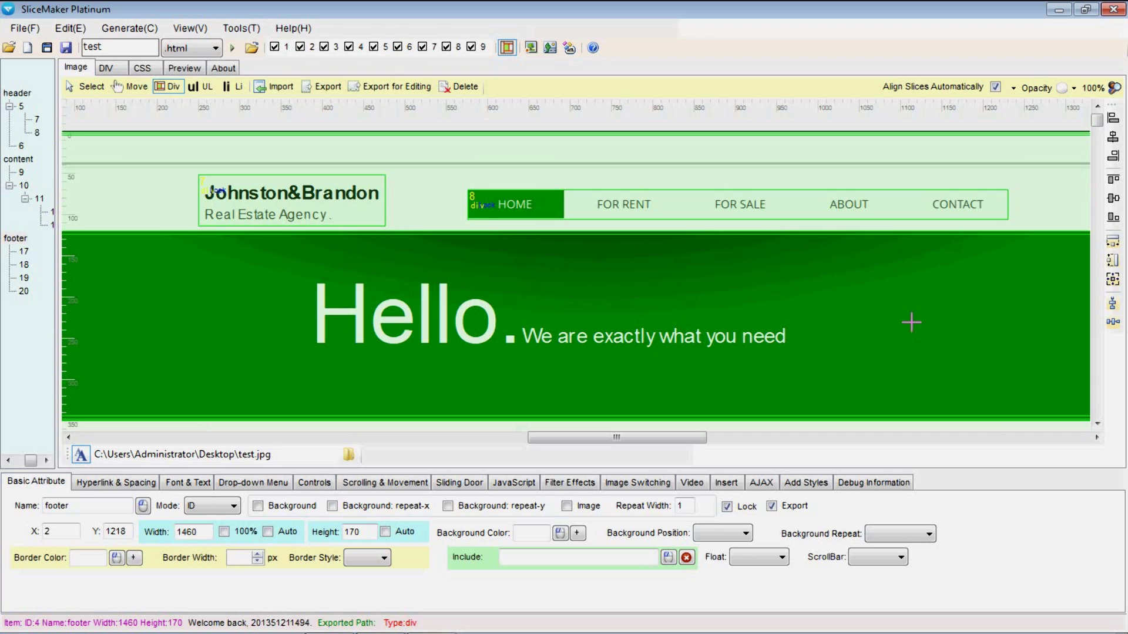
left_click(85, 86)
left_click(164, 147)
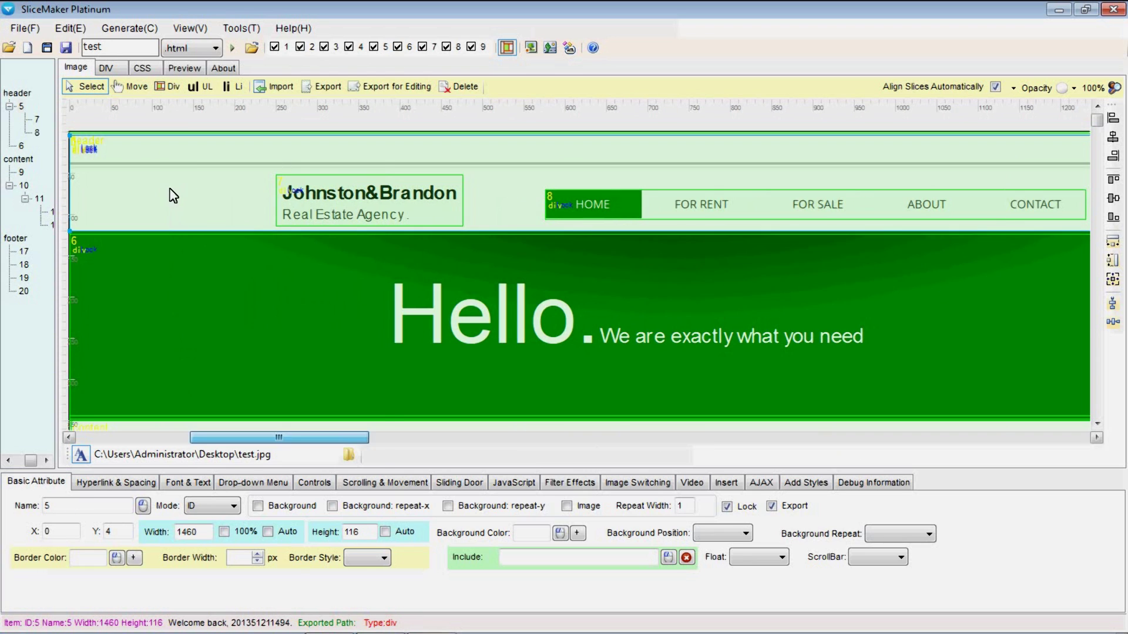
right_click(173, 164)
left_click(262, 237)
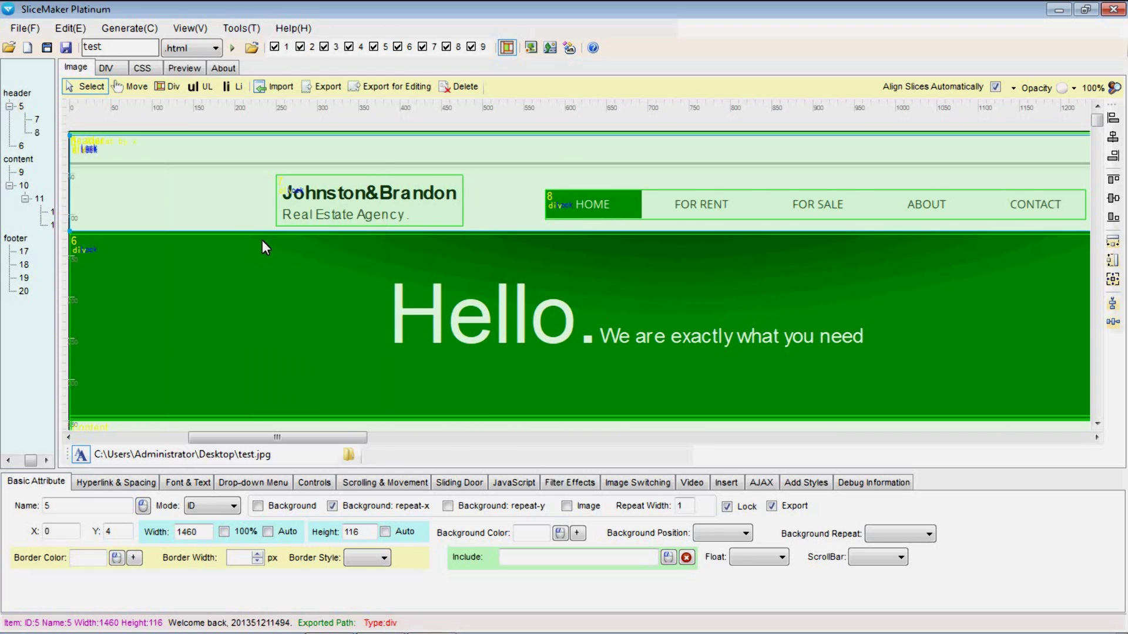
Step: Set the logo slice to be exported as an image and link it to index.htm
left_click(390, 200)
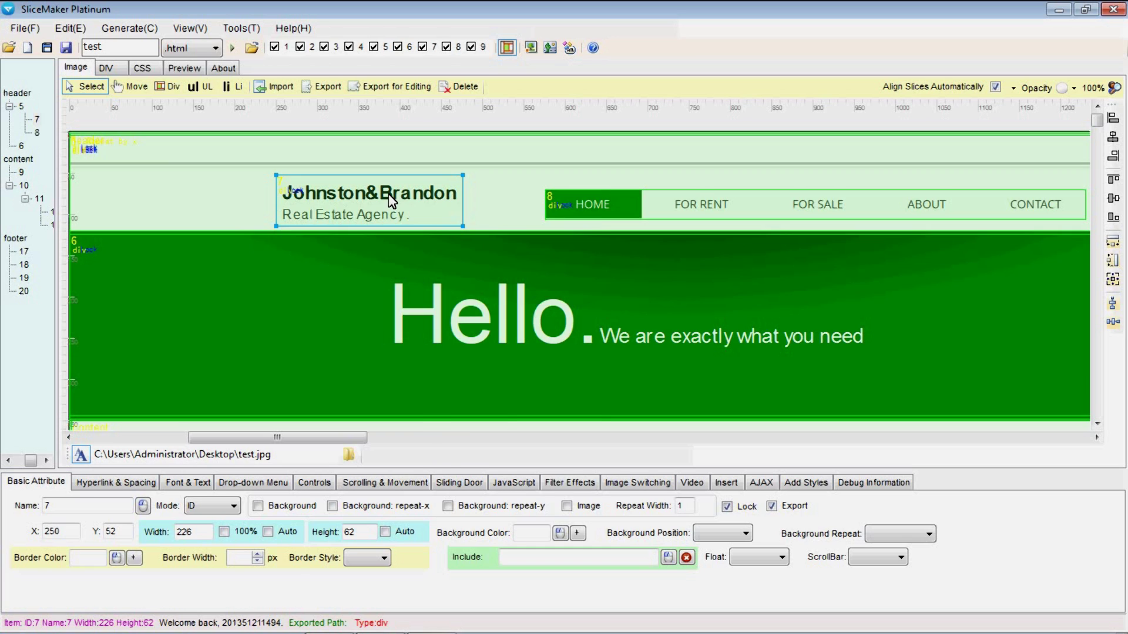
right_click(390, 199)
left_click(432, 306)
left_click(117, 482)
left_click(110, 524)
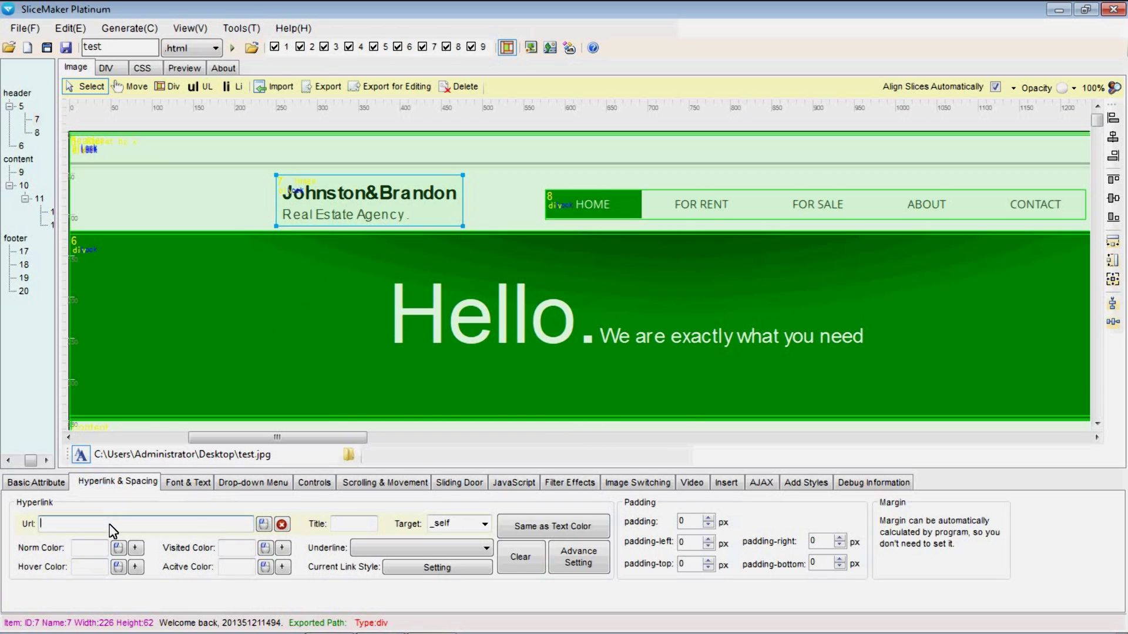
type("index.htm")
Step: Set the navigation bar slice's sliding door tab pages to No Content and add five title items
left_click(586, 205)
scroll(587, 205, "right", 1)
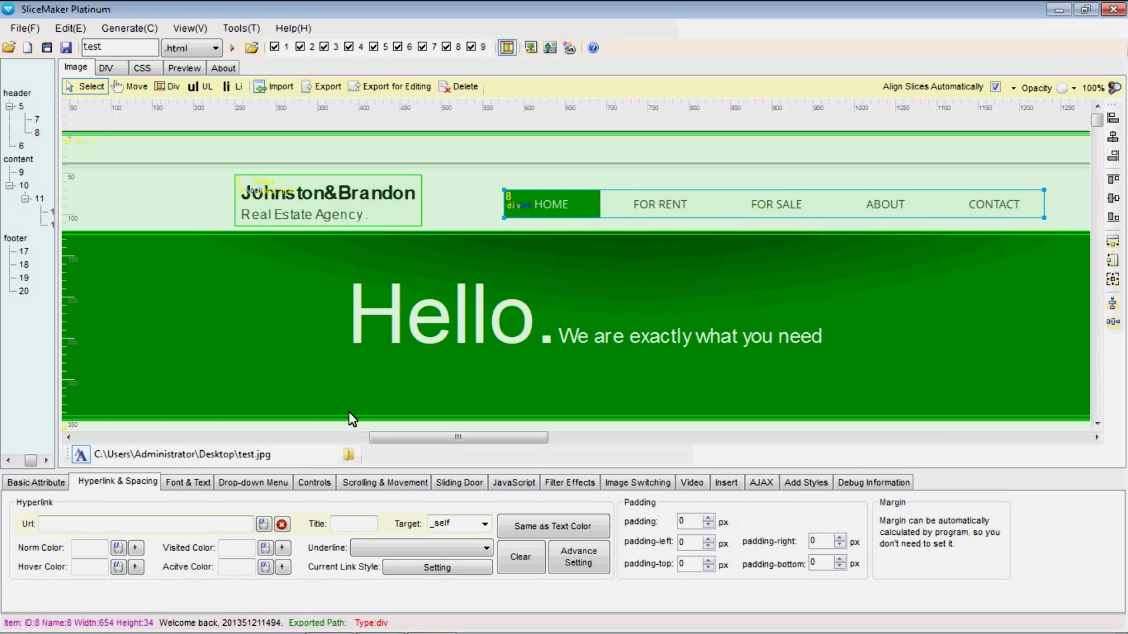
left_click(483, 483)
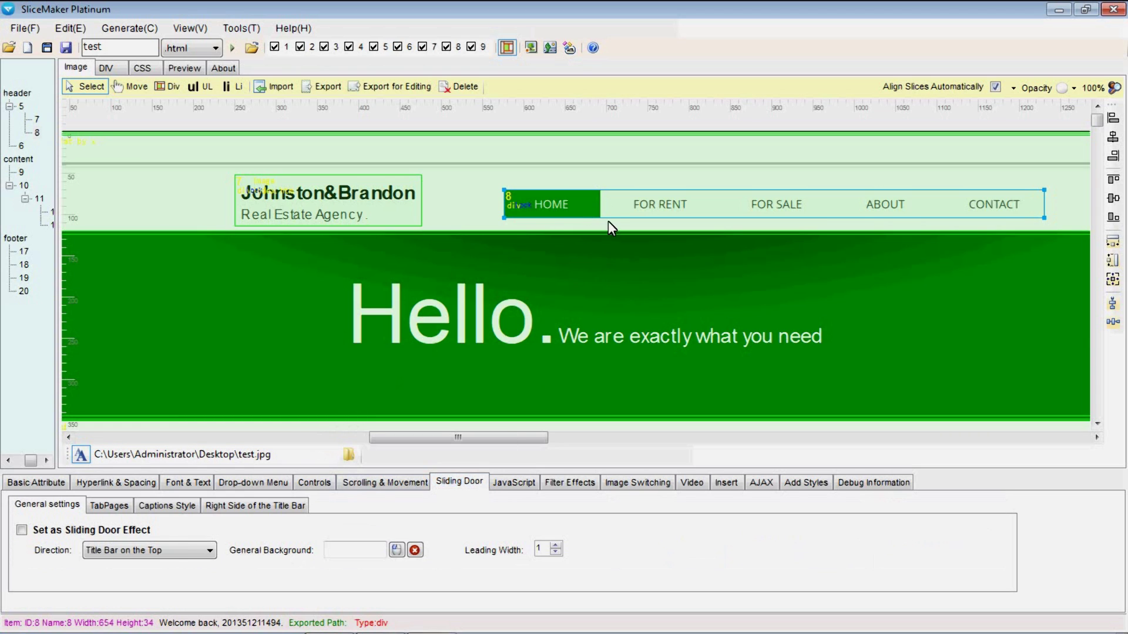
left_click(120, 508)
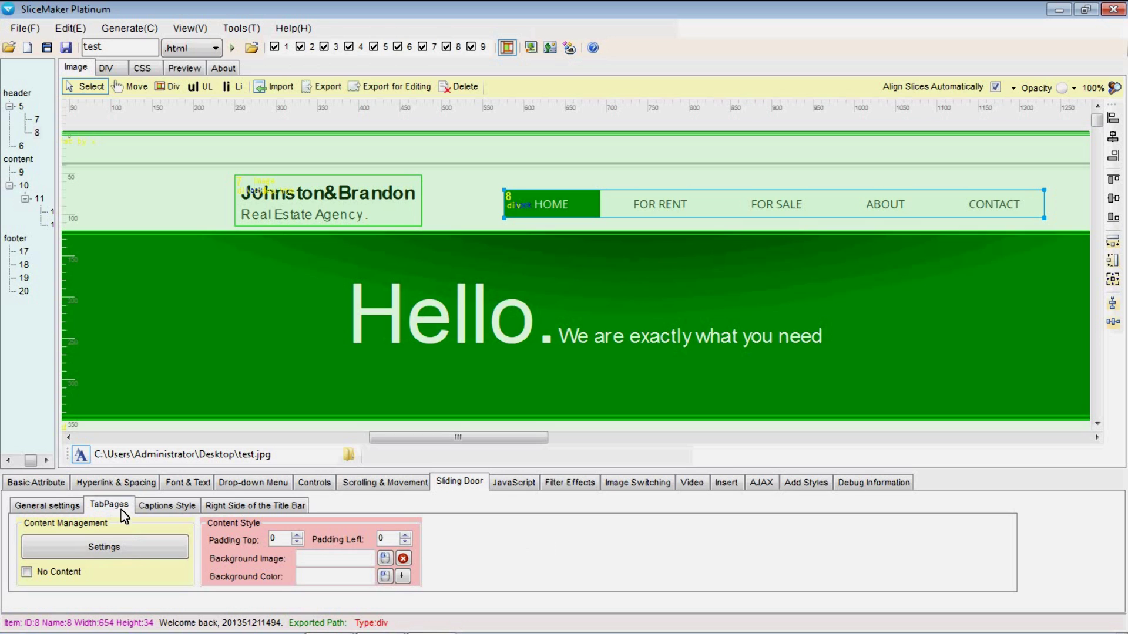
left_click(63, 572)
left_click(103, 546)
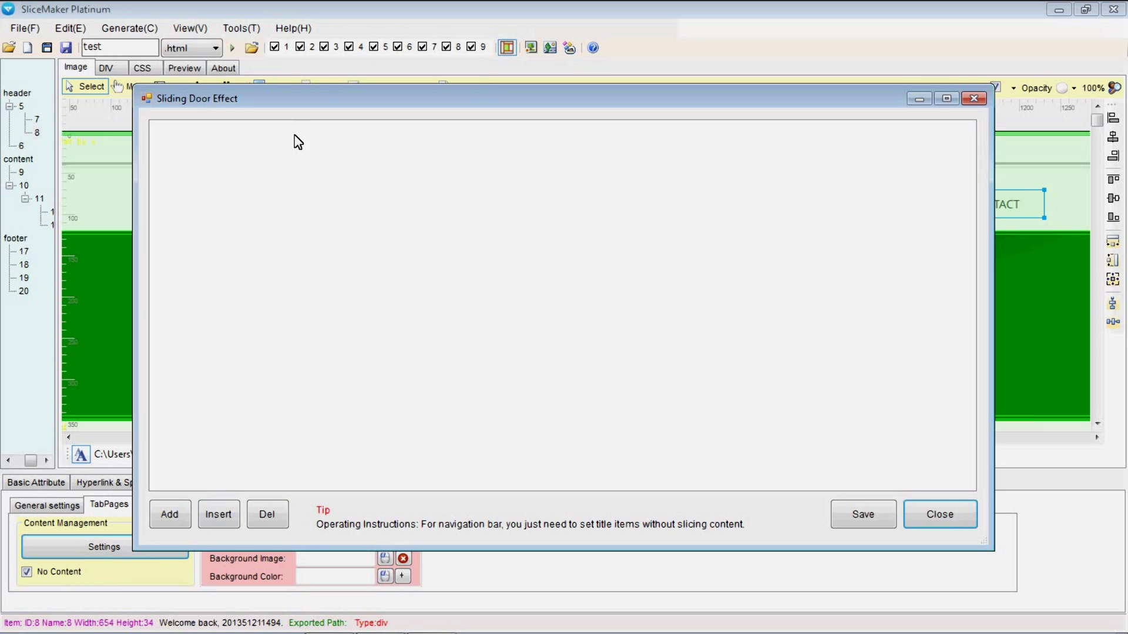
left_click_drag(294, 93, 402, 142)
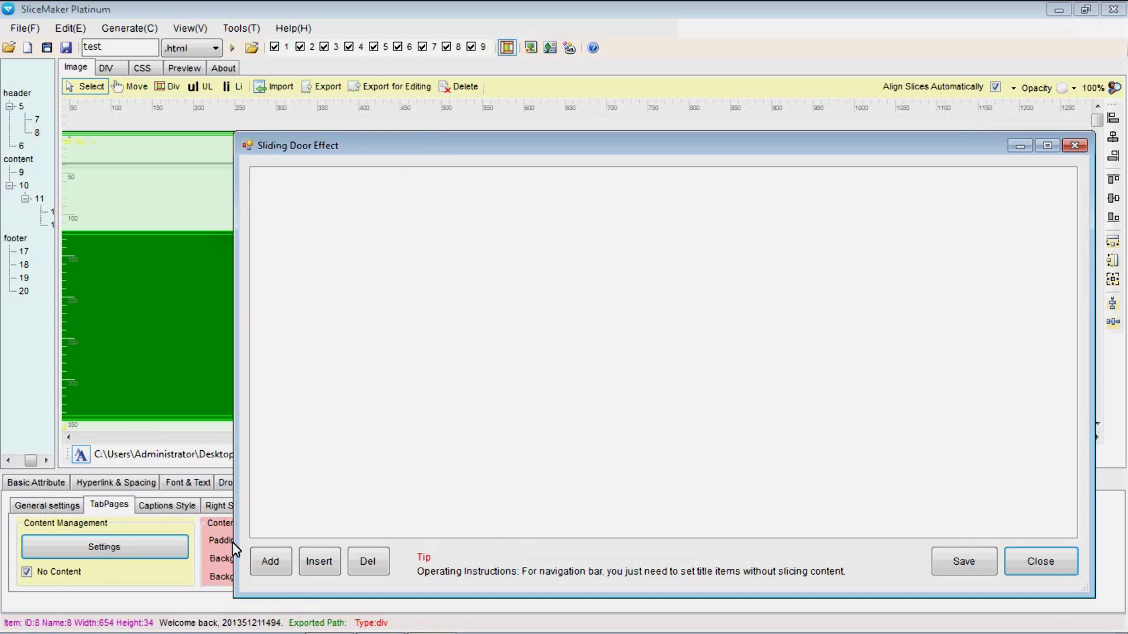
left_click(281, 573)
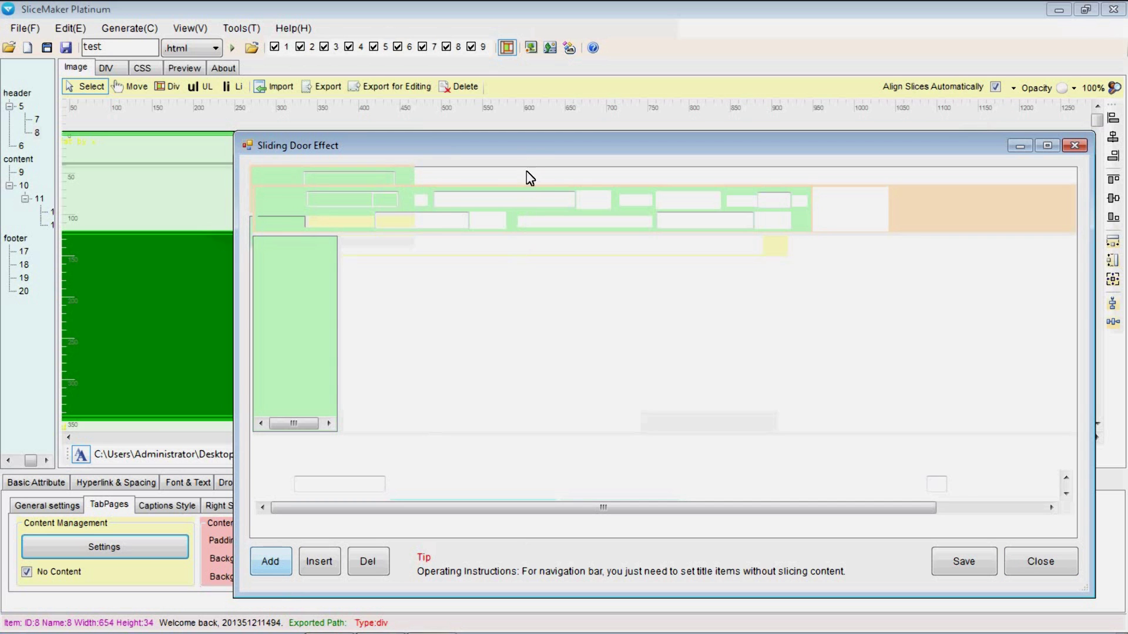
left_click_drag(639, 268, 641, 270)
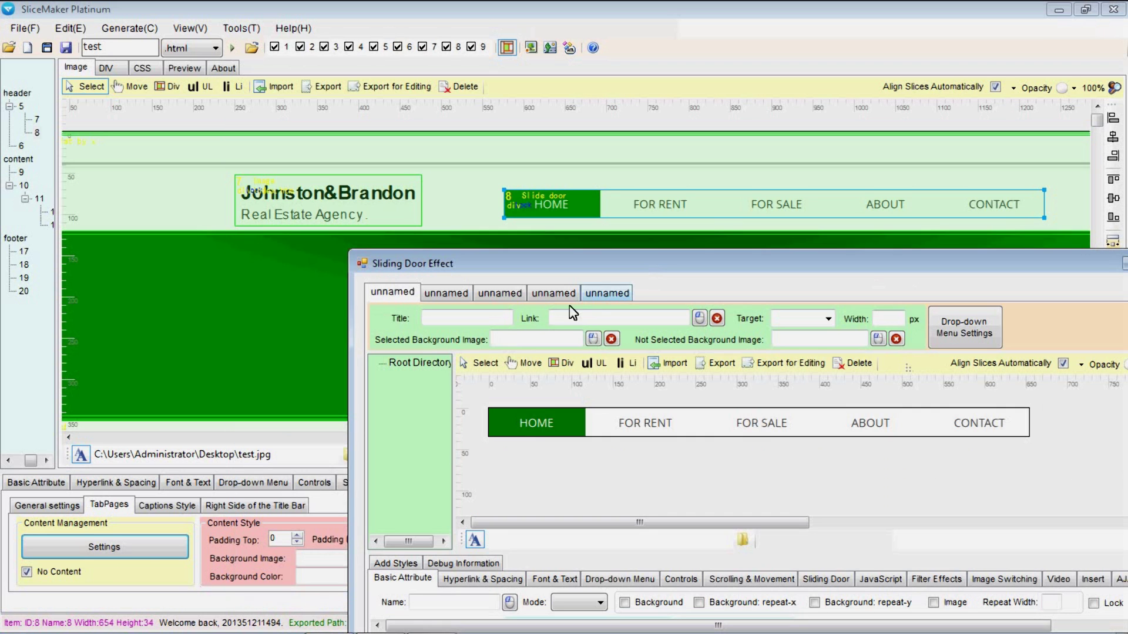
Step: Title the five sliding door items HOME, FOR RENT, FOR SALE, ABOUT and CONTACT
left_click(442, 322)
left_click(458, 293)
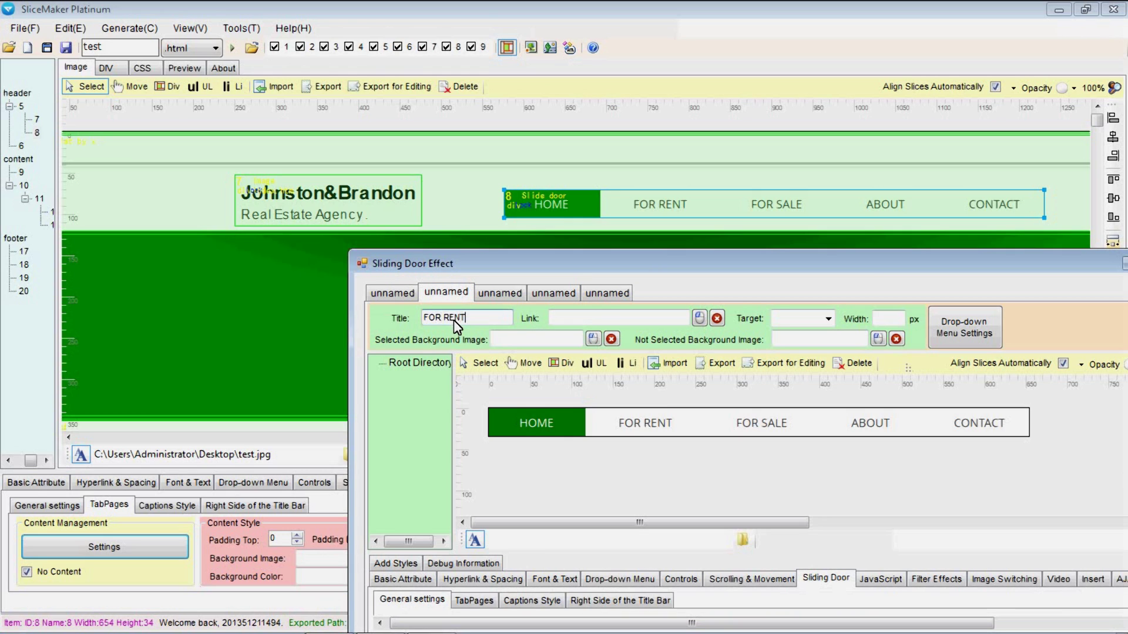
left_click(499, 292)
left_click(487, 318)
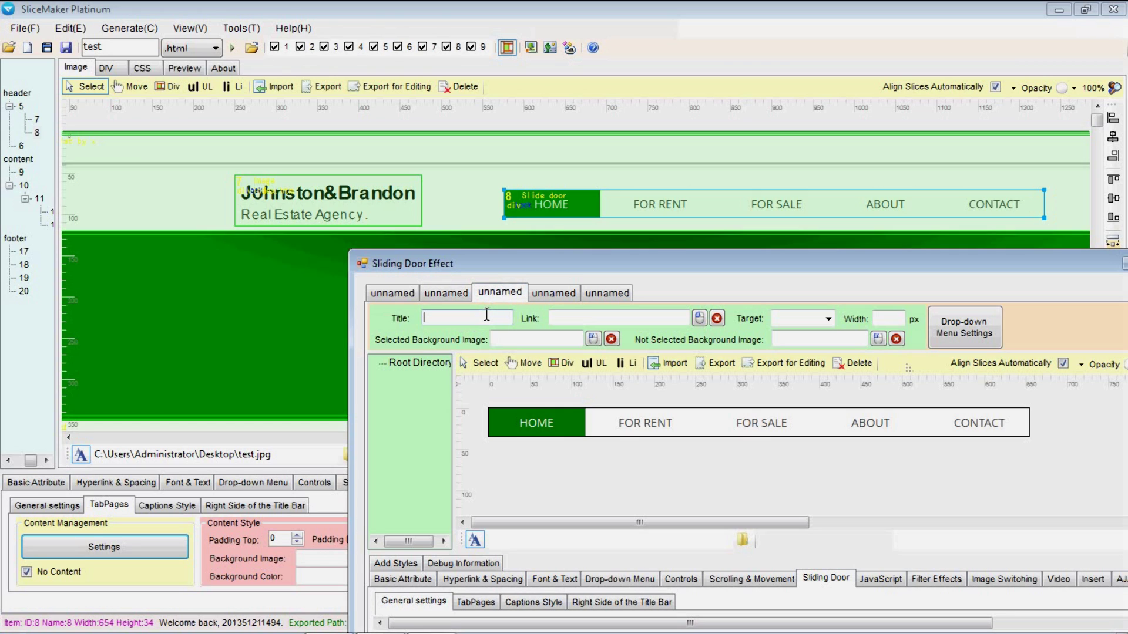
type("FOR SALE")
left_click(531, 298)
left_click(486, 317)
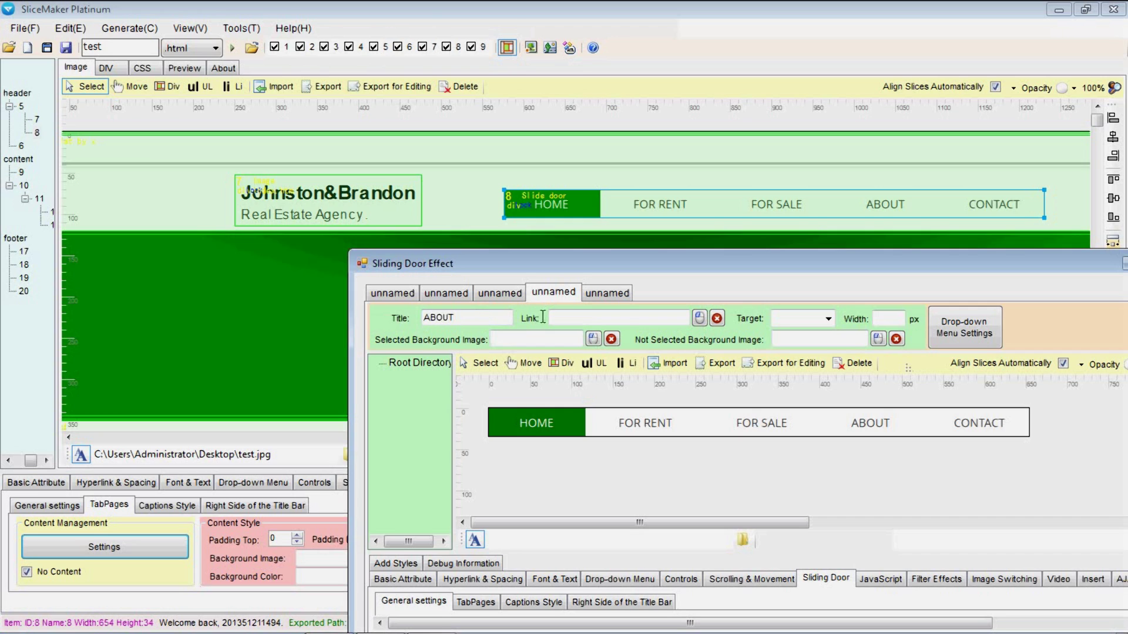
left_click(607, 292)
left_click(488, 319)
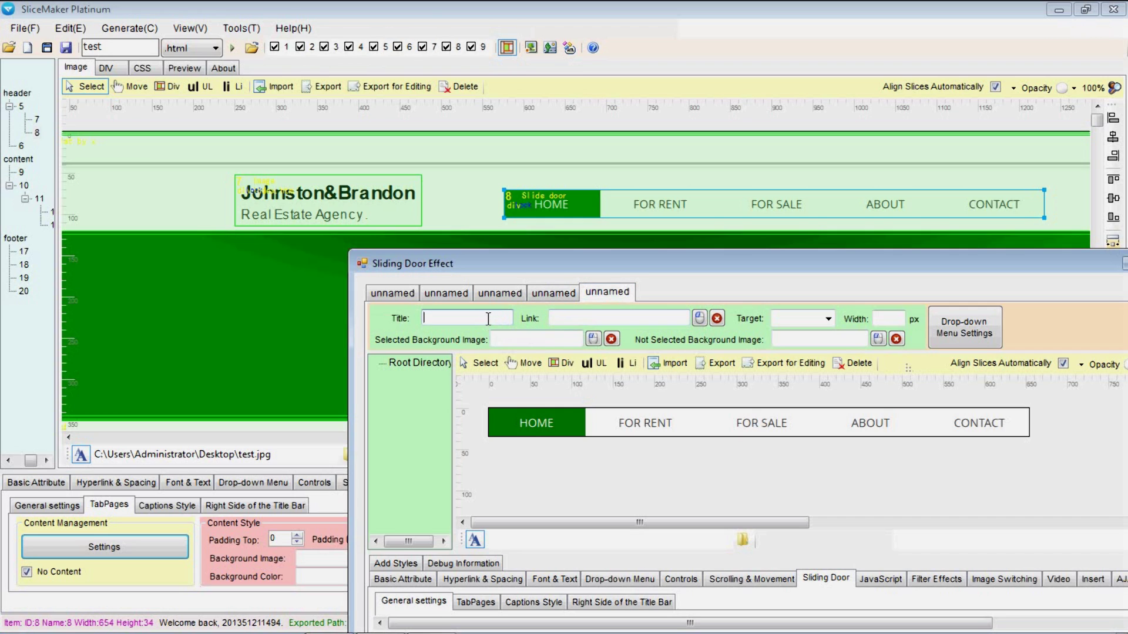
type("CONTACT")
Step: Link the HOME and FOR RENT items to index.htm
left_click(401, 294)
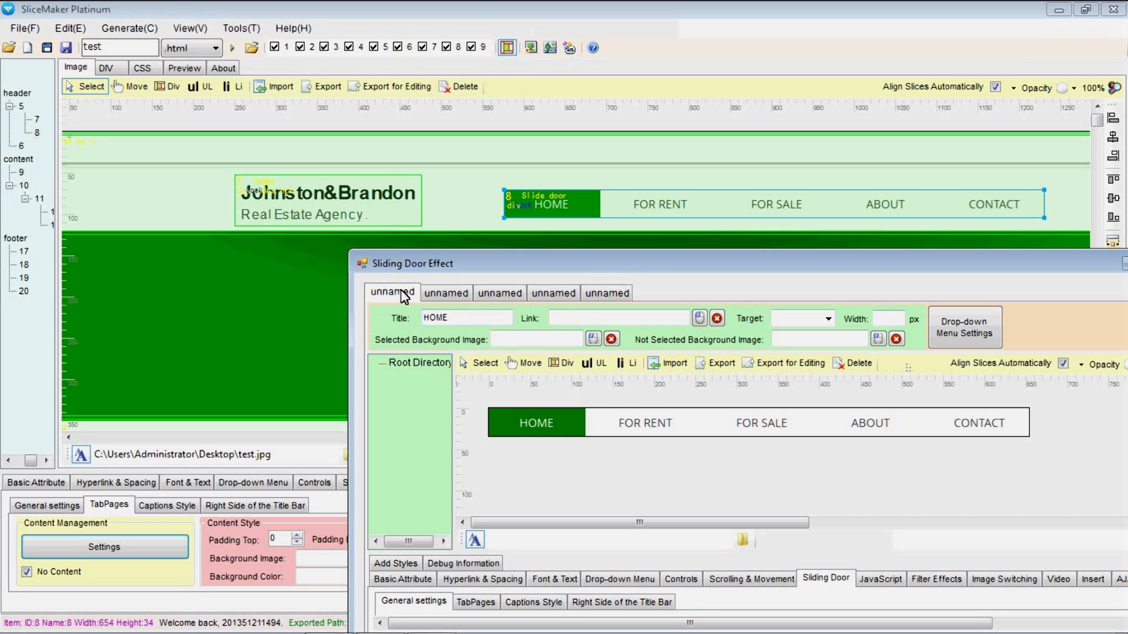
left_click(561, 318)
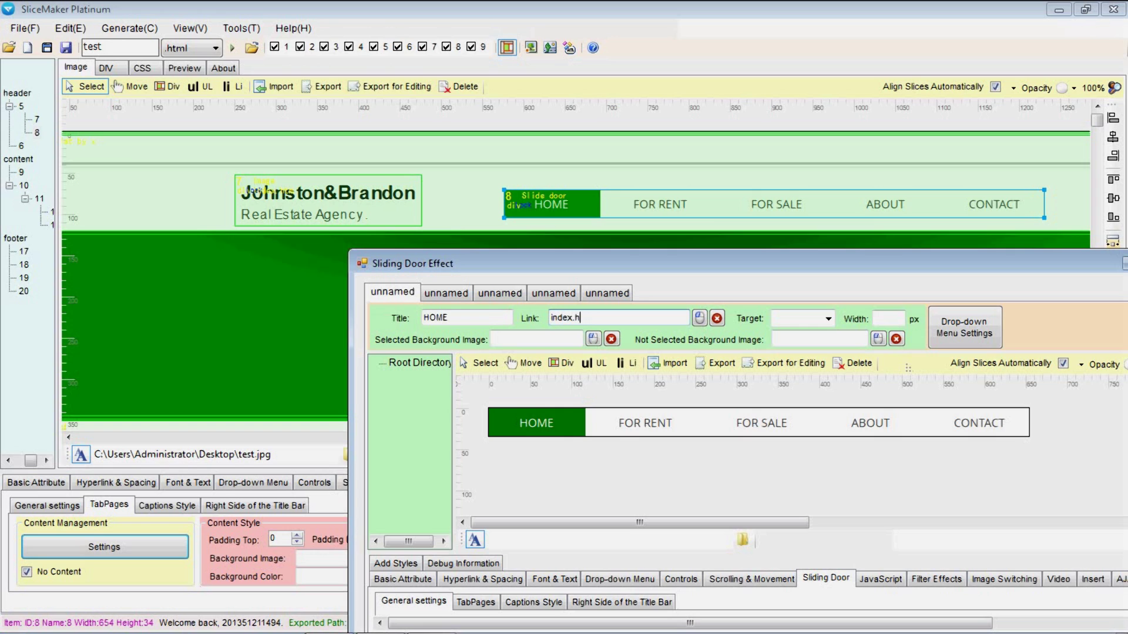
double_click(561, 320)
key("ctrl+c")
left_click(447, 292)
type("index.html")
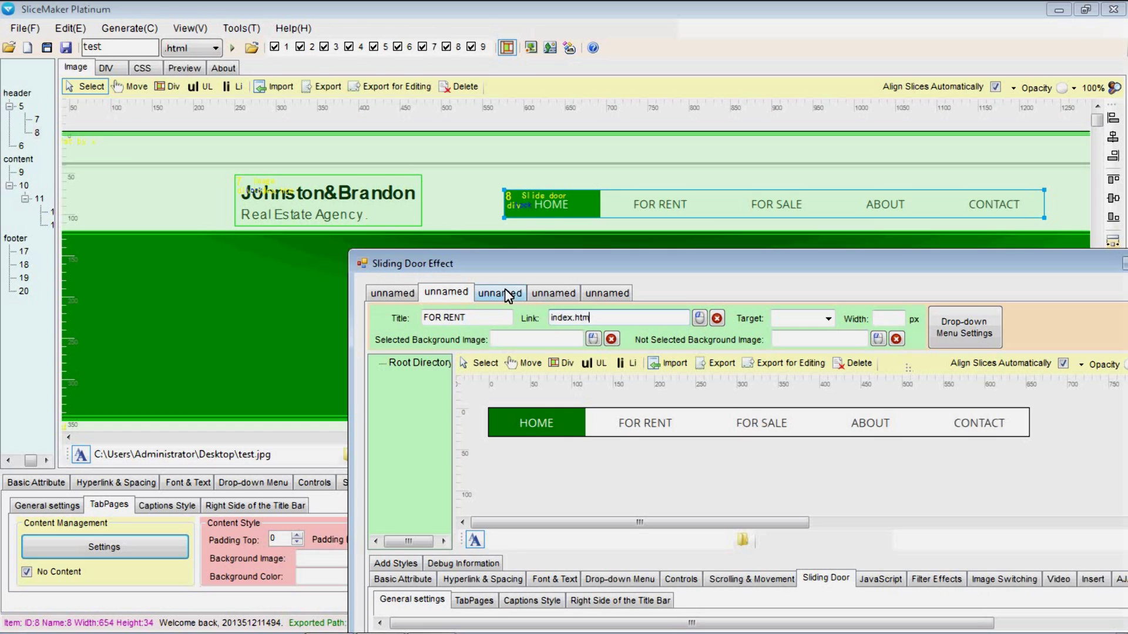
Step: Link the FOR SALE, ABOUT and CONTACT items to index.htm and save the sliding door items
left_click(504, 292)
left_click(565, 317)
type("index.html")
left_click(554, 292)
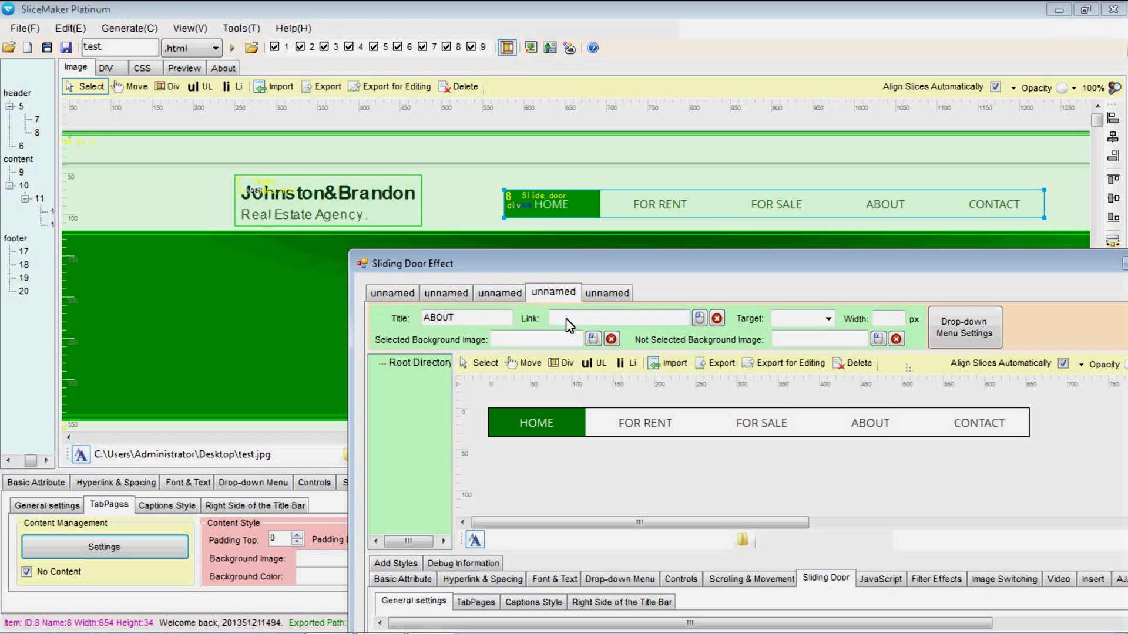
left_click(607, 293)
left_click(601, 318)
key("ctrl+v")
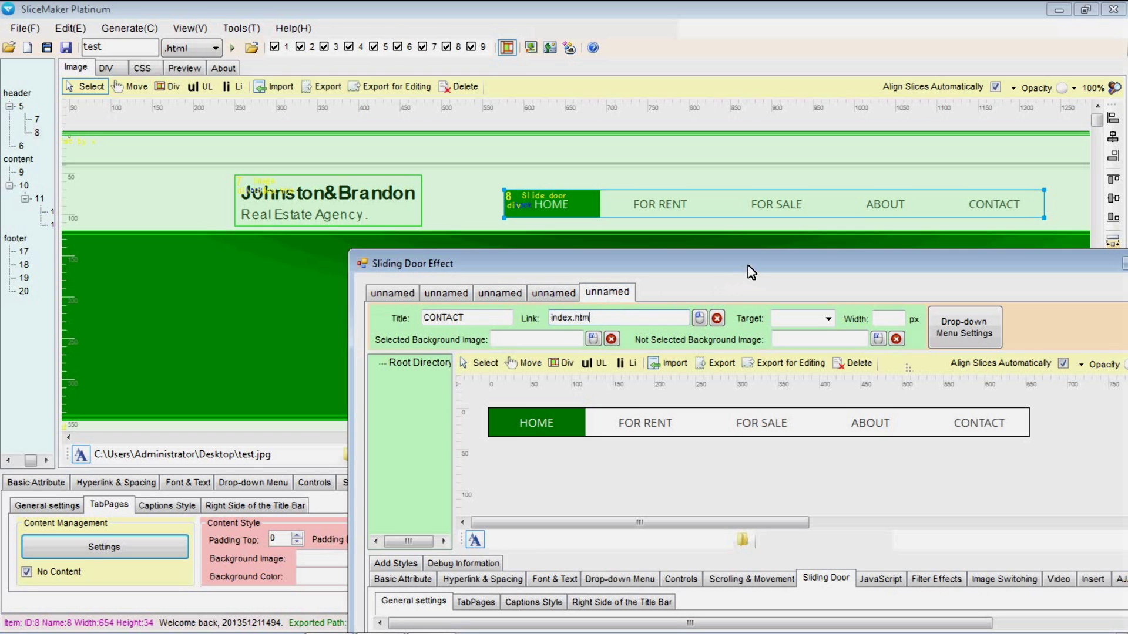
left_click_drag(751, 272, 585, 70)
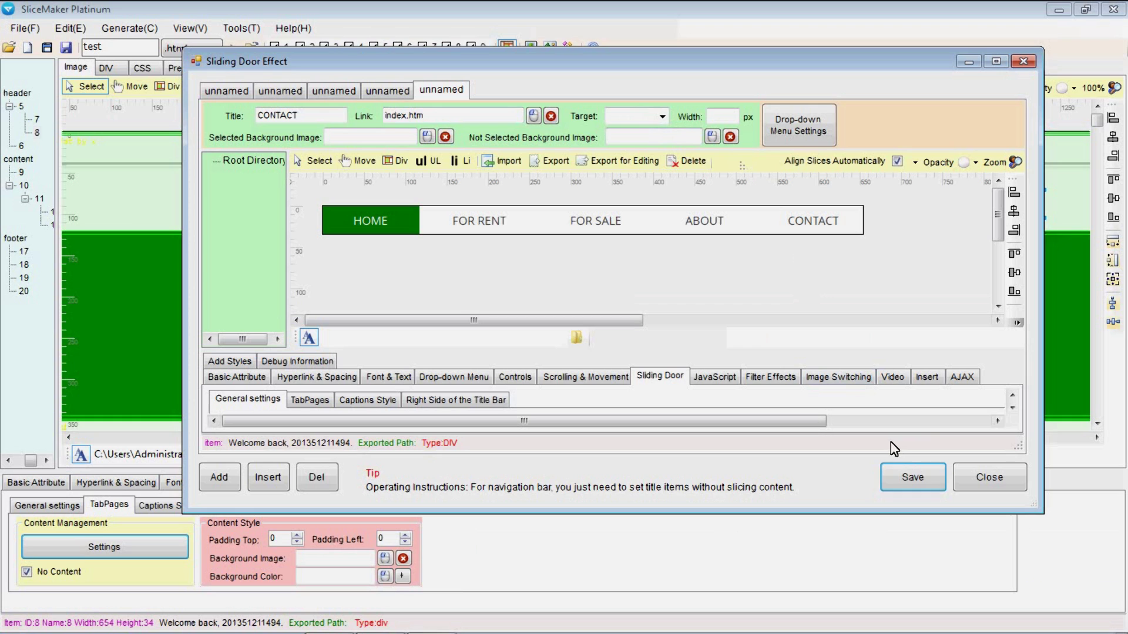
left_click(910, 479)
left_click(976, 486)
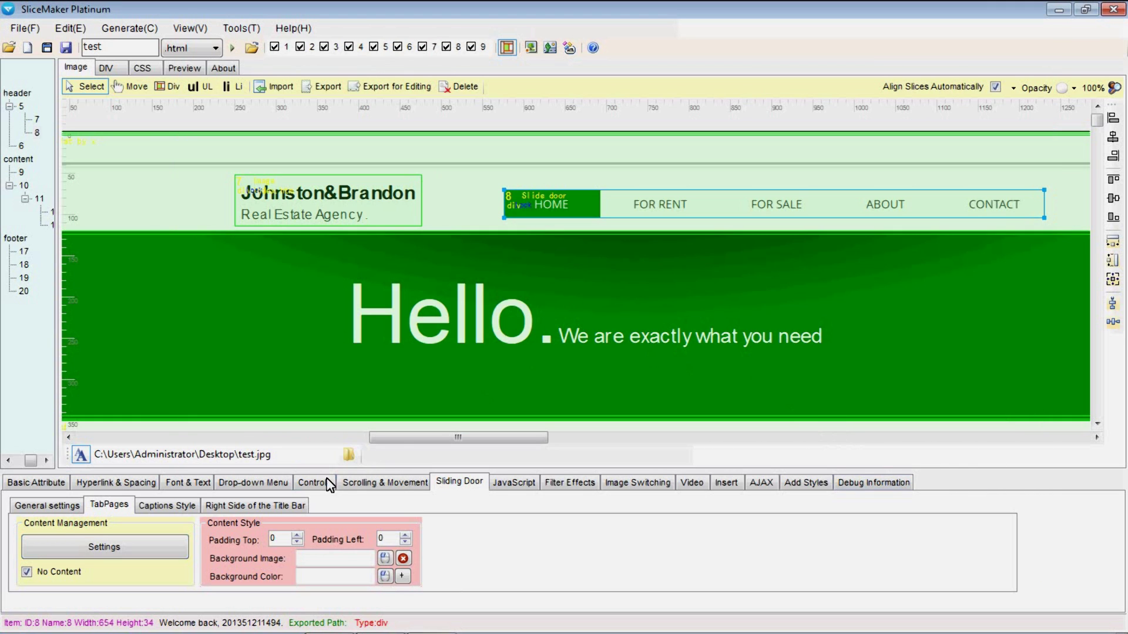
Step: Set the sliding door's title items to width 114, height 34 and top padding 11
left_click(157, 509)
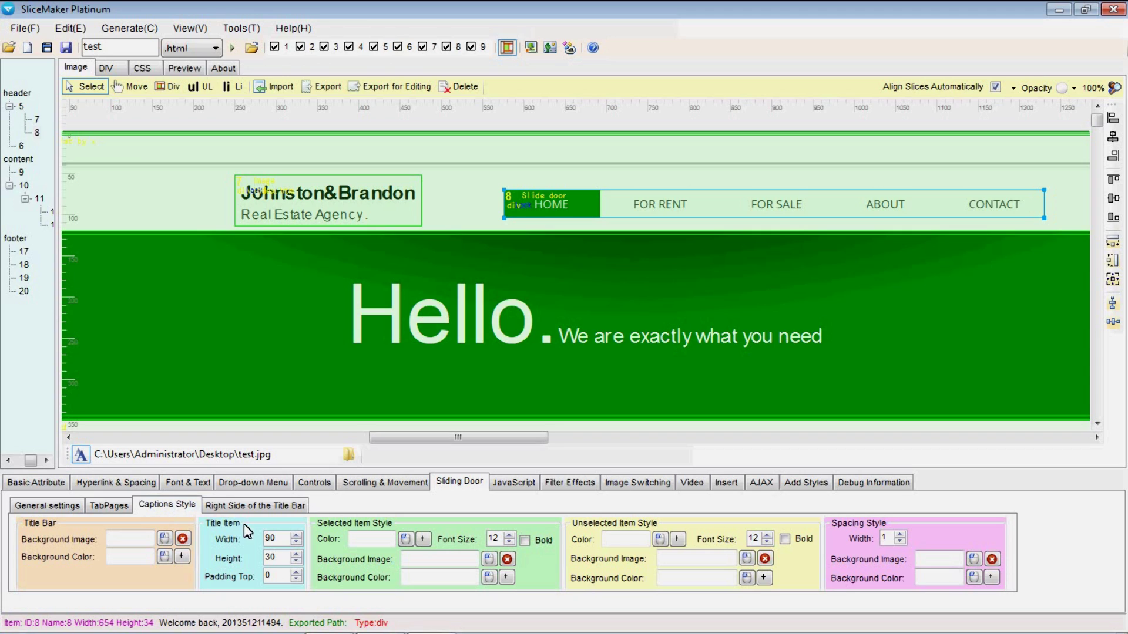
double_click(282, 539)
type("114")
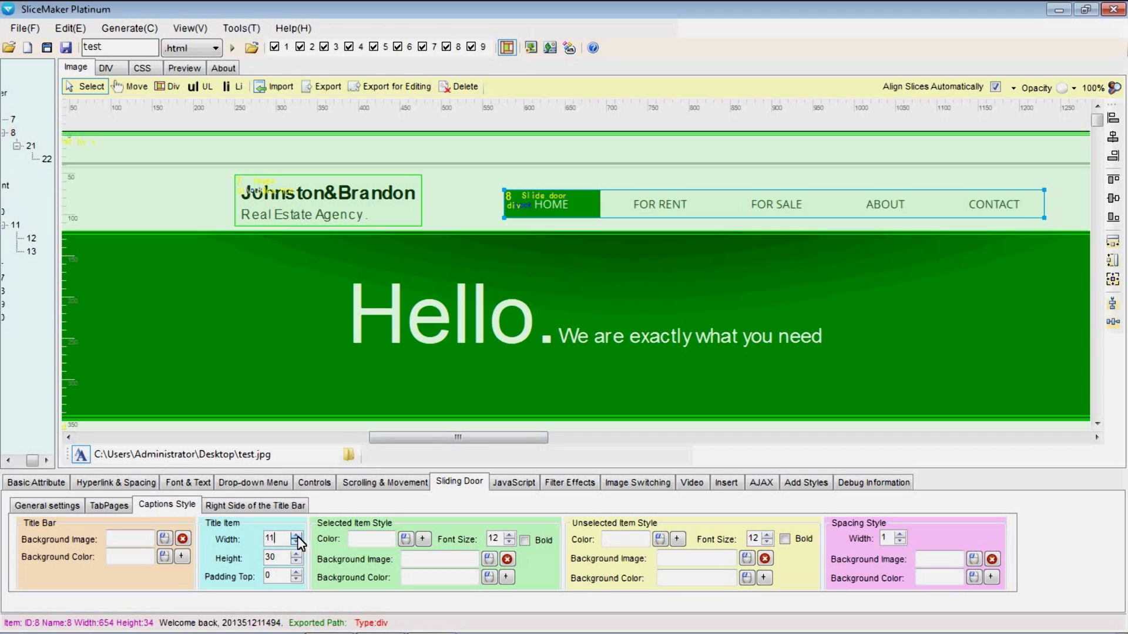
double_click(283, 558)
type("34")
key("Tab")
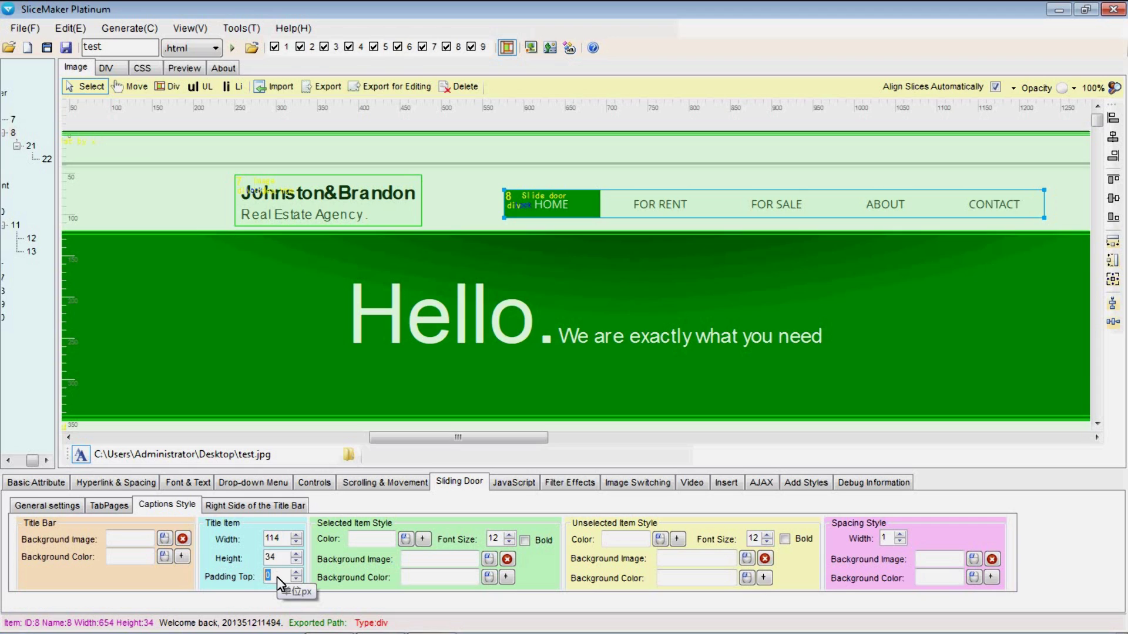
type("11")
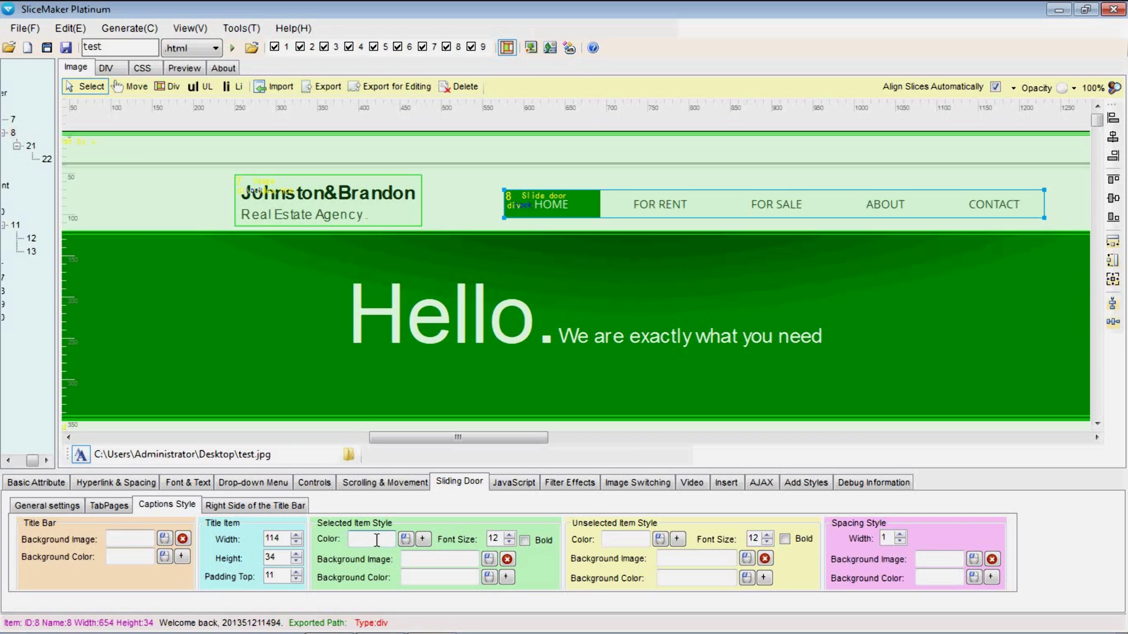
Step: Style the selected item with #ffffff text, font size 16 and the HOME button's green #009000 as background color
left_click(406, 539)
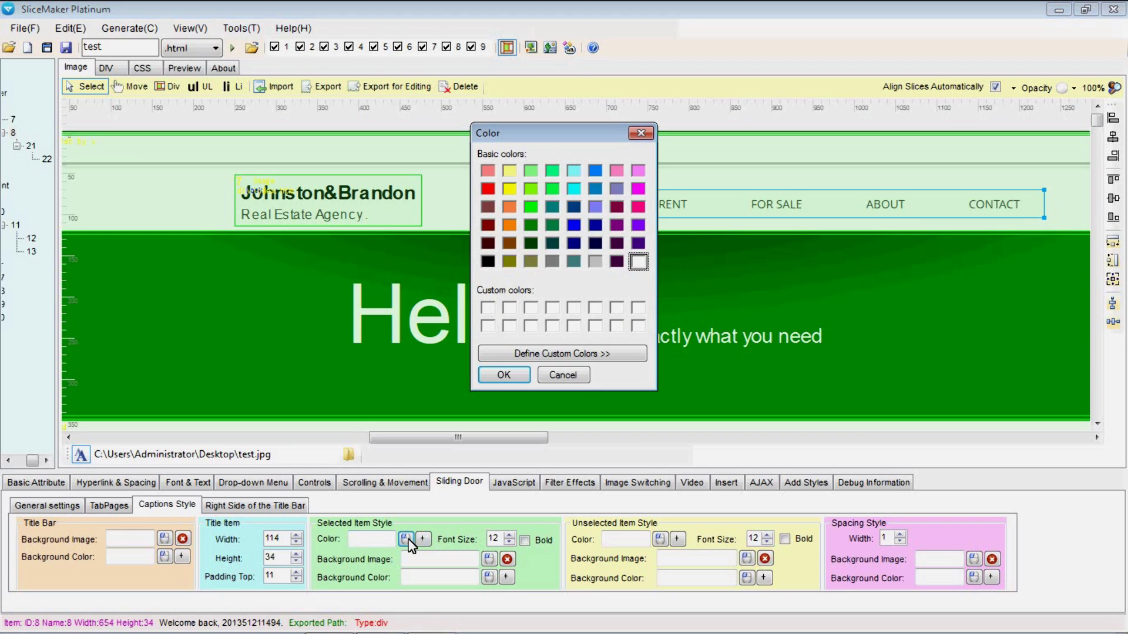
left_click(500, 376)
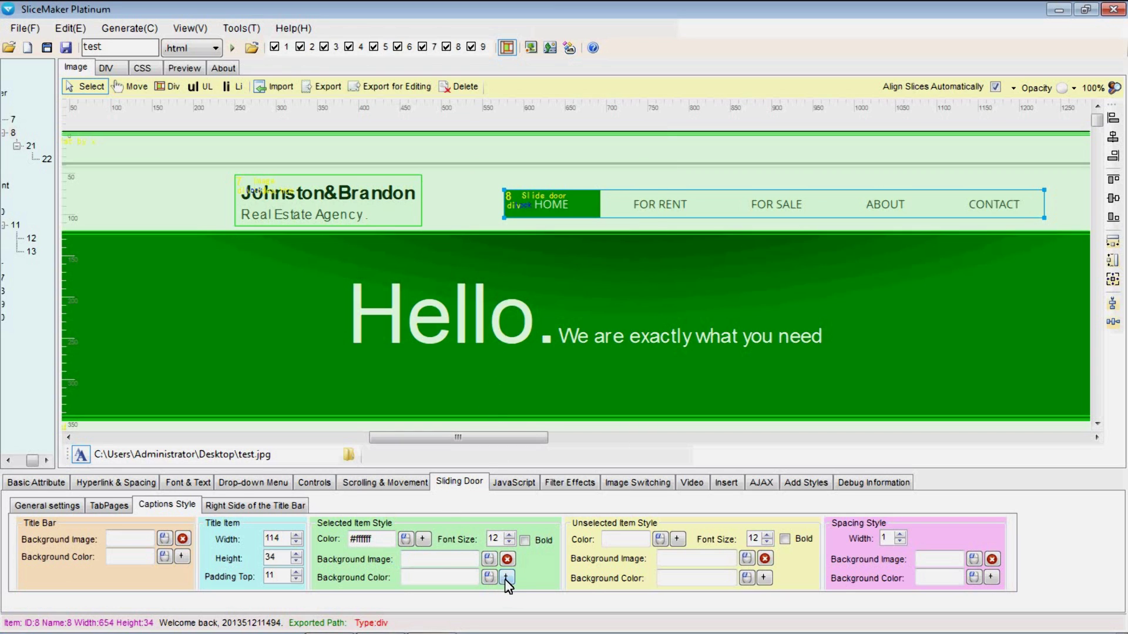
left_click_drag(507, 578, 580, 199)
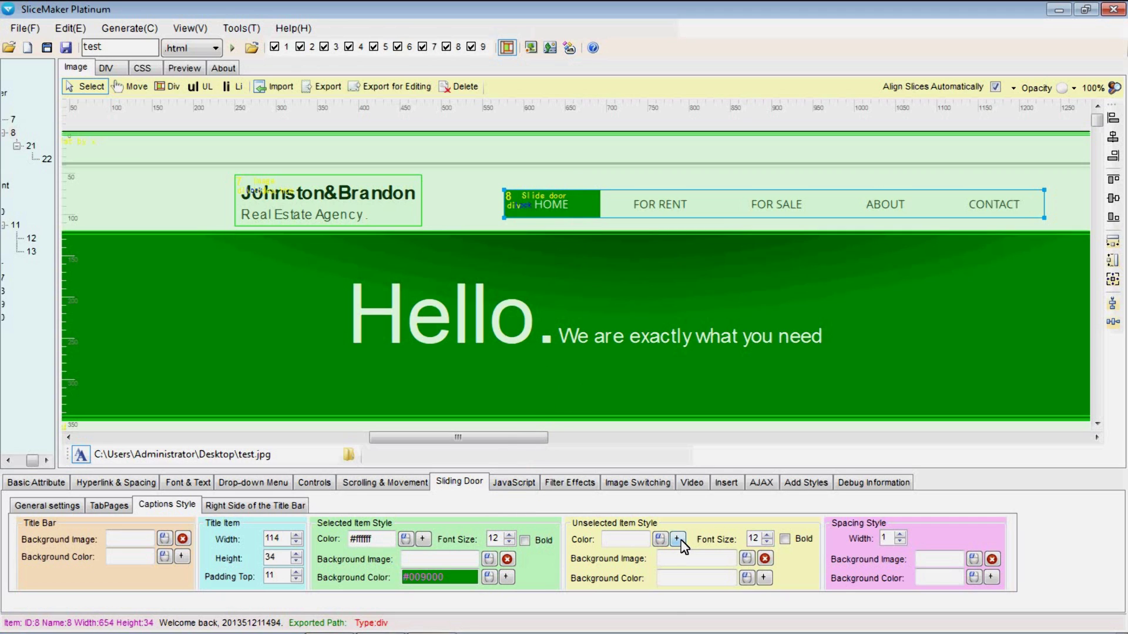
key("Up")
key("Up")
key("Up")
key("Up")
Step: Style the unselected items with gray text and a #ffffff background color
left_click(660, 541)
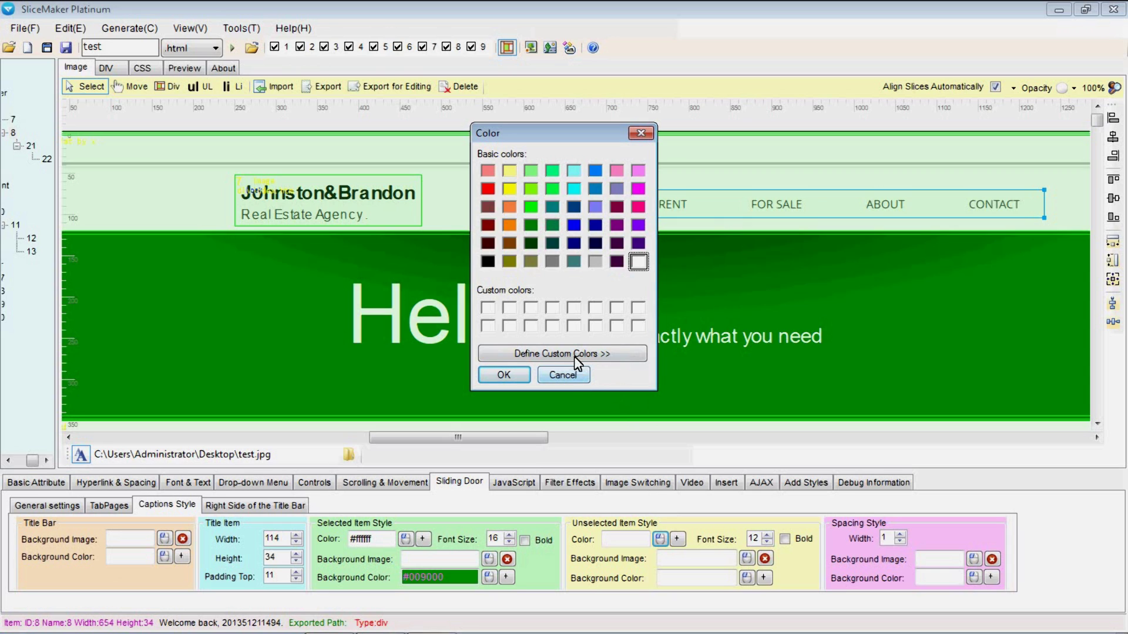
left_click(552, 262)
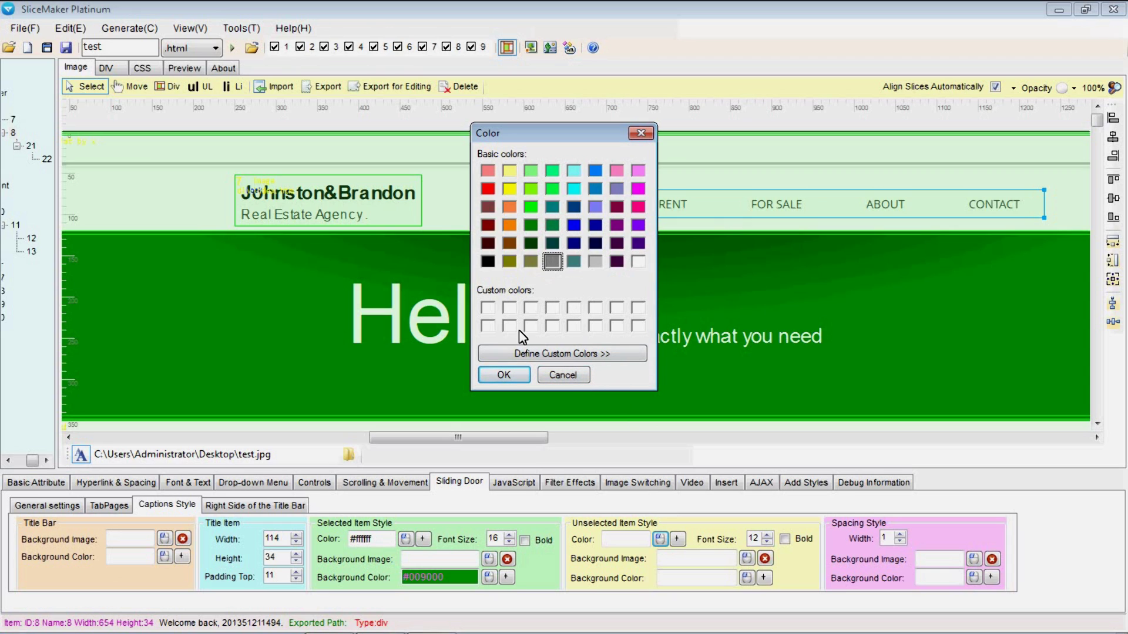
left_click(505, 374)
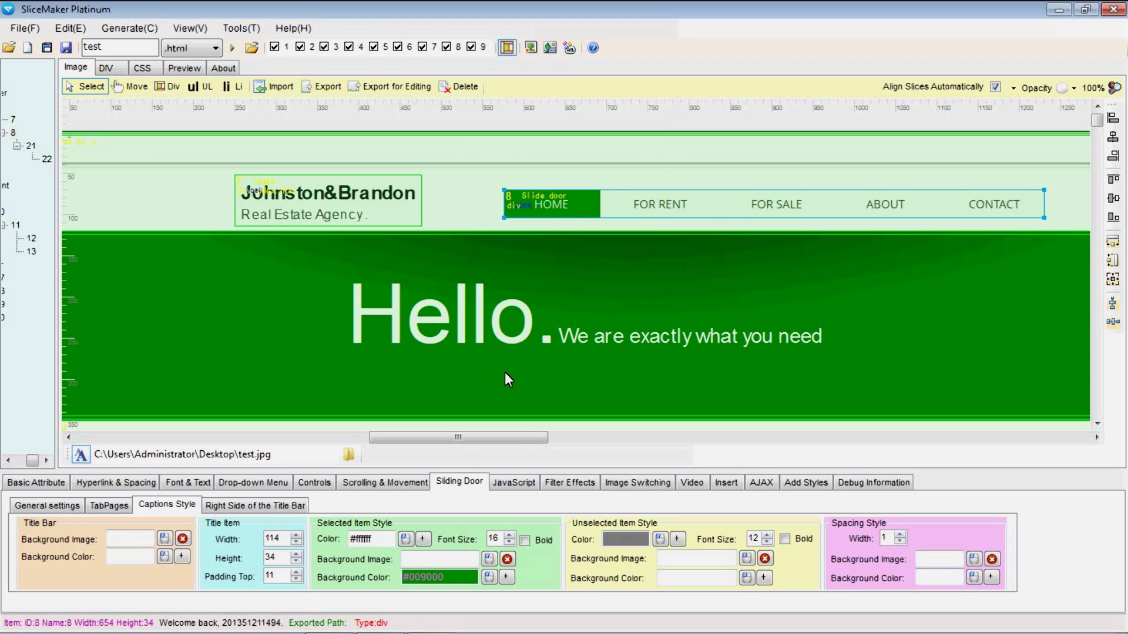
left_click(747, 579)
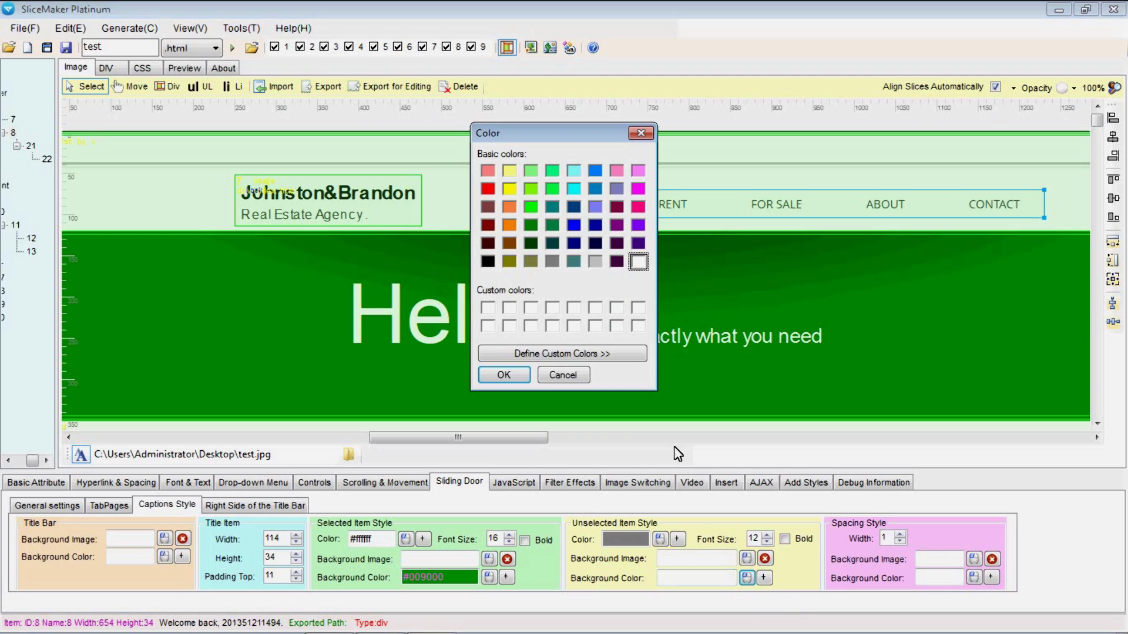
left_click(522, 375)
Step: Set the green Hello banner slice to be exported as an image and link it to index.htm
scroll(539, 219, "down", 3)
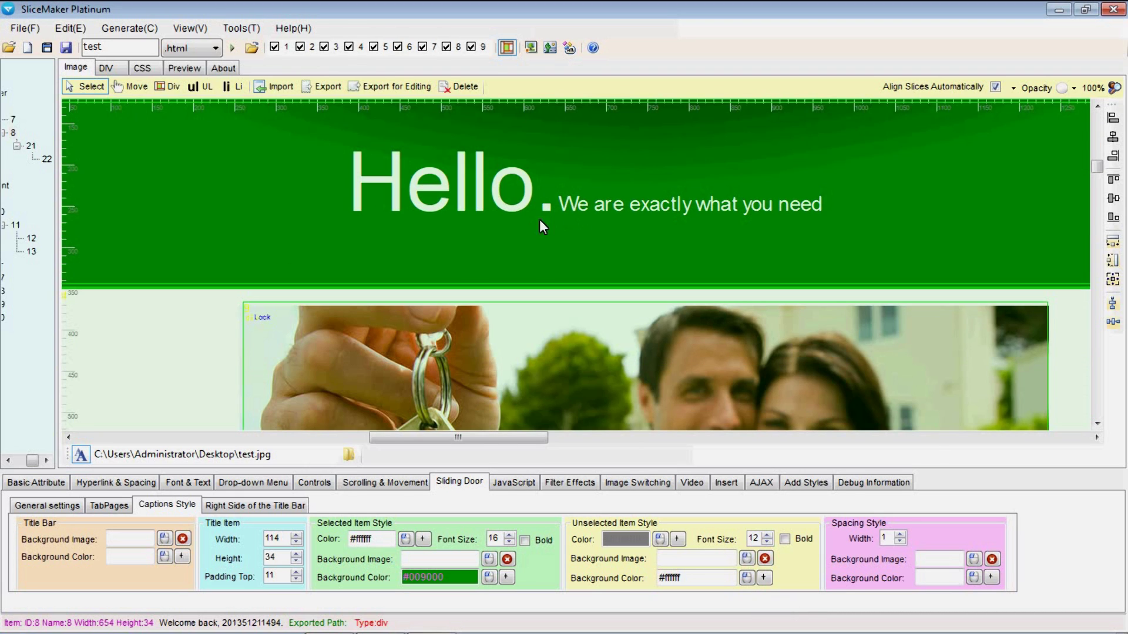
left_click(518, 197)
right_click(518, 196)
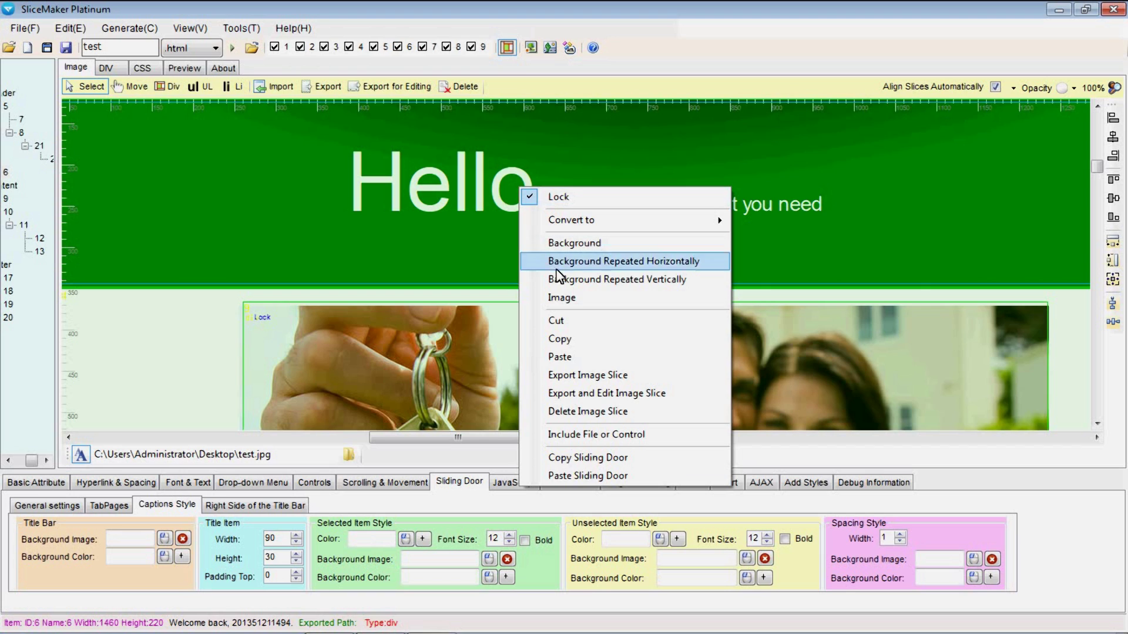
left_click(572, 300)
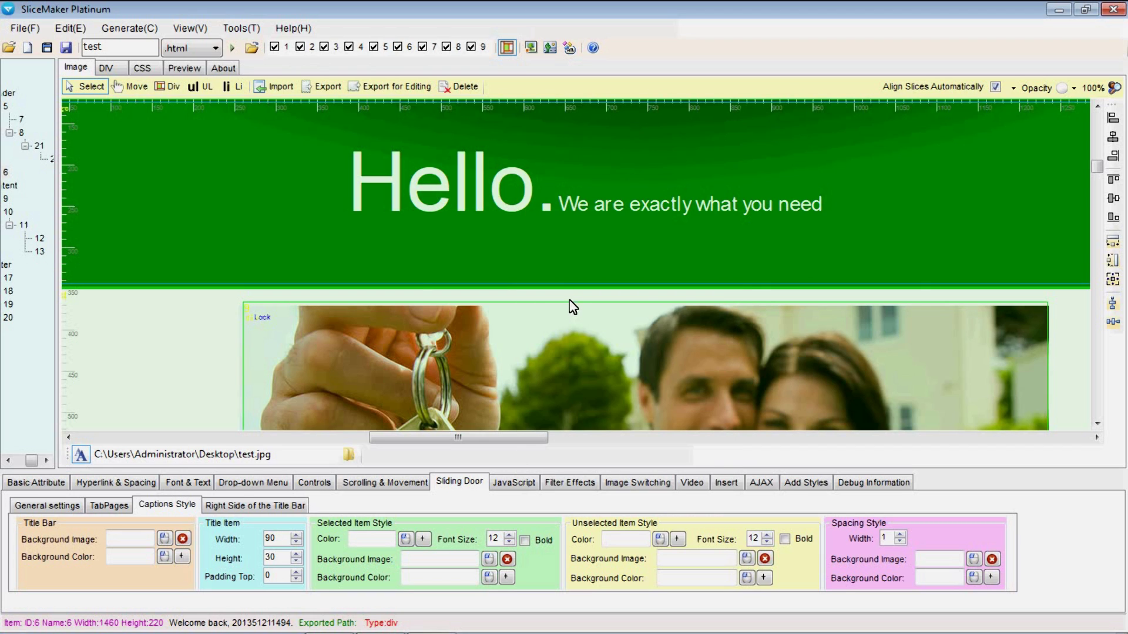
left_click(141, 482)
left_click(126, 524)
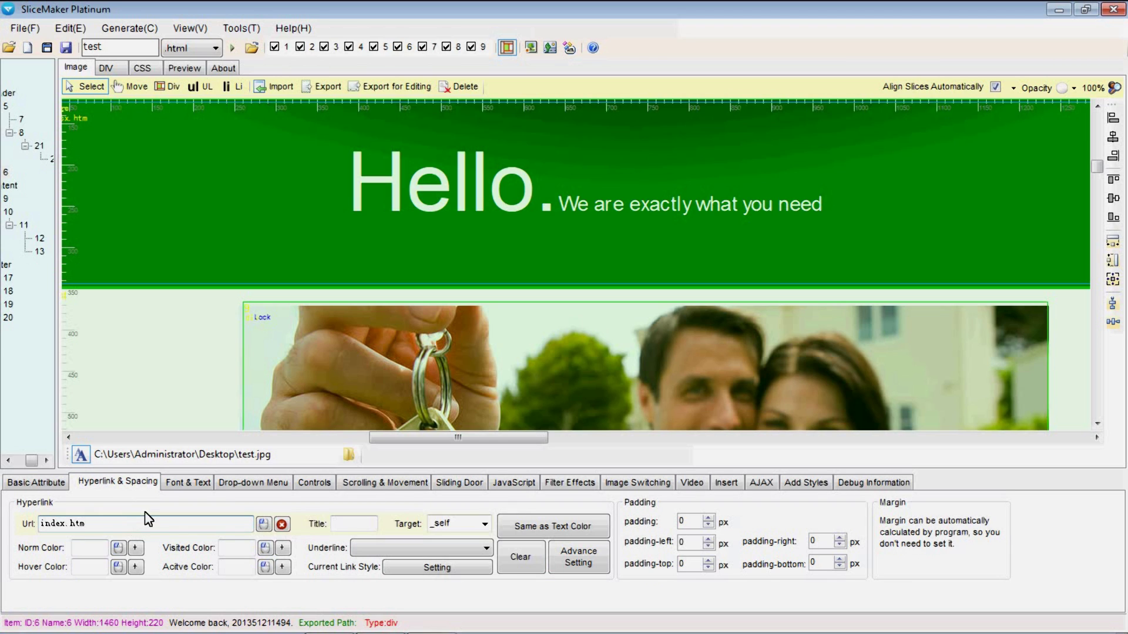
Step: Set the slice of the couple holding a key to be exported as an image and link it to index.htm
left_click(446, 343)
scroll(446, 343, "down", 3)
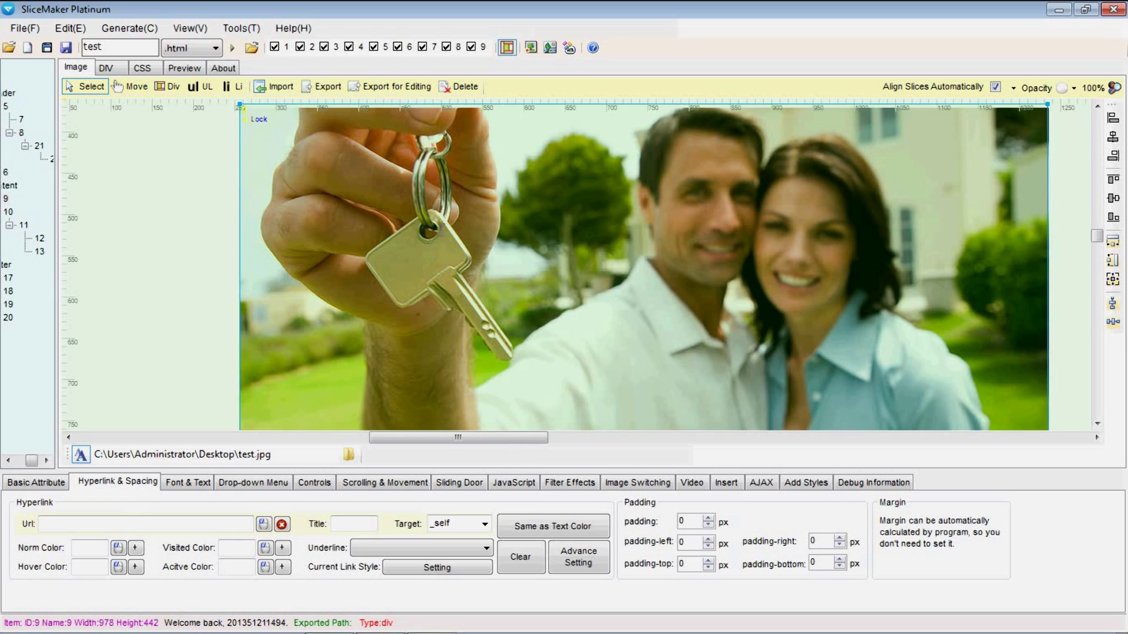
right_click(441, 227)
left_click(500, 344)
left_click(163, 521)
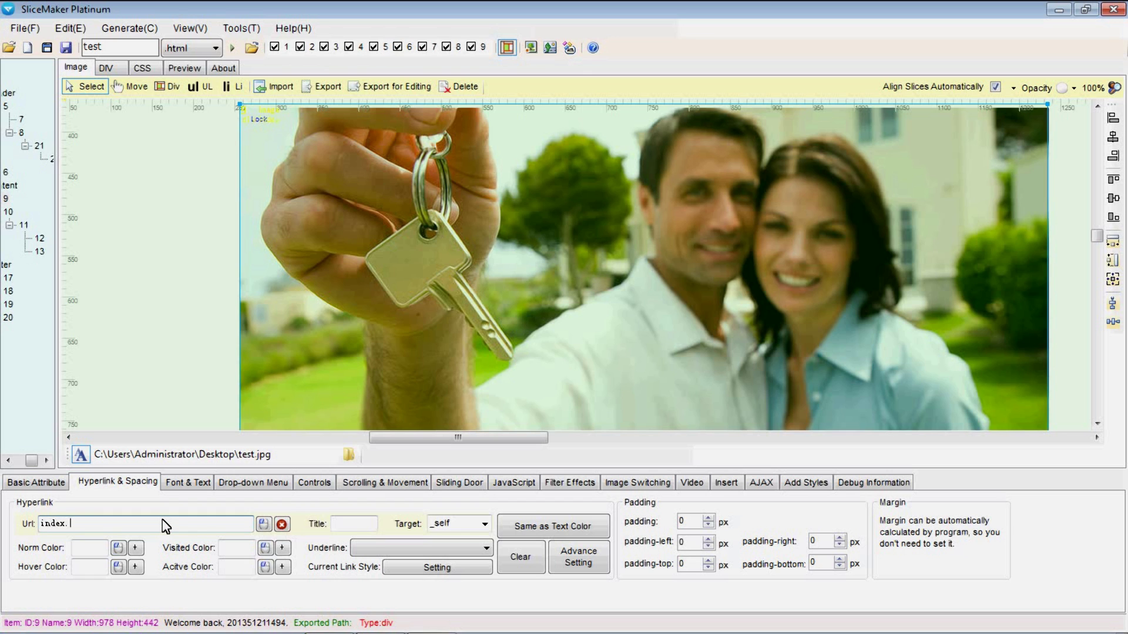
type("index.htm")
Step: Set the "New properties for sale" and "New properties for rent" heading slices to be exported as images
scroll(340, 391, "down", 3)
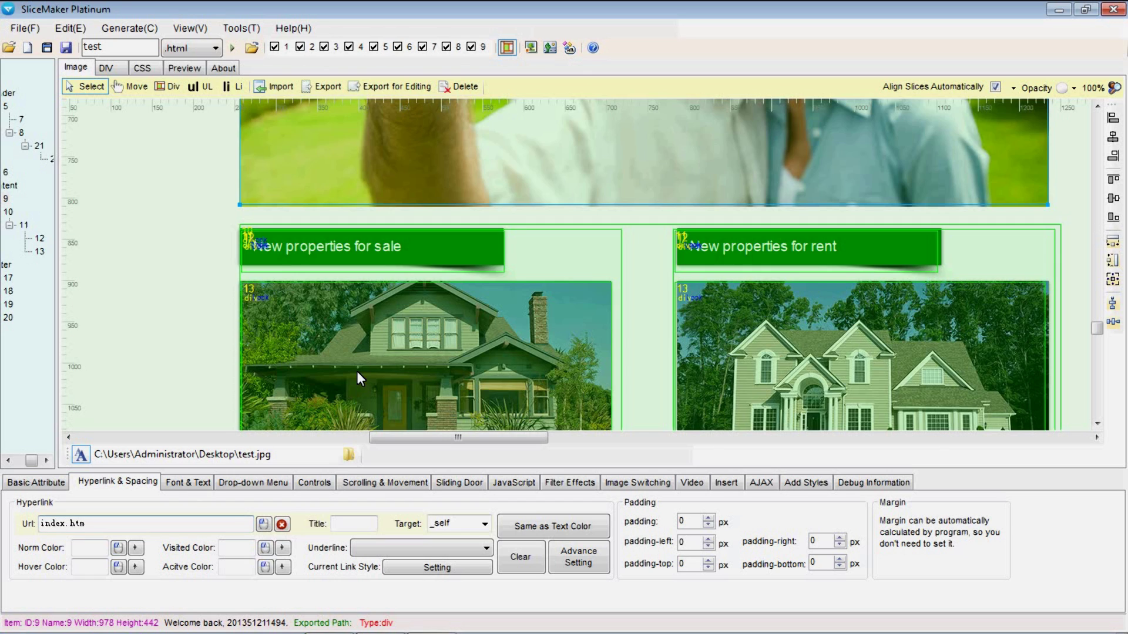
left_click(388, 260)
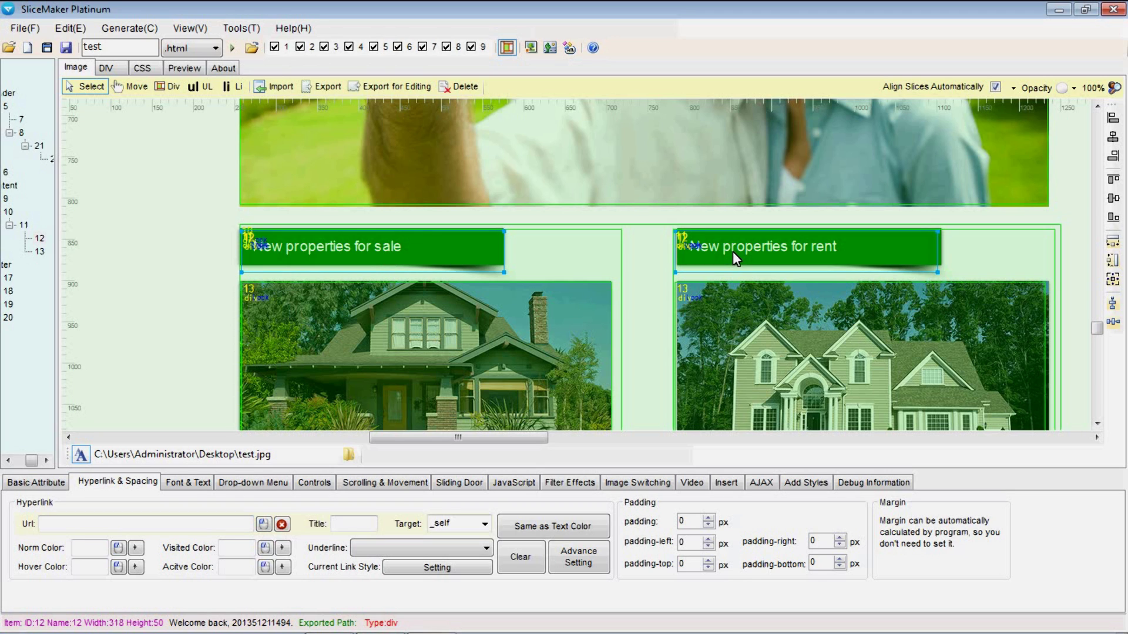
right_click(463, 244)
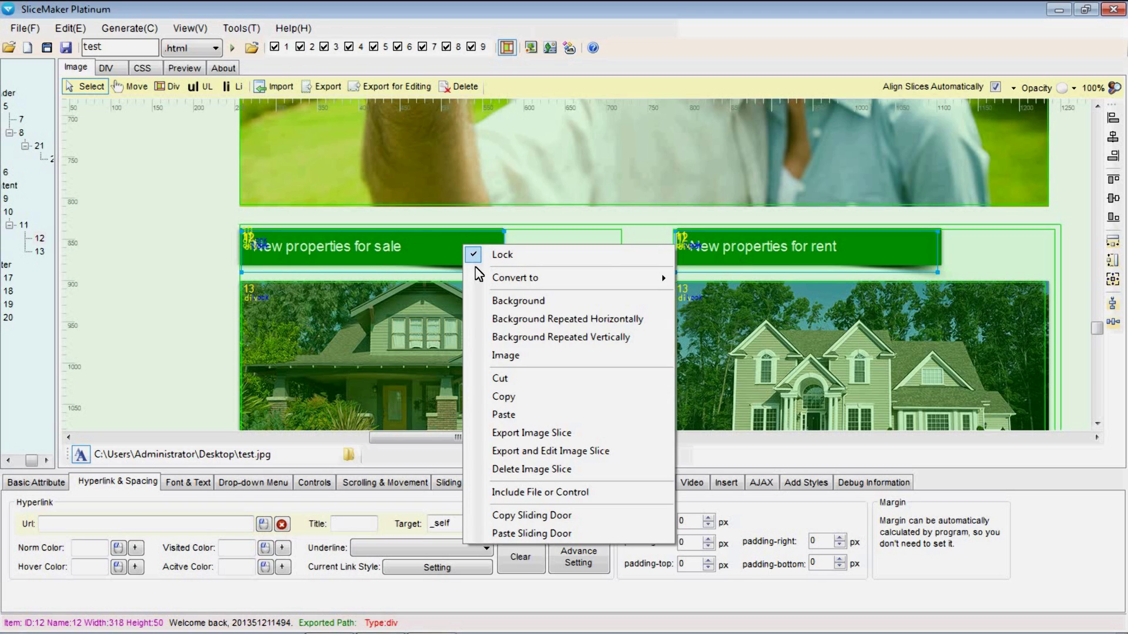
left_click(507, 355)
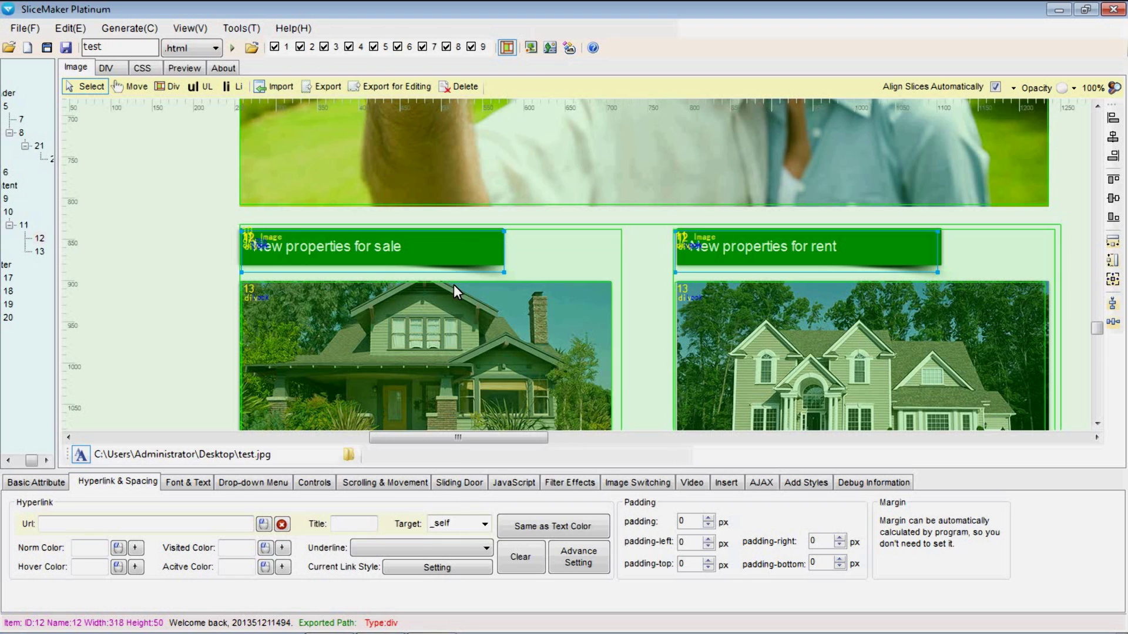
Step: Set both house photo slices to be exported as images and link them to index.htm
scroll(453, 284, "down", 2)
left_click(490, 299)
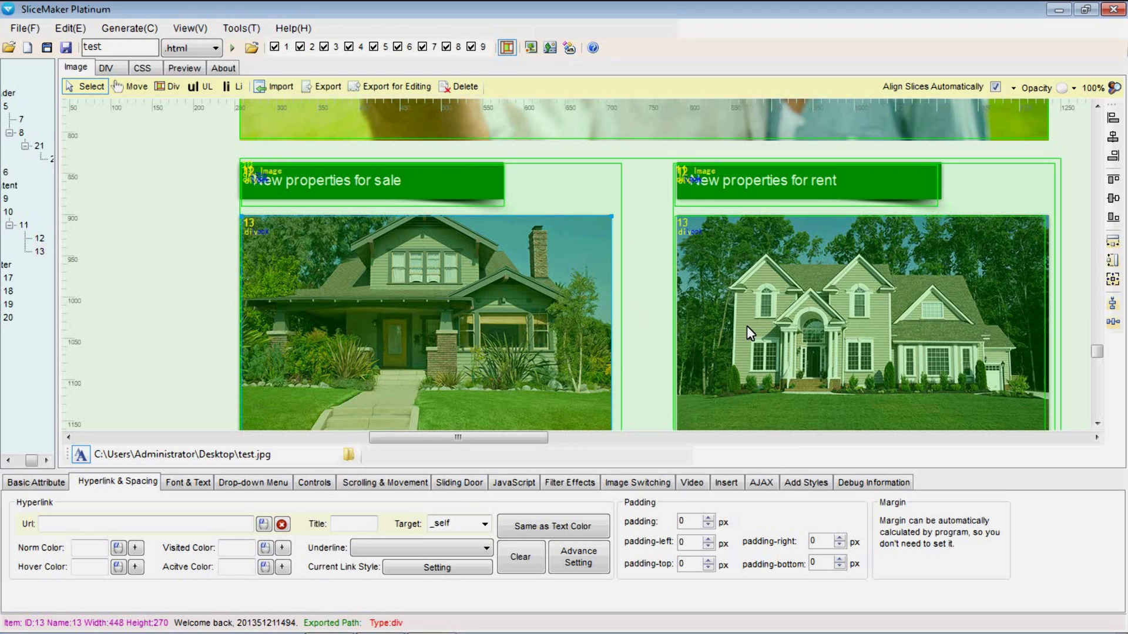
right_click(499, 302)
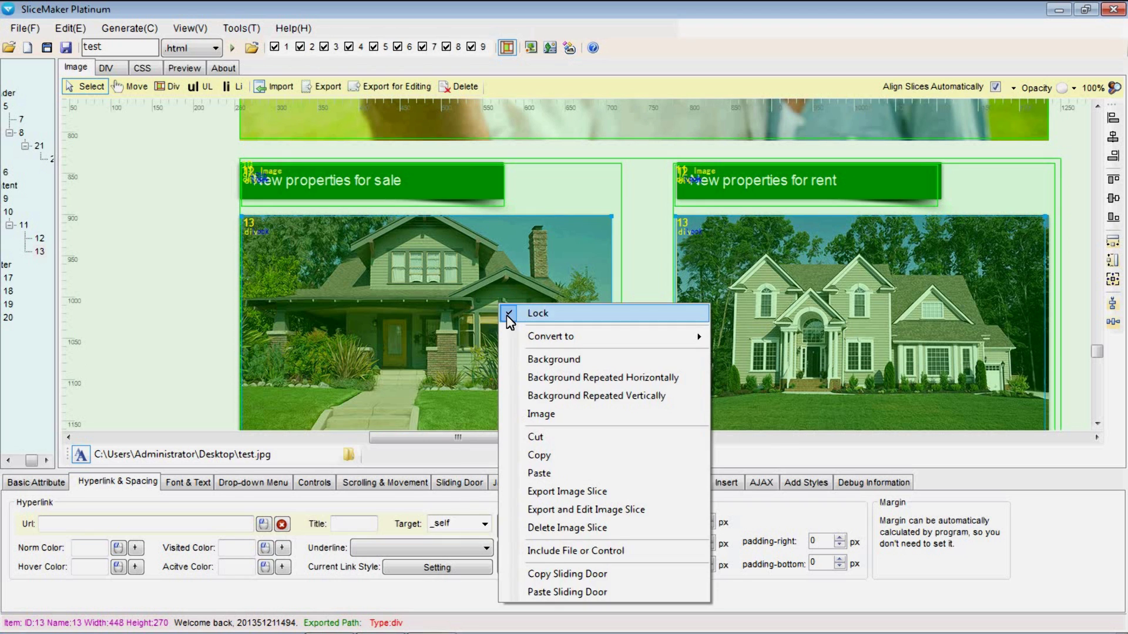
left_click(555, 415)
scroll(553, 412, "down", 2)
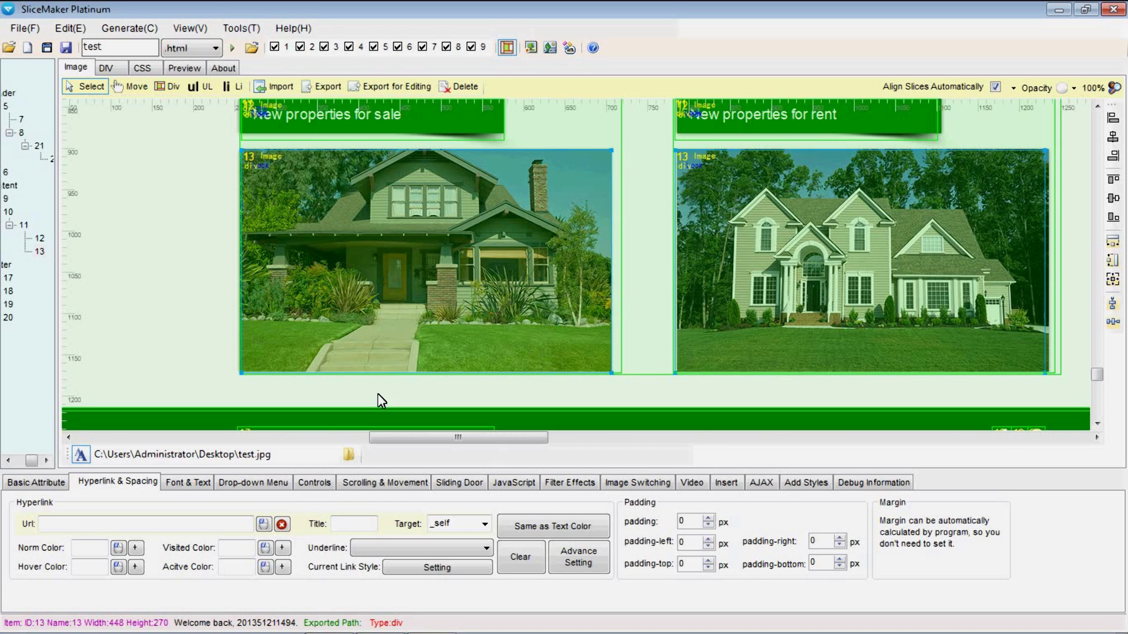
left_click(95, 525)
type("index")
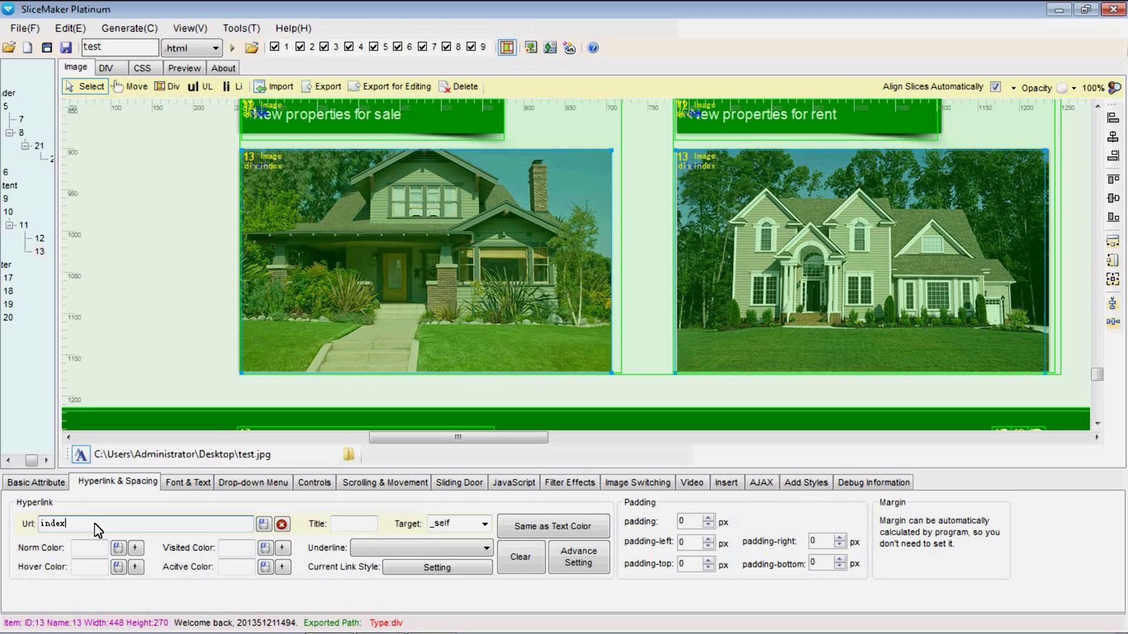
type(".htm")
Step: Fill the footer's copyright slice with a plain text line starting "2023 by" and ending "all right reserved"
scroll(581, 264, "down", 3)
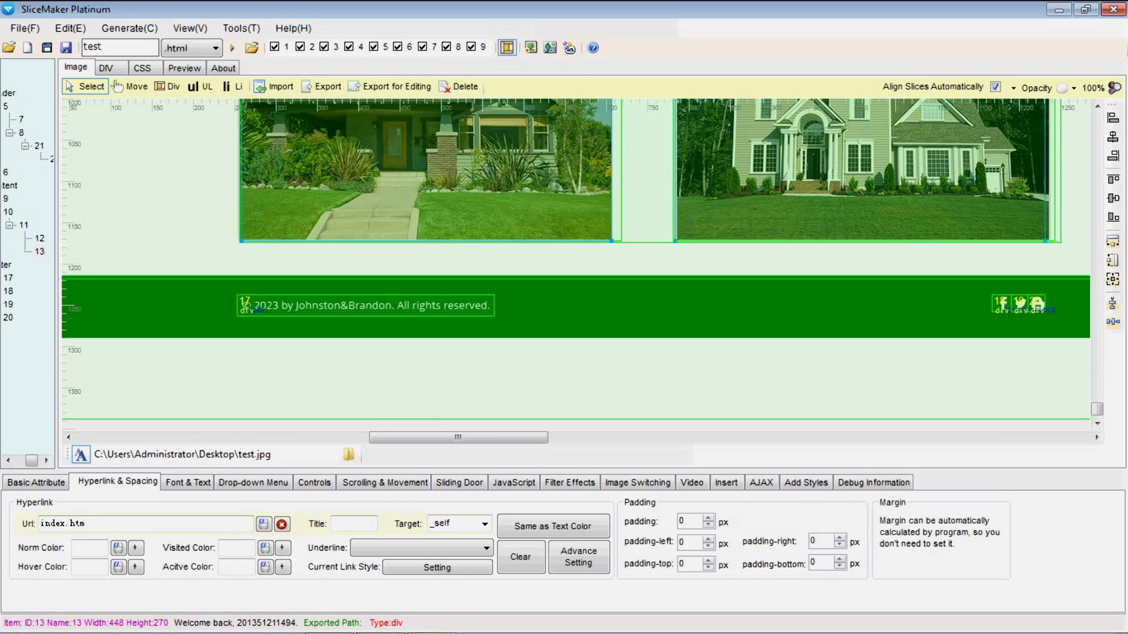
left_click(418, 317)
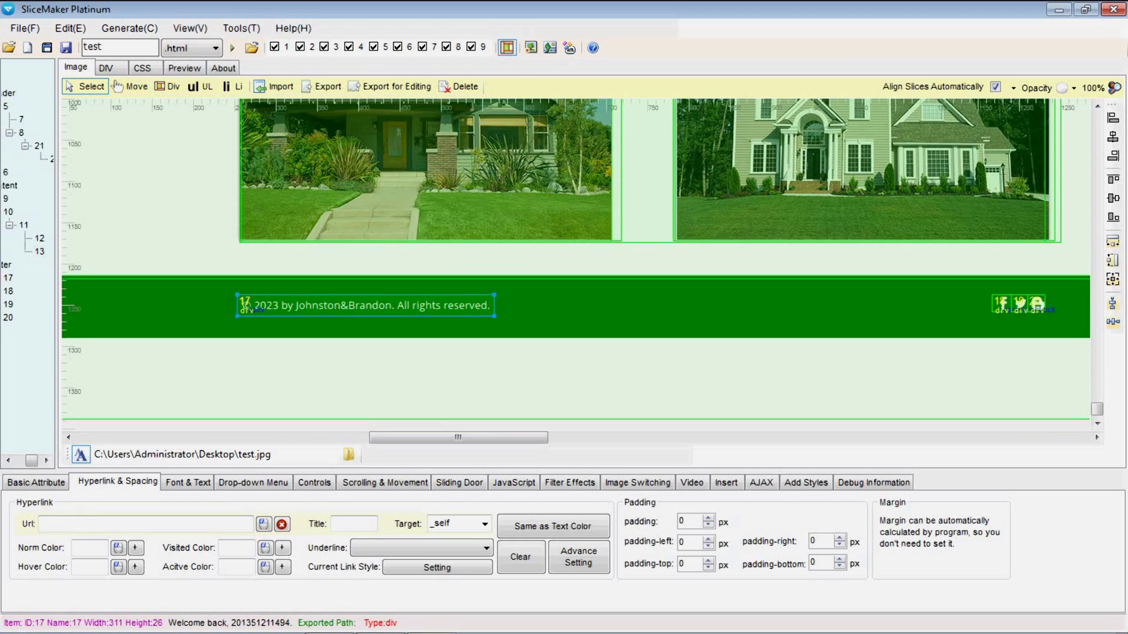
left_click(253, 483)
left_click(210, 485)
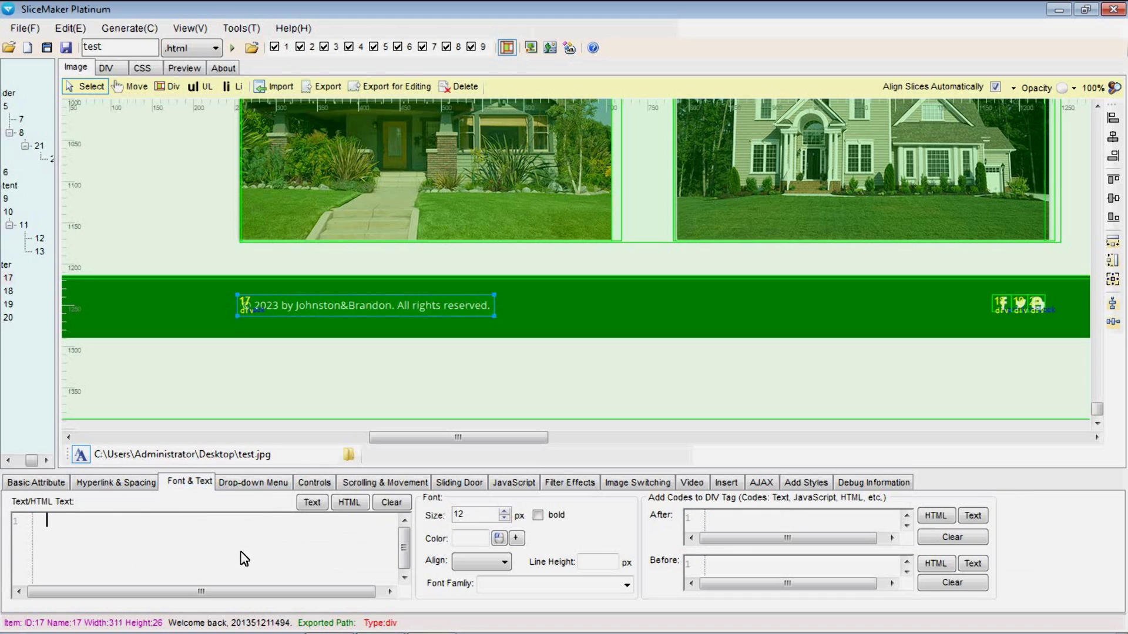
type("2023 by john. all ri")
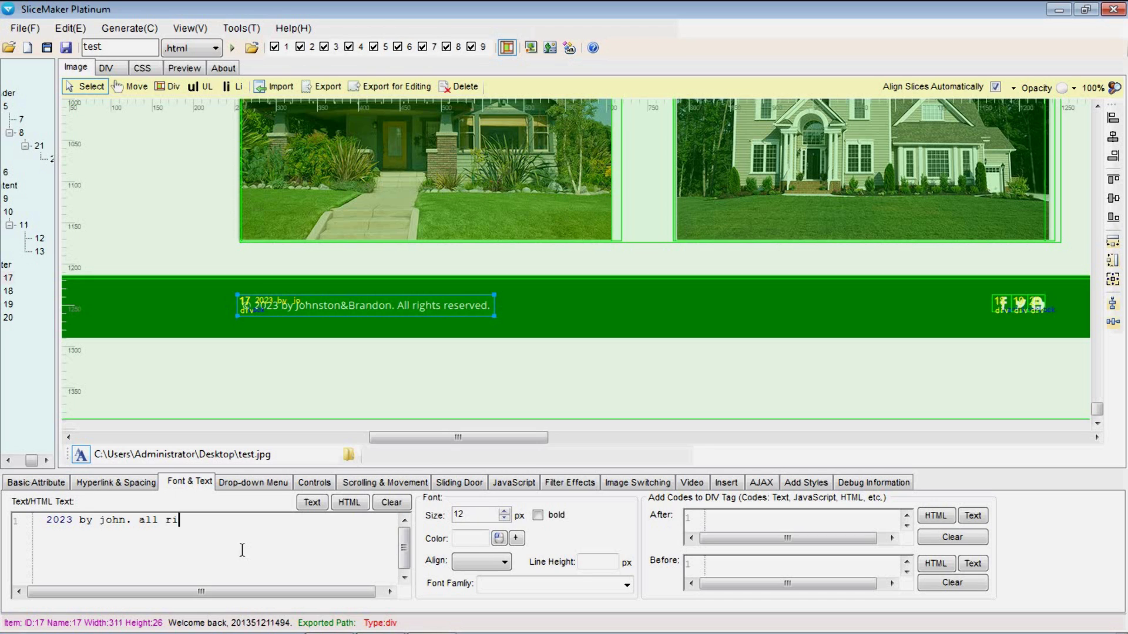
type("ght reserved")
left_click(316, 503)
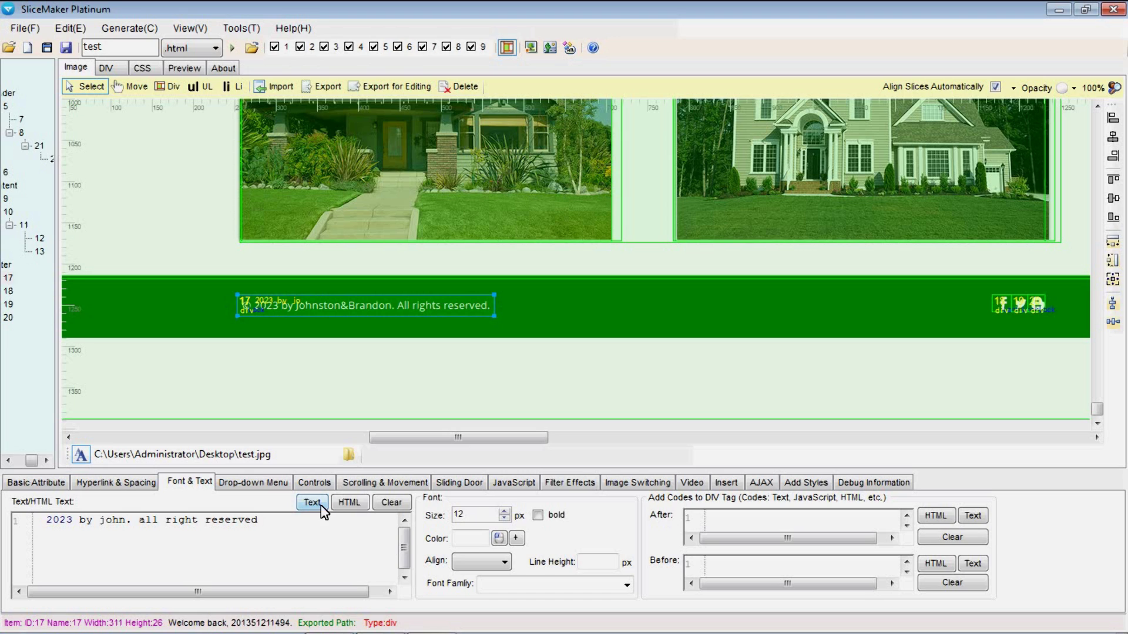
Step: Set the three social media icon slices in the footer to be exported as images and link them to index.htm
left_click(999, 305)
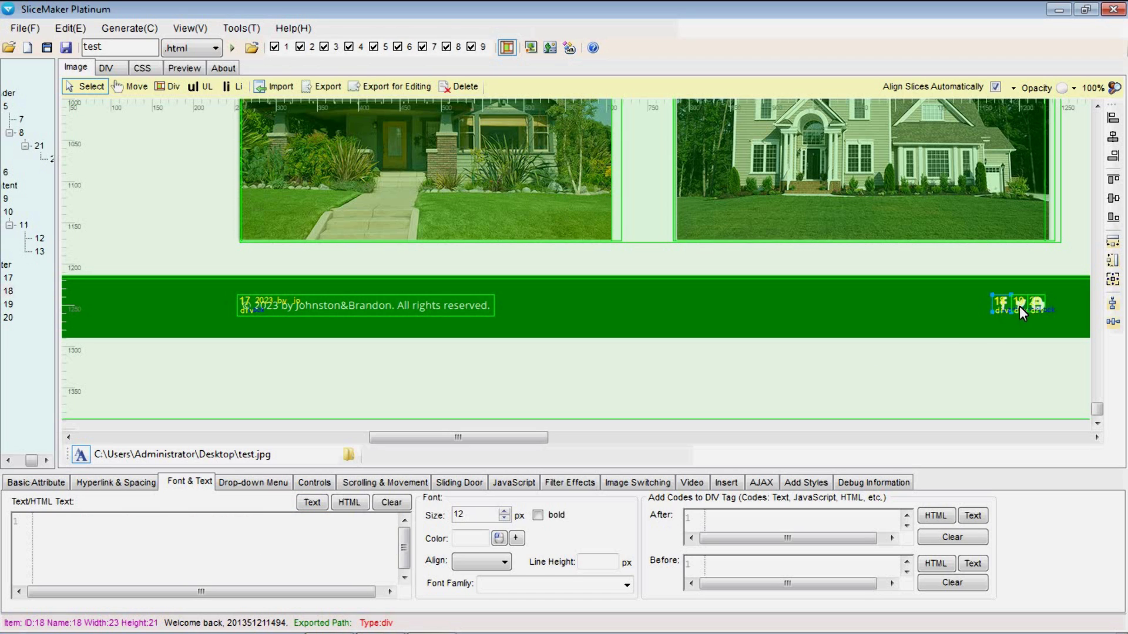
right_click(1037, 304)
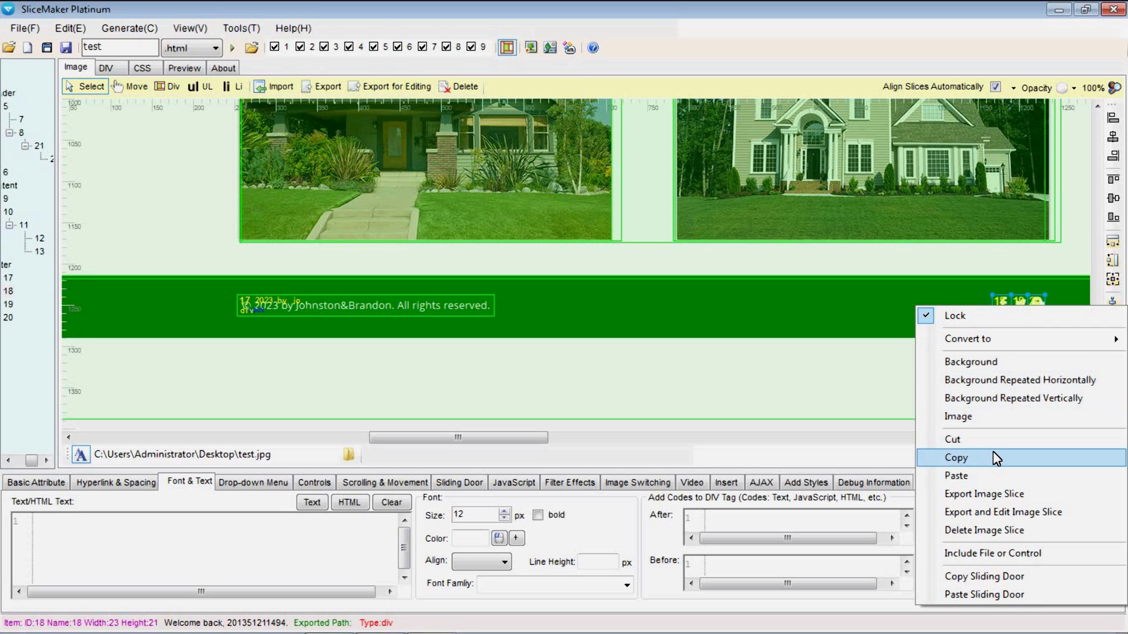
left_click(992, 417)
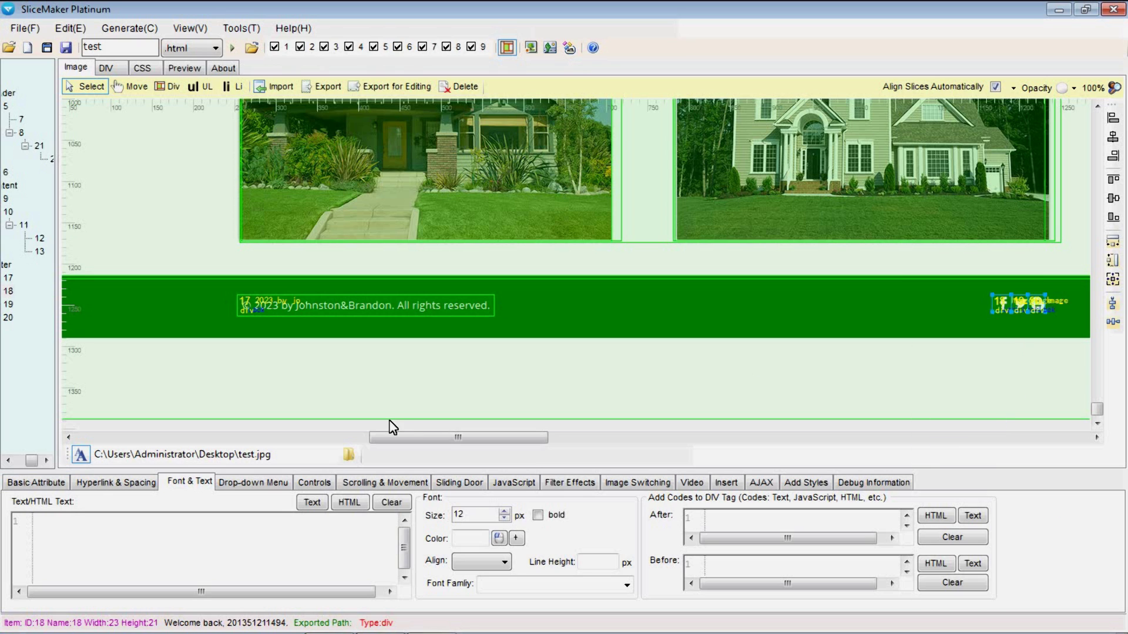
left_click(119, 483)
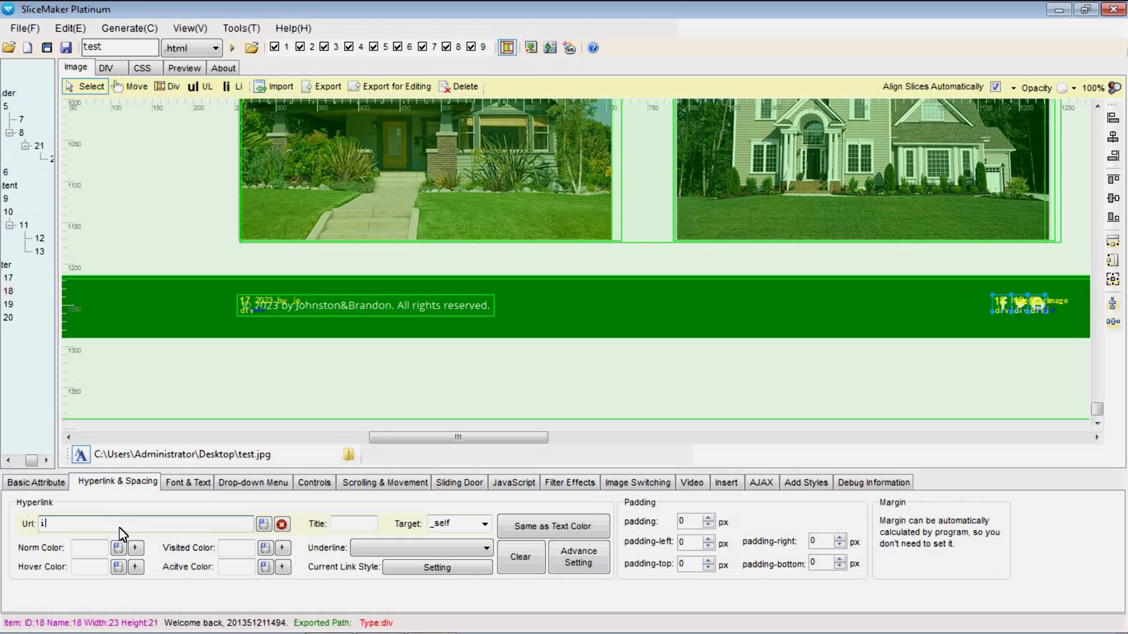
left_click(119, 527)
type("index.htm")
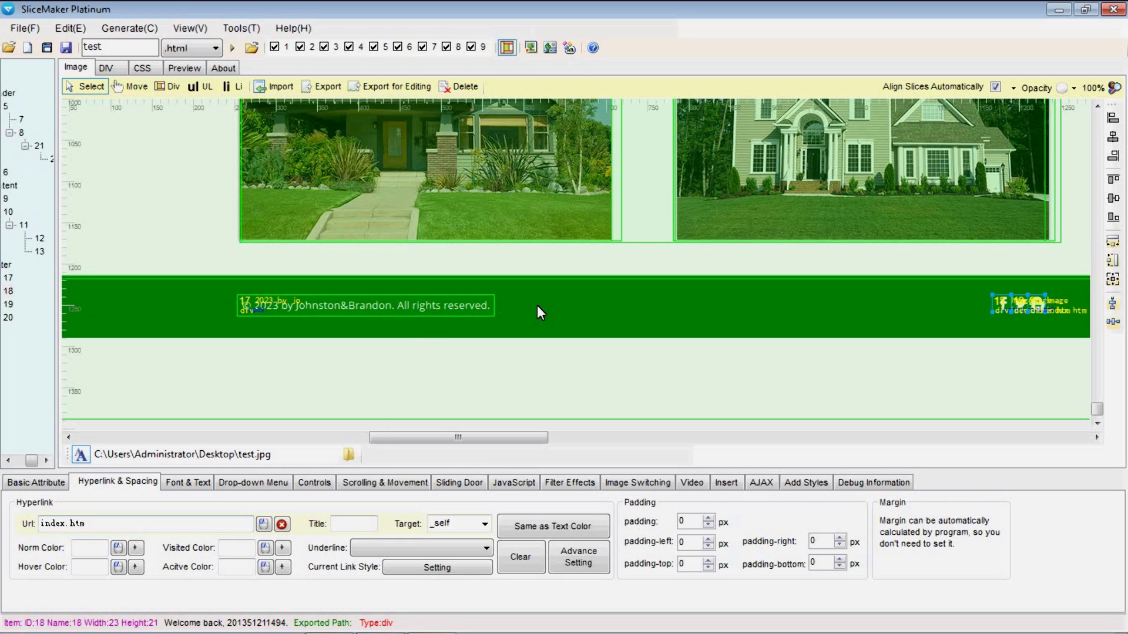
Step: Make the footer div a horizontally repeated background
right_click(195, 306)
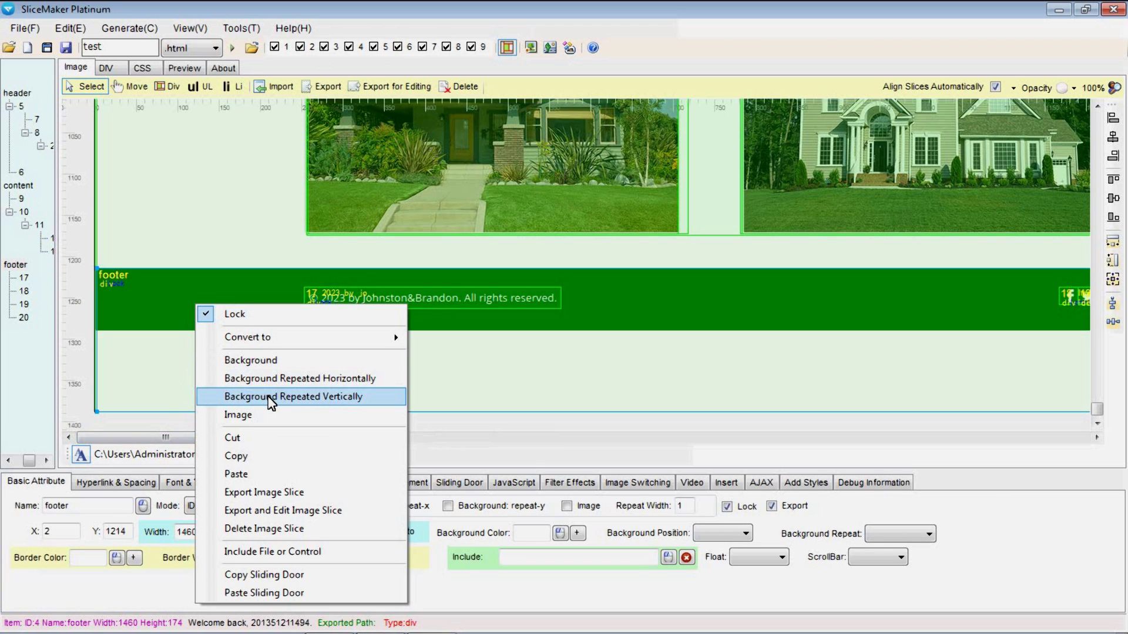
left_click(276, 379)
Step: Generate the page's DIV and CSS code and export it to file
scroll(350, 334, "up", 10)
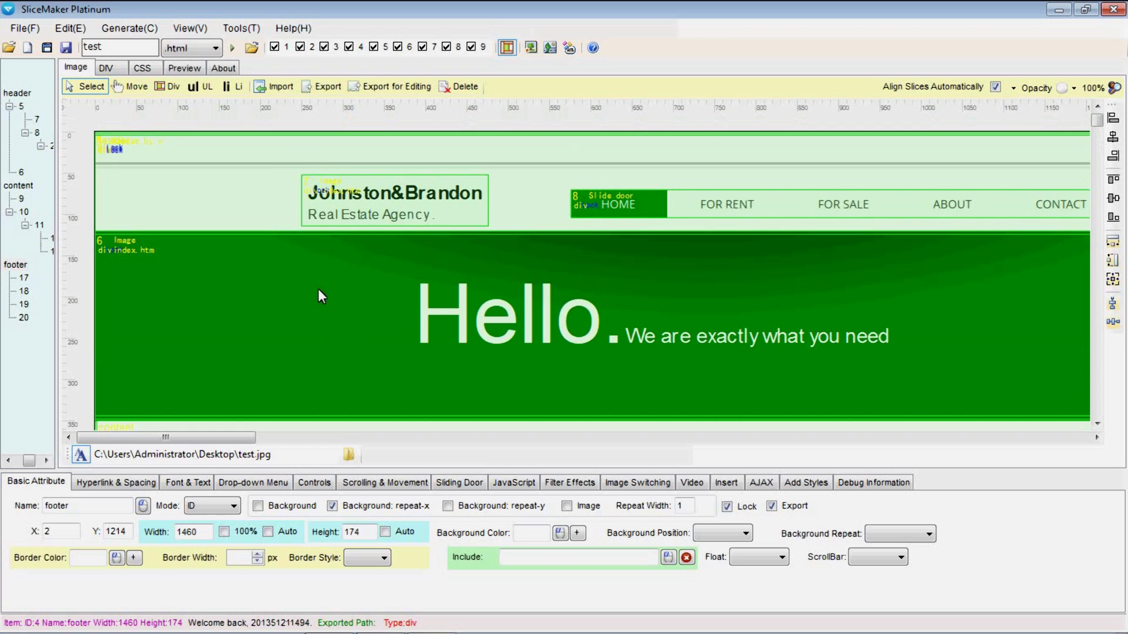
left_click(234, 48)
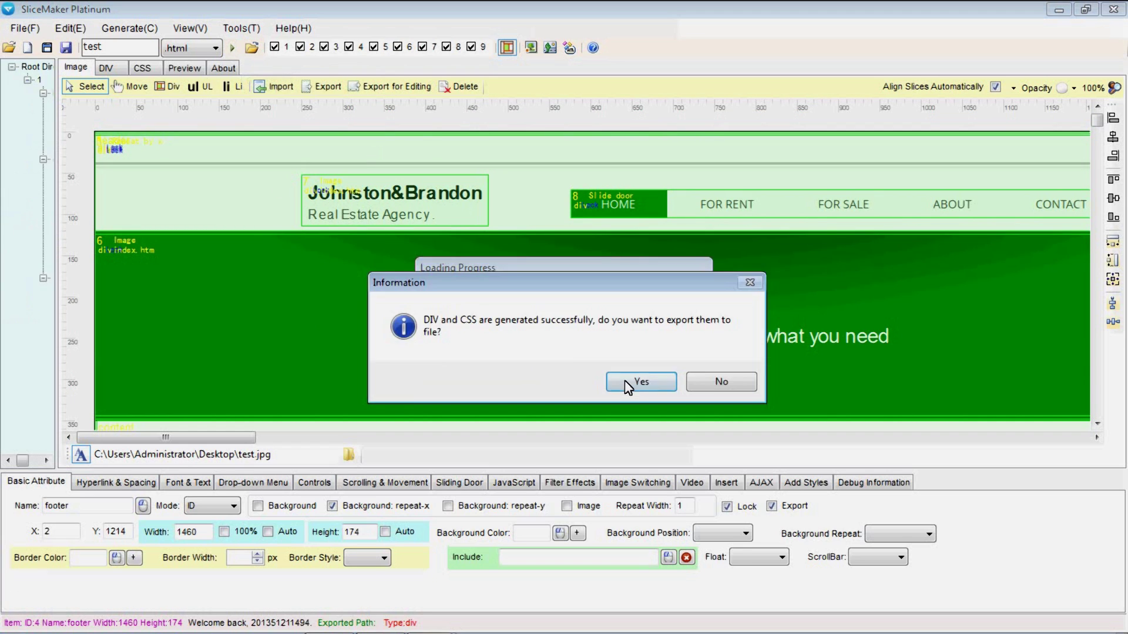
left_click(631, 383)
left_click(680, 391)
left_click(663, 382)
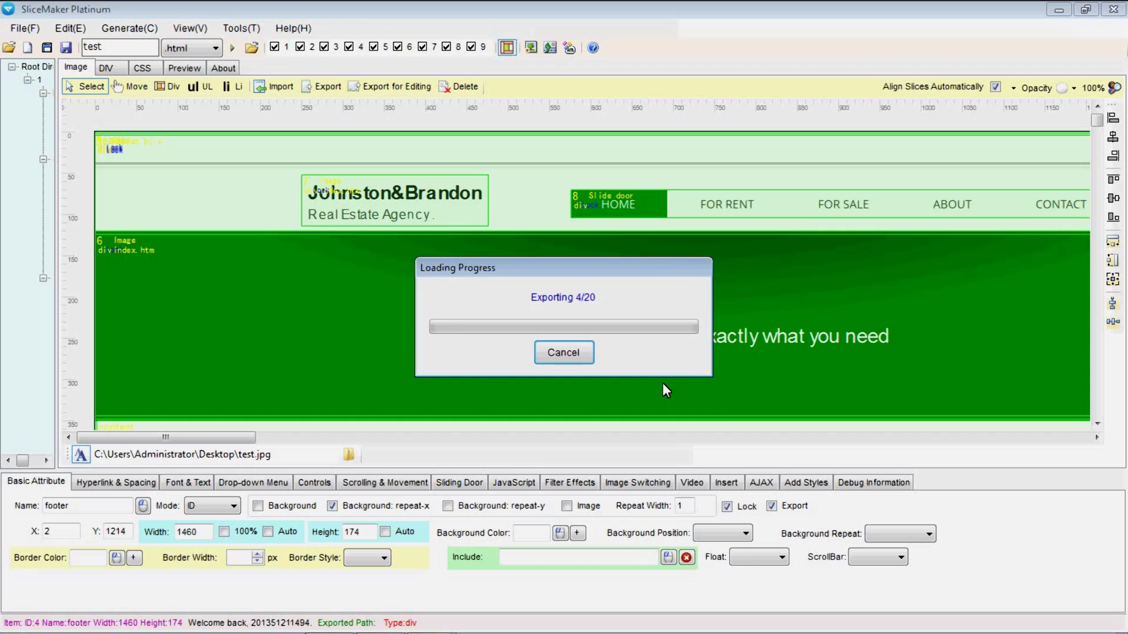
left_click(660, 373)
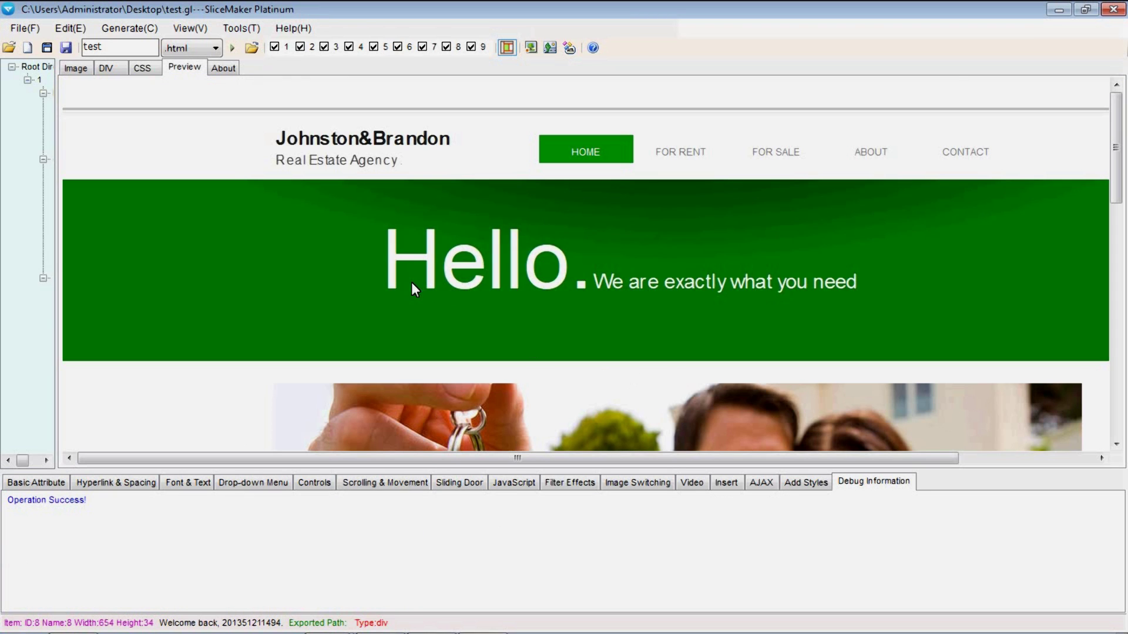